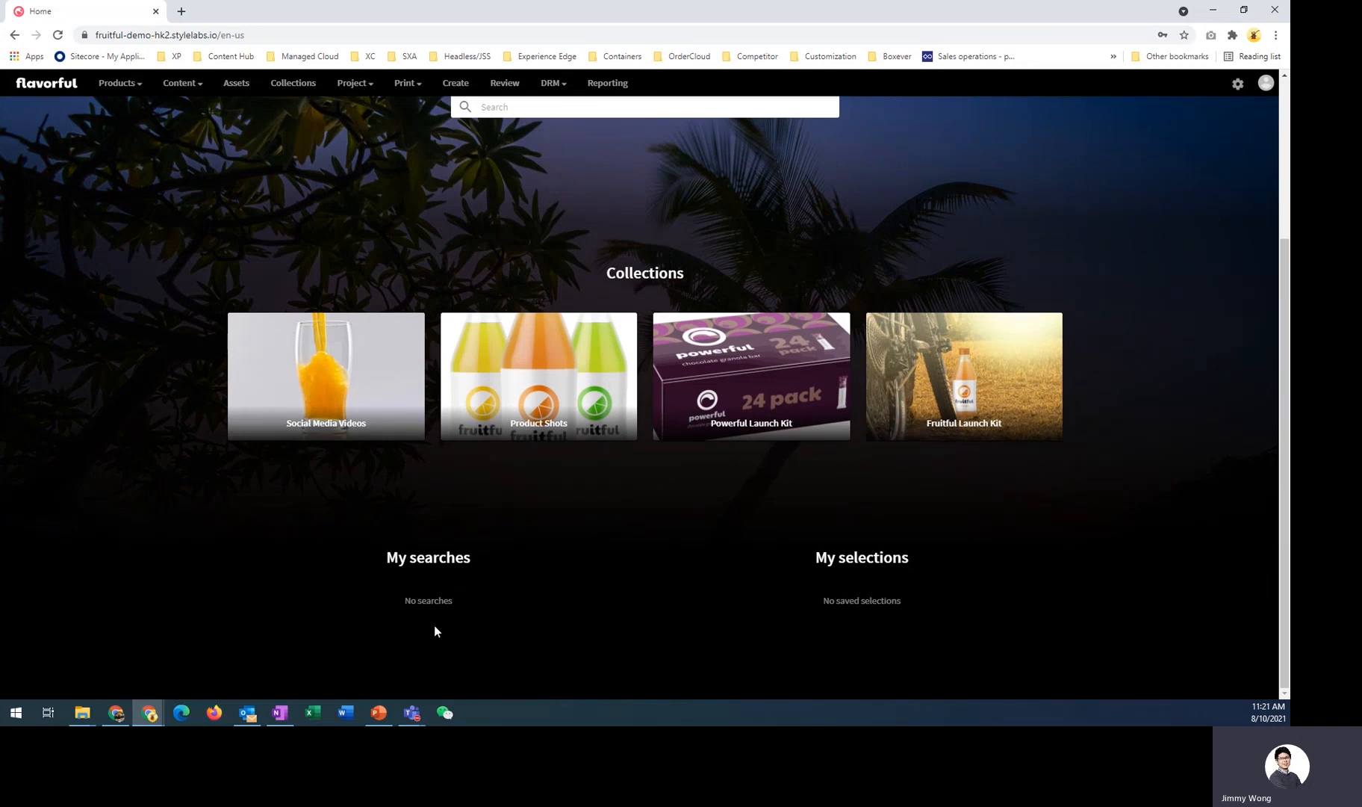
- Open the Create page and upload the file packshot-fruitful-family (2).png through the upload dialog
scroll(503, 571, up, 3)
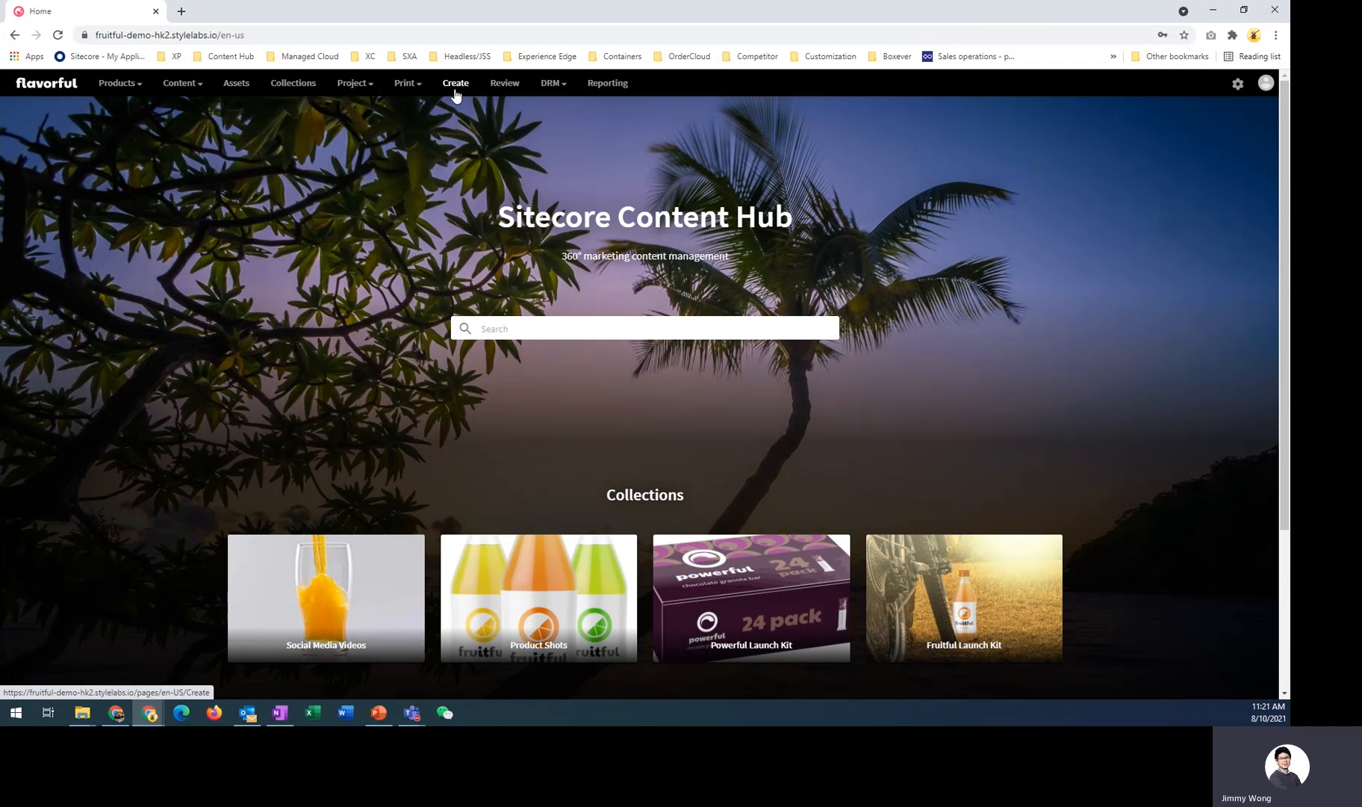
click(456, 84)
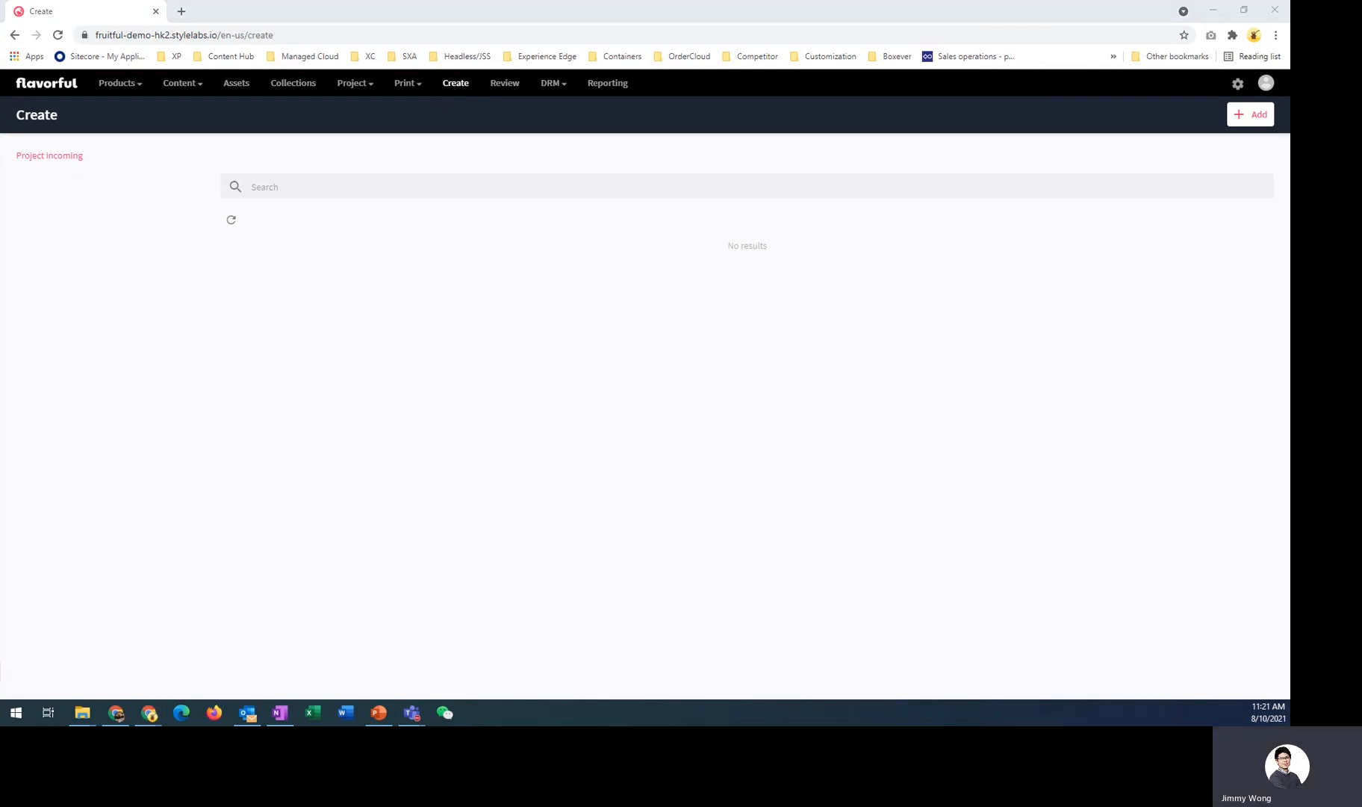
drag(0, 237, 778, 238)
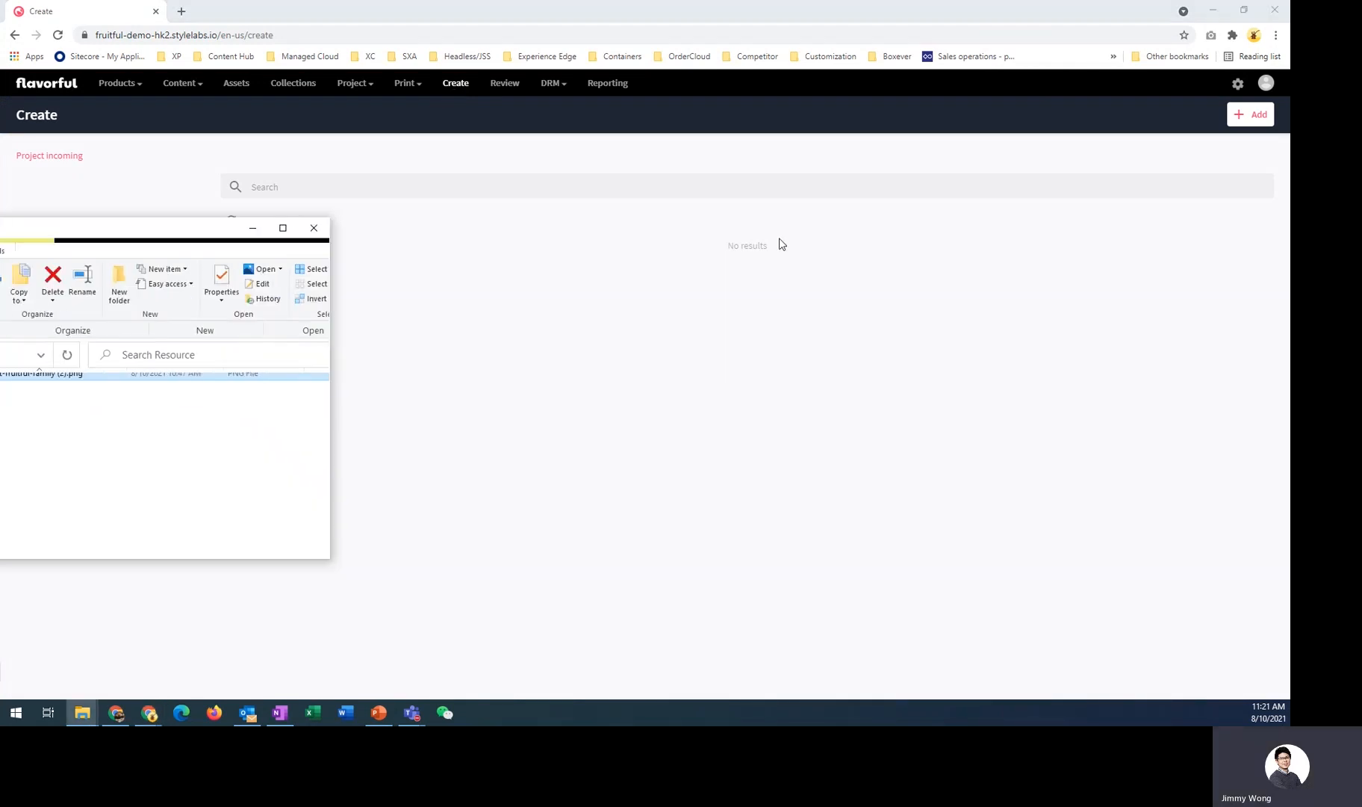
click(1262, 119)
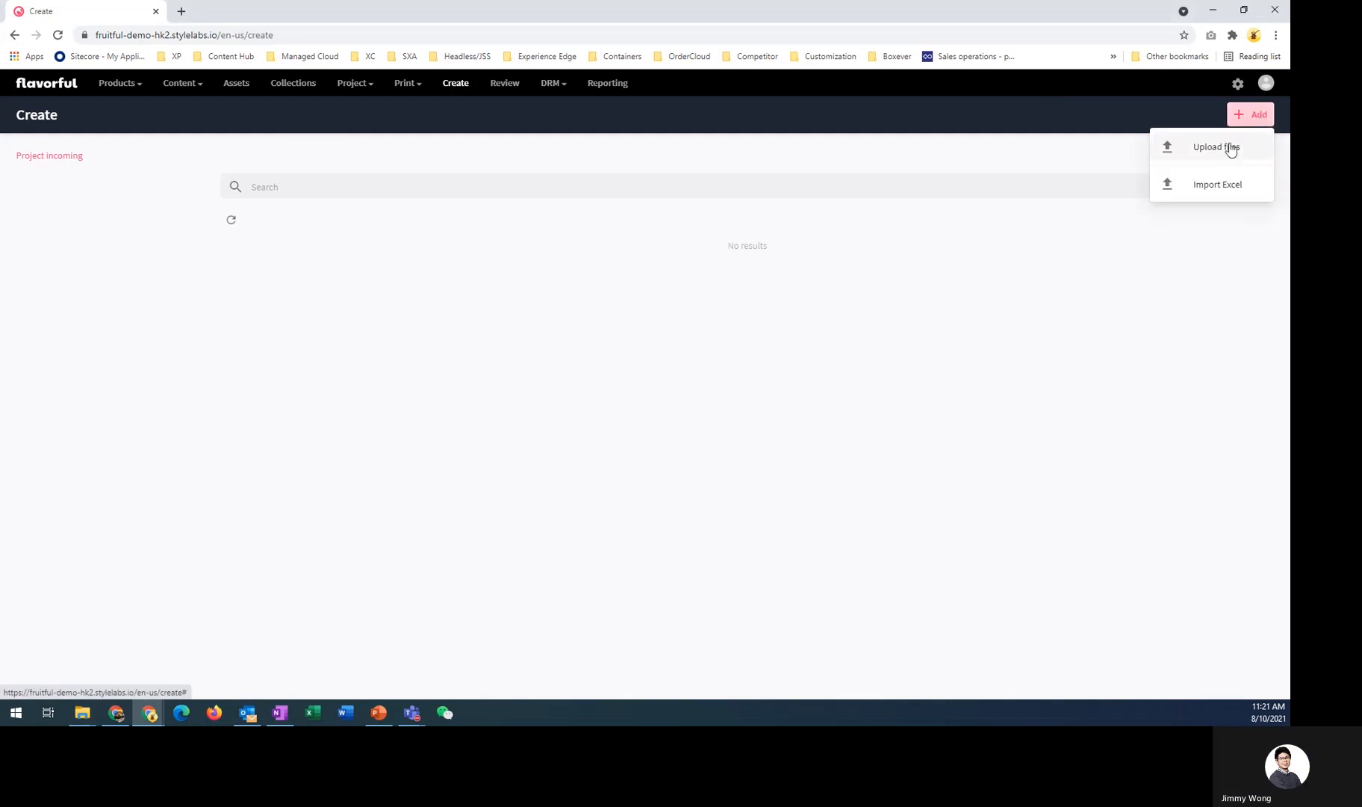
click(1226, 144)
key(alt+Tab)
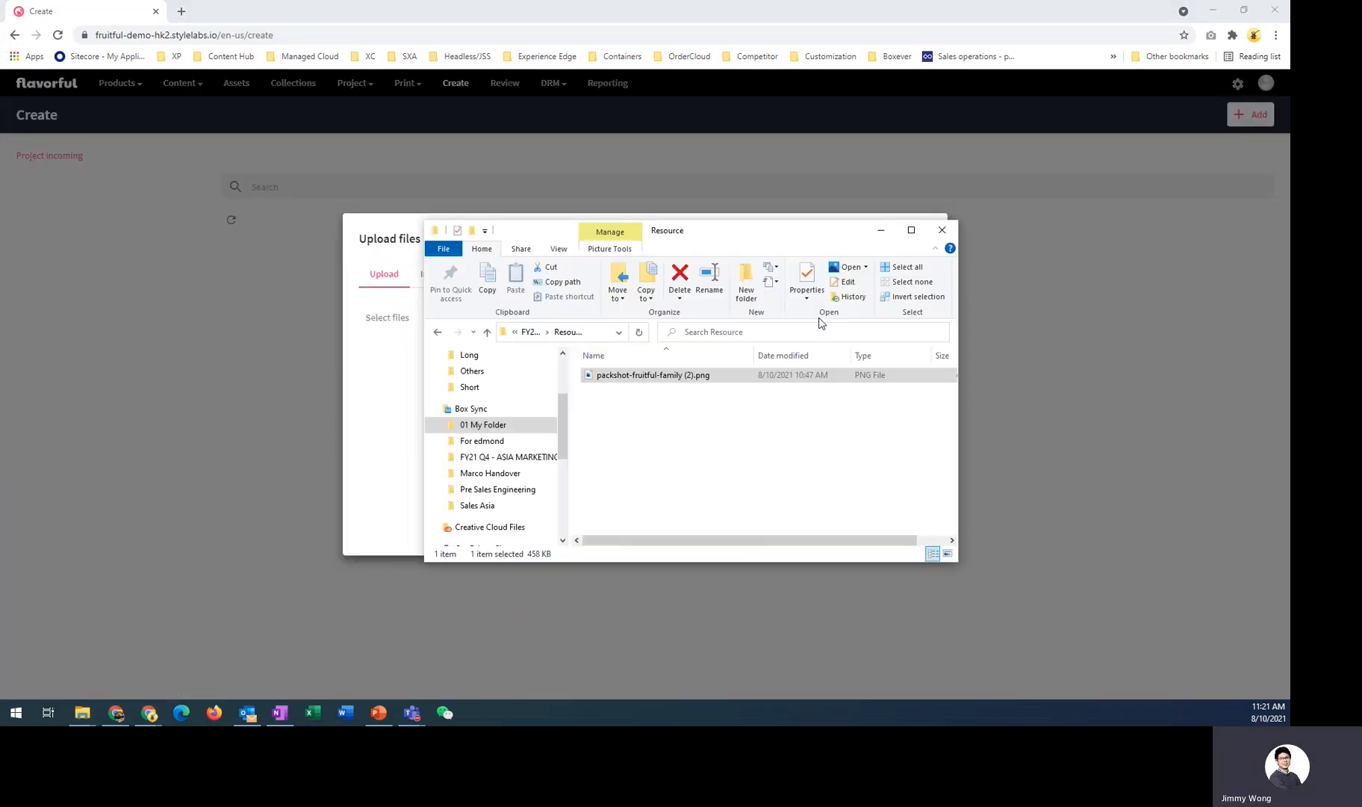
drag(760, 238, 1149, 237)
drag(1064, 379, 670, 420)
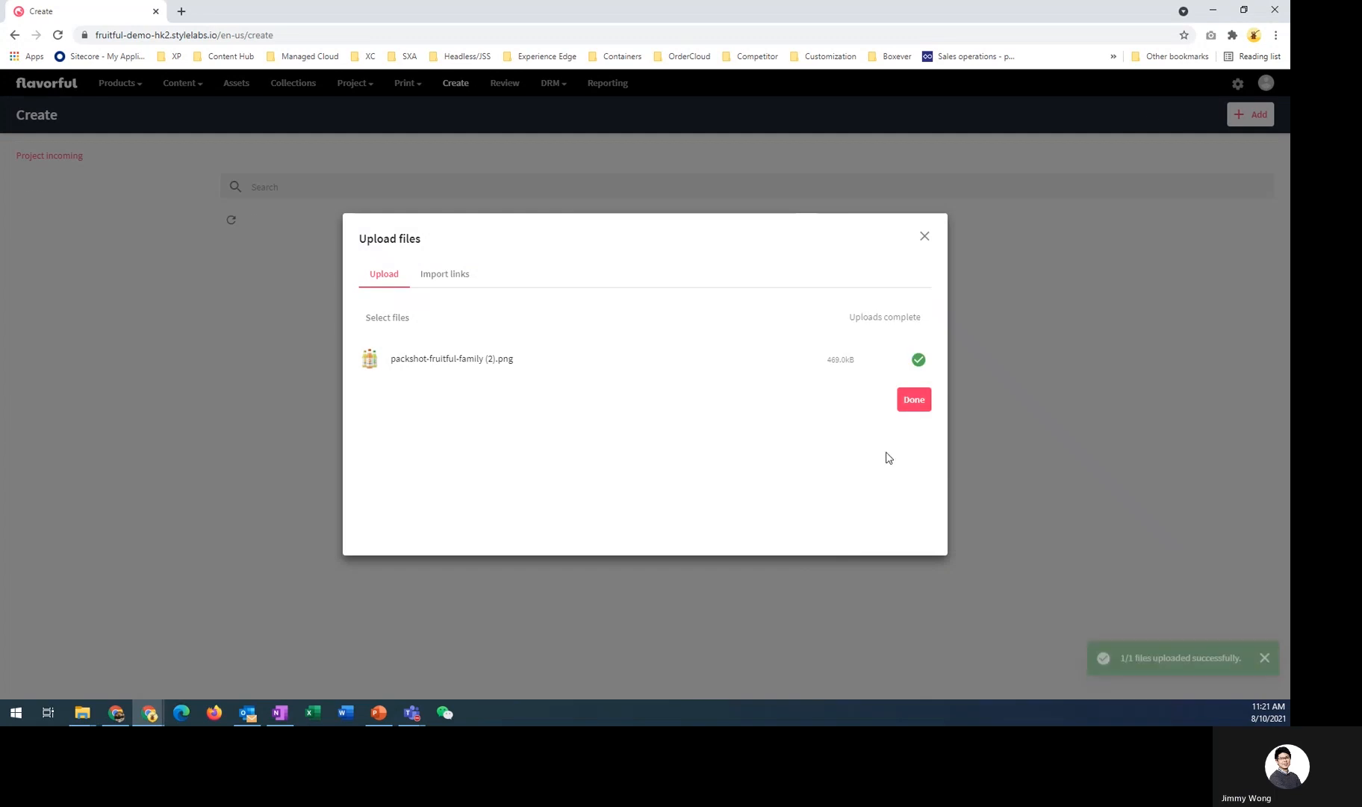
click(910, 402)
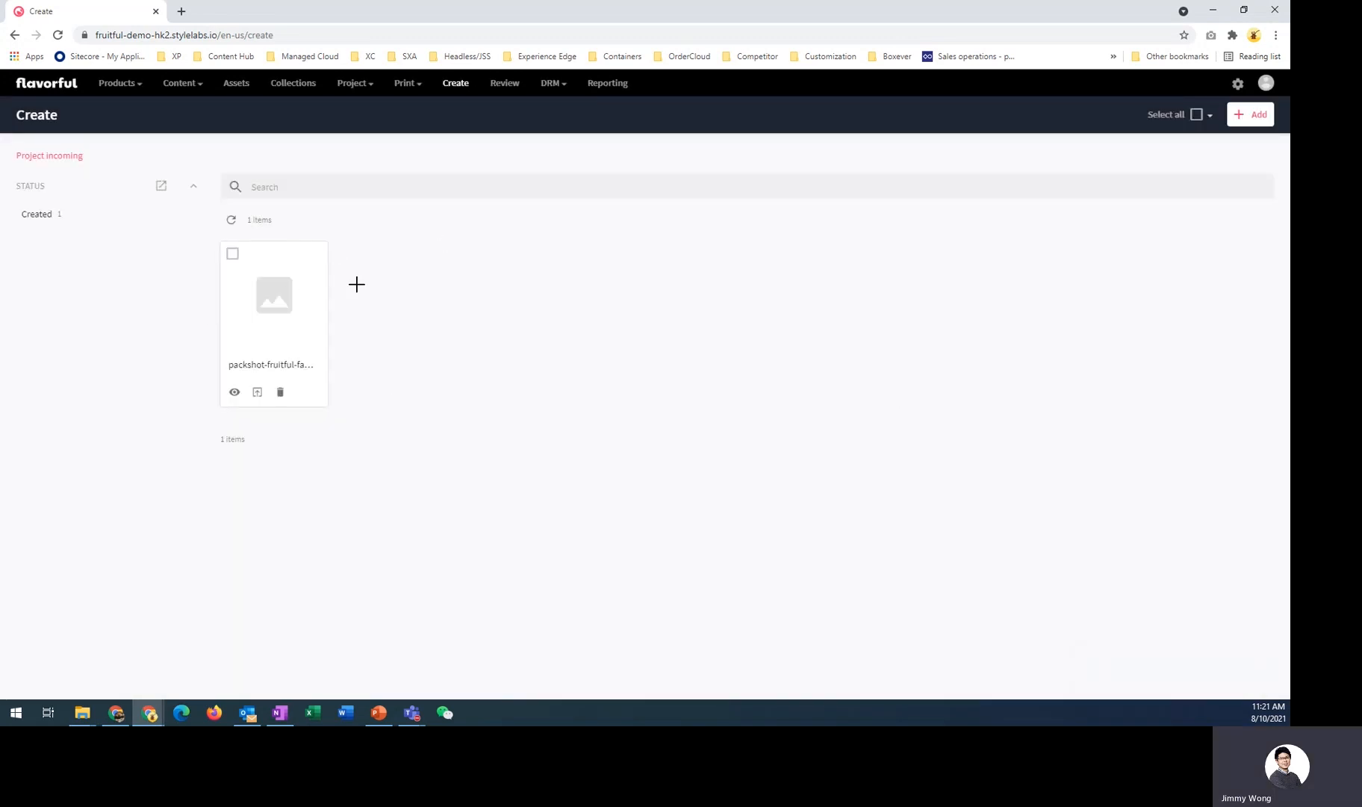
- Open the uploaded asset in the mass edit table and add a second description line reading 描述 below 'This is a description'
click(233, 254)
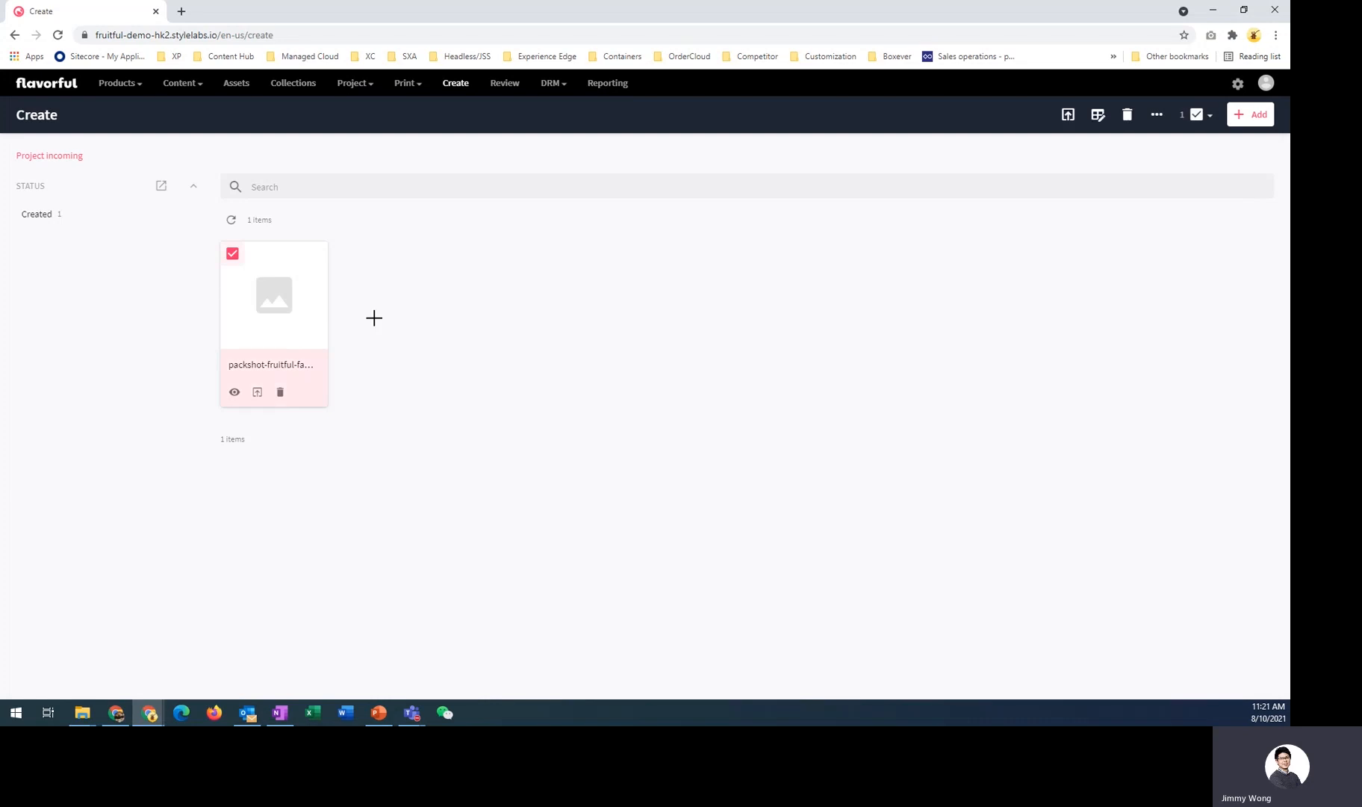
click(1096, 115)
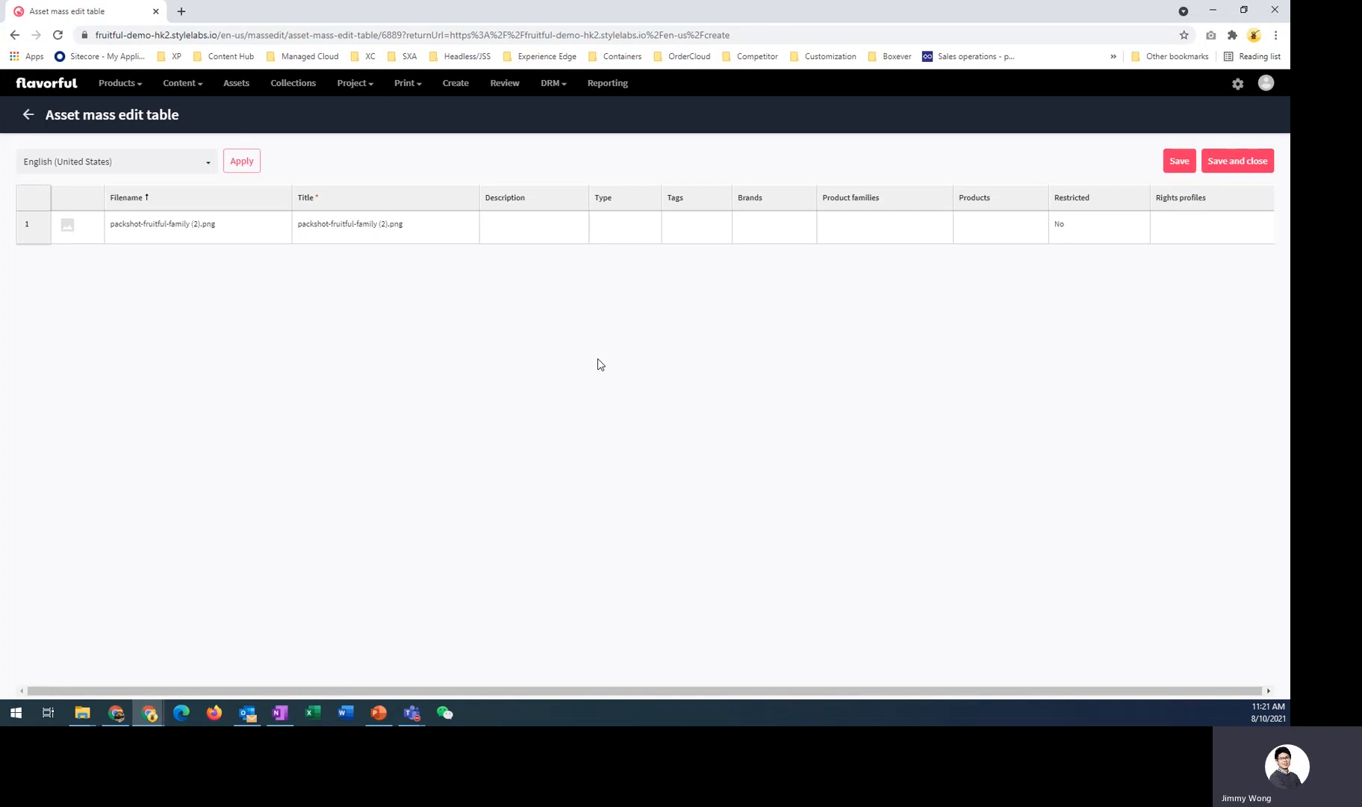
double_click(517, 232)
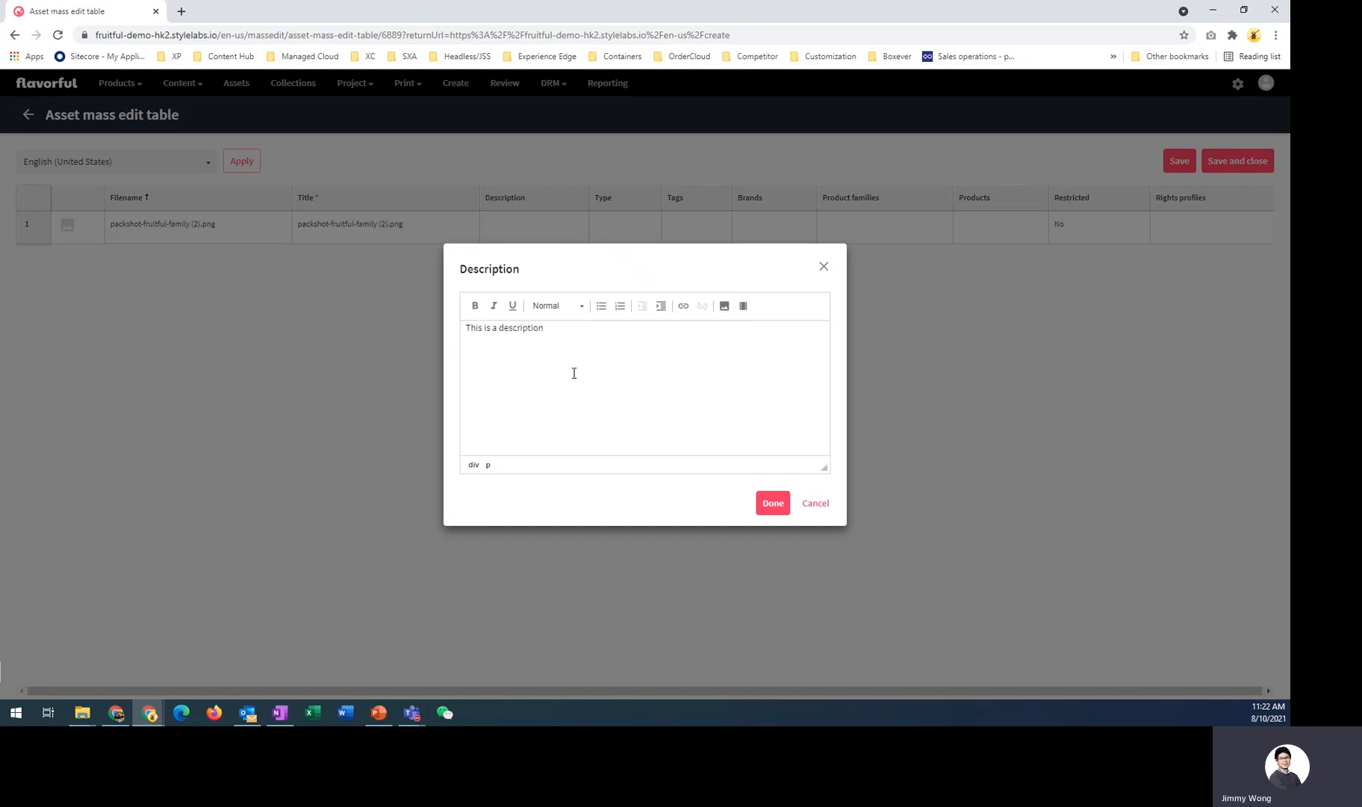
key(Return)
text(描述)
click(775, 506)
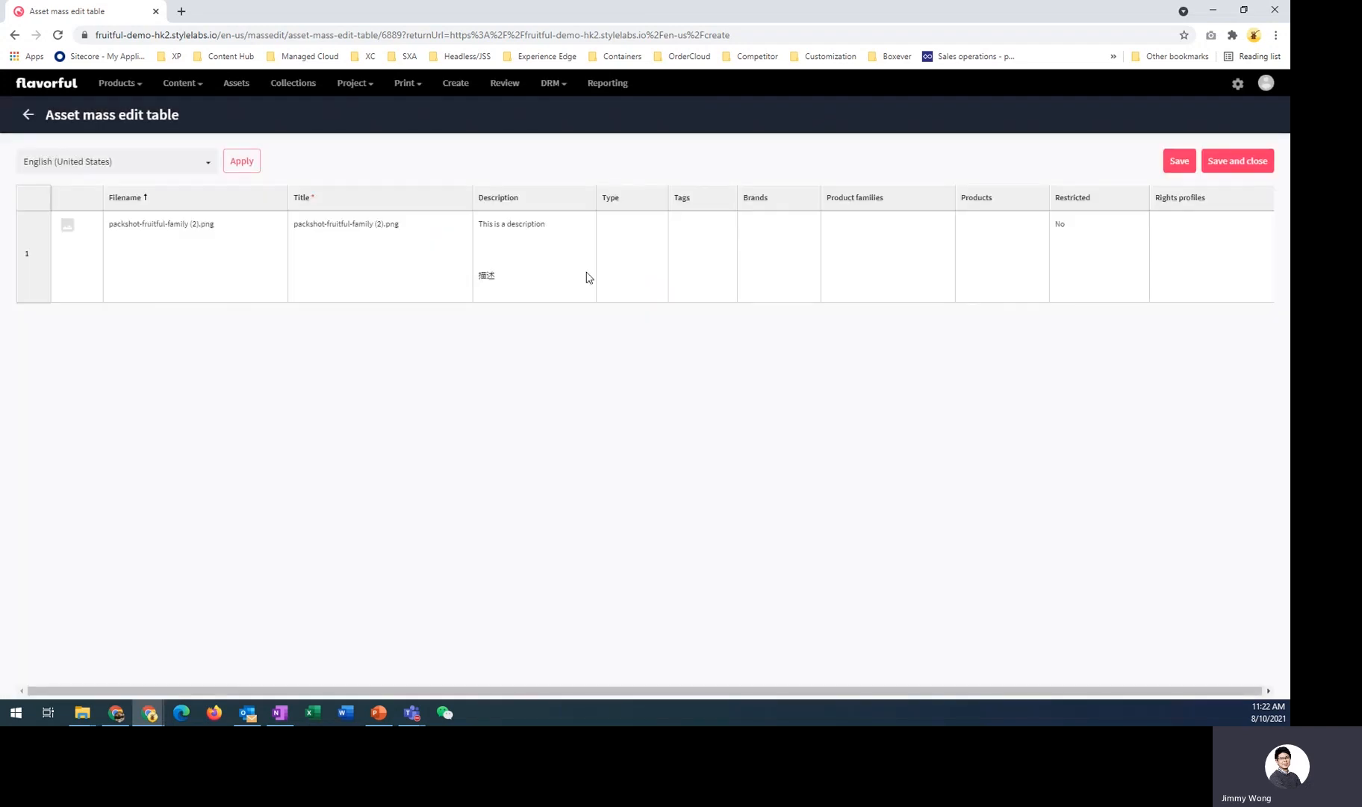
- Set the asset's Type to Package in the mass edit table
click(639, 256)
click(639, 257)
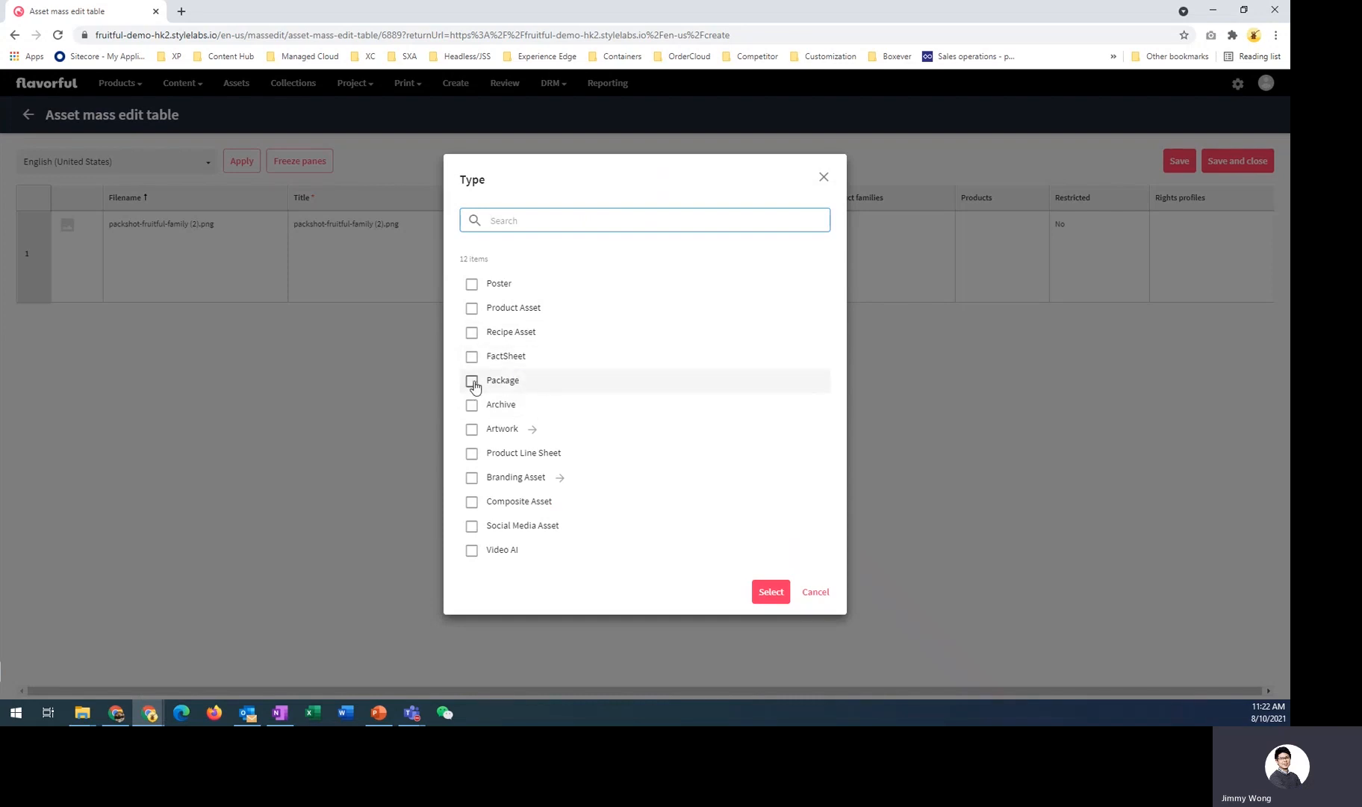
click(472, 380)
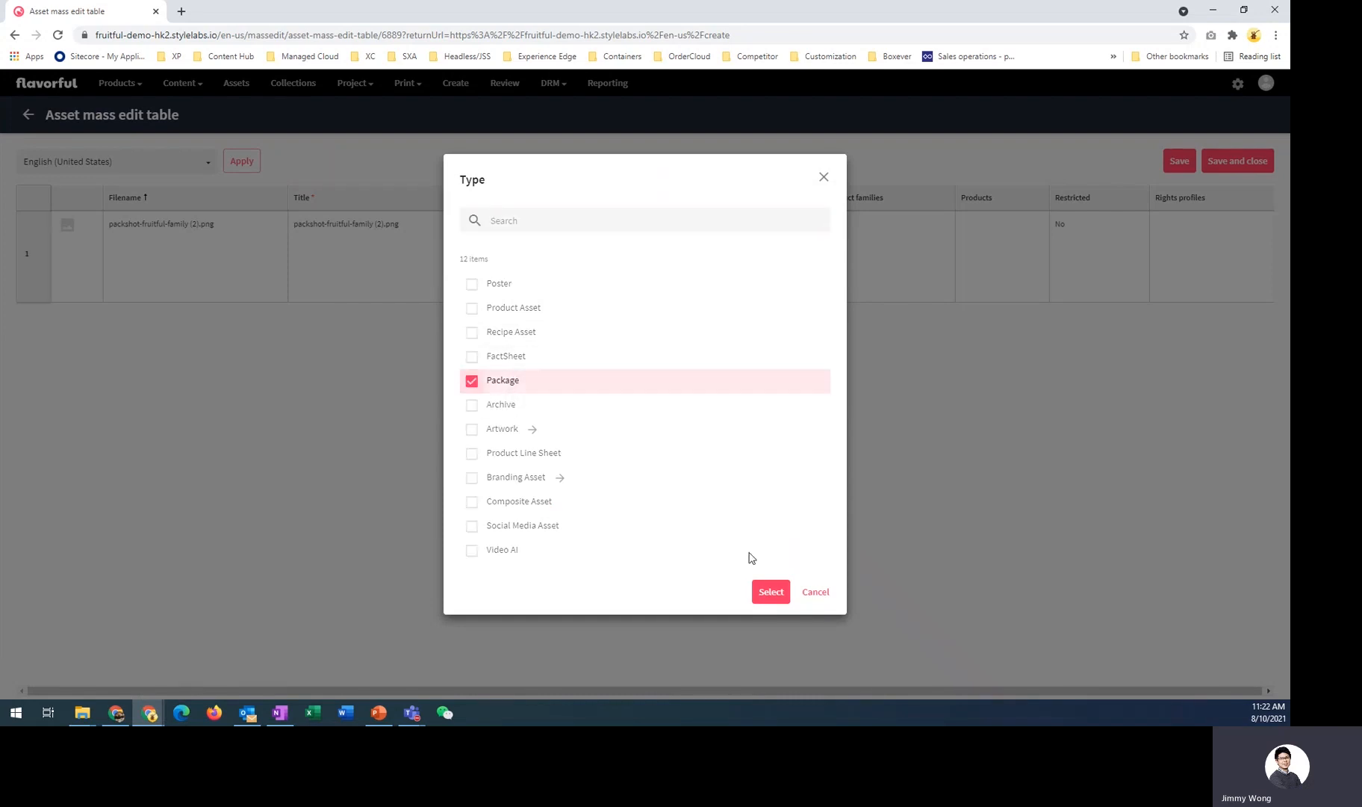
click(771, 592)
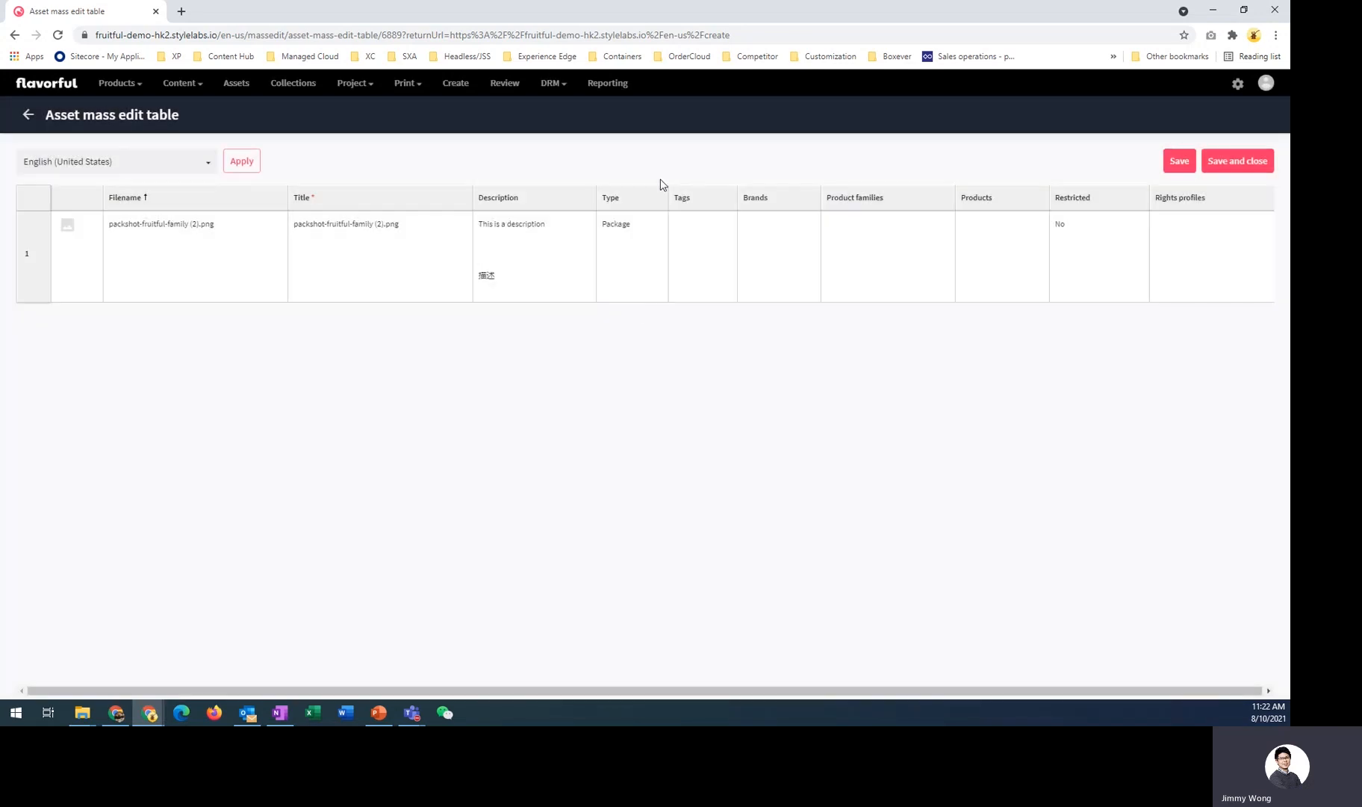
- Set the asset's brand to Fruitful and its product family to Fruitful / Fruitful Lemonade
double_click(771, 255)
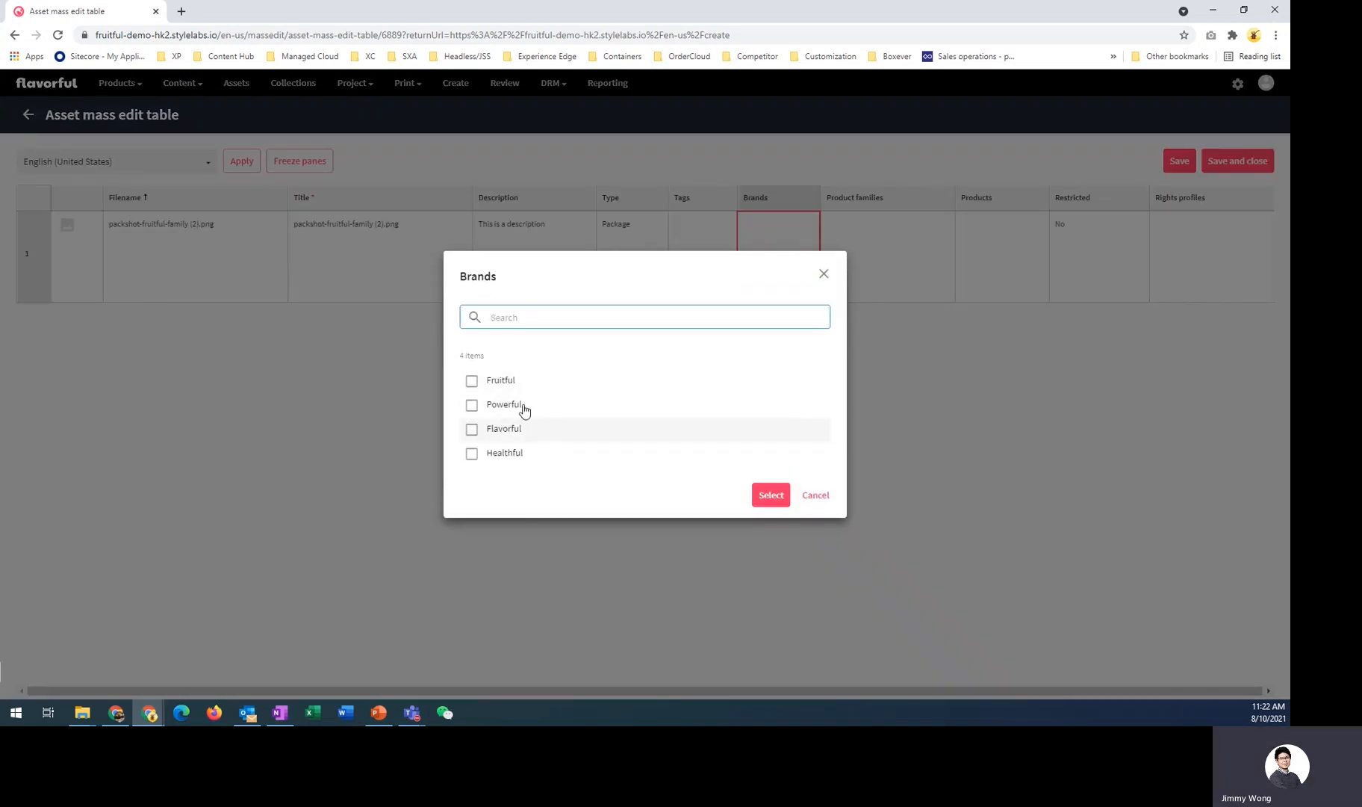
click(502, 380)
click(773, 496)
double_click(882, 249)
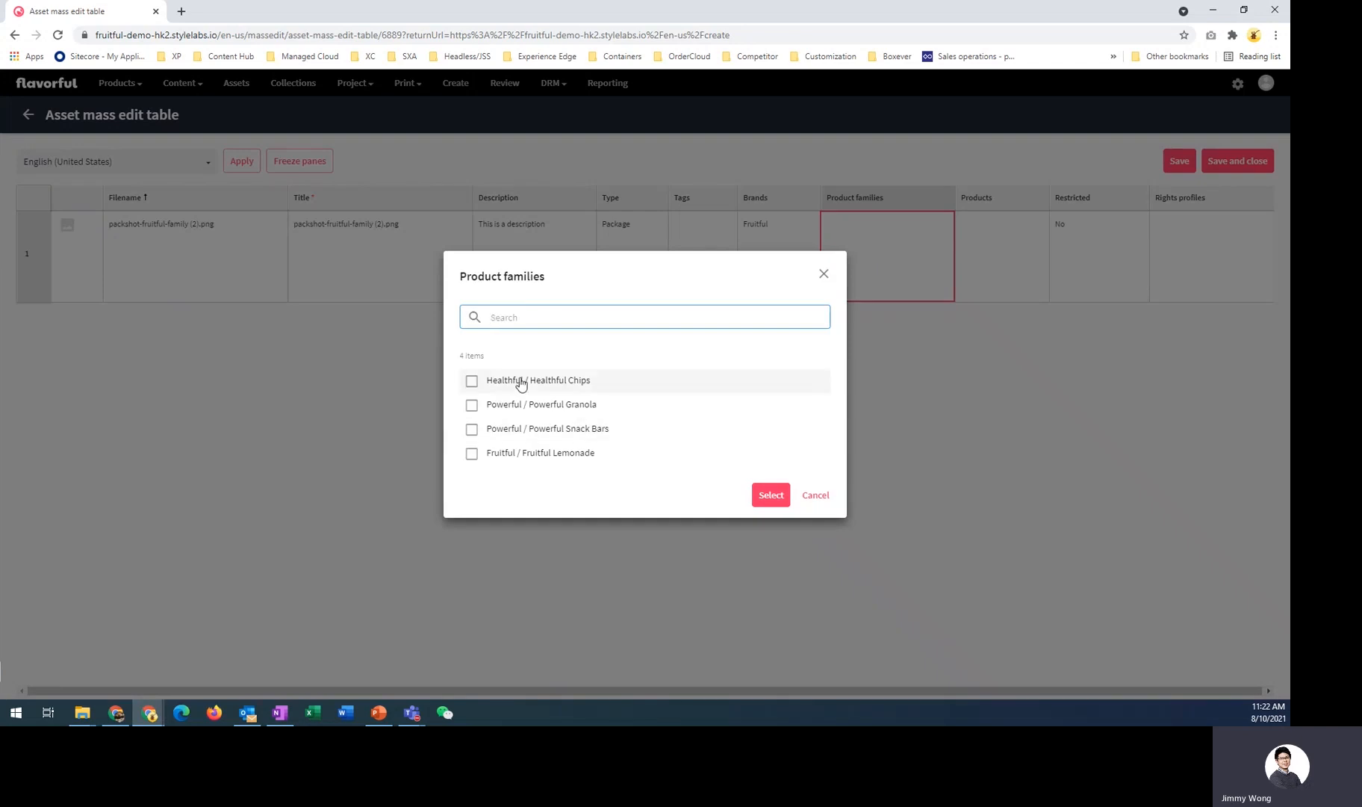
click(485, 455)
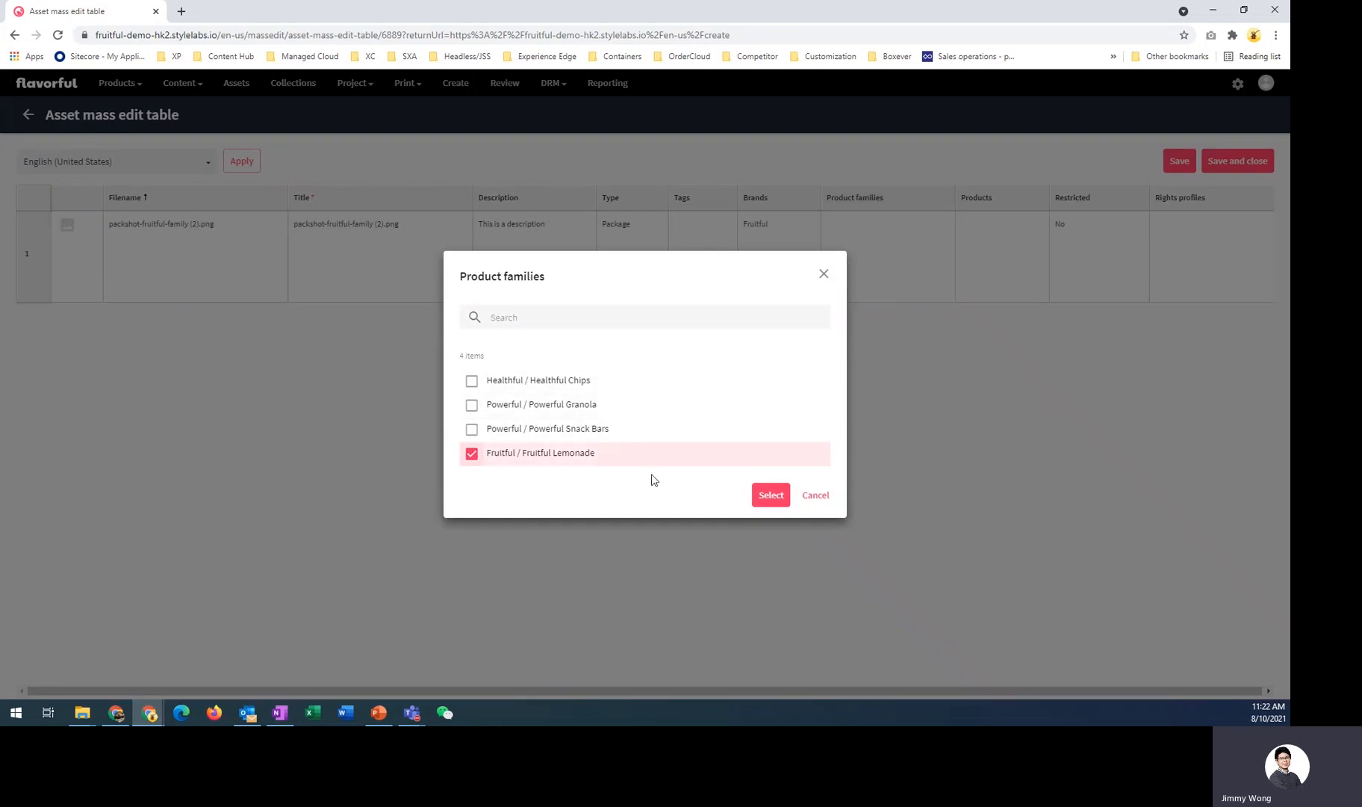
click(773, 496)
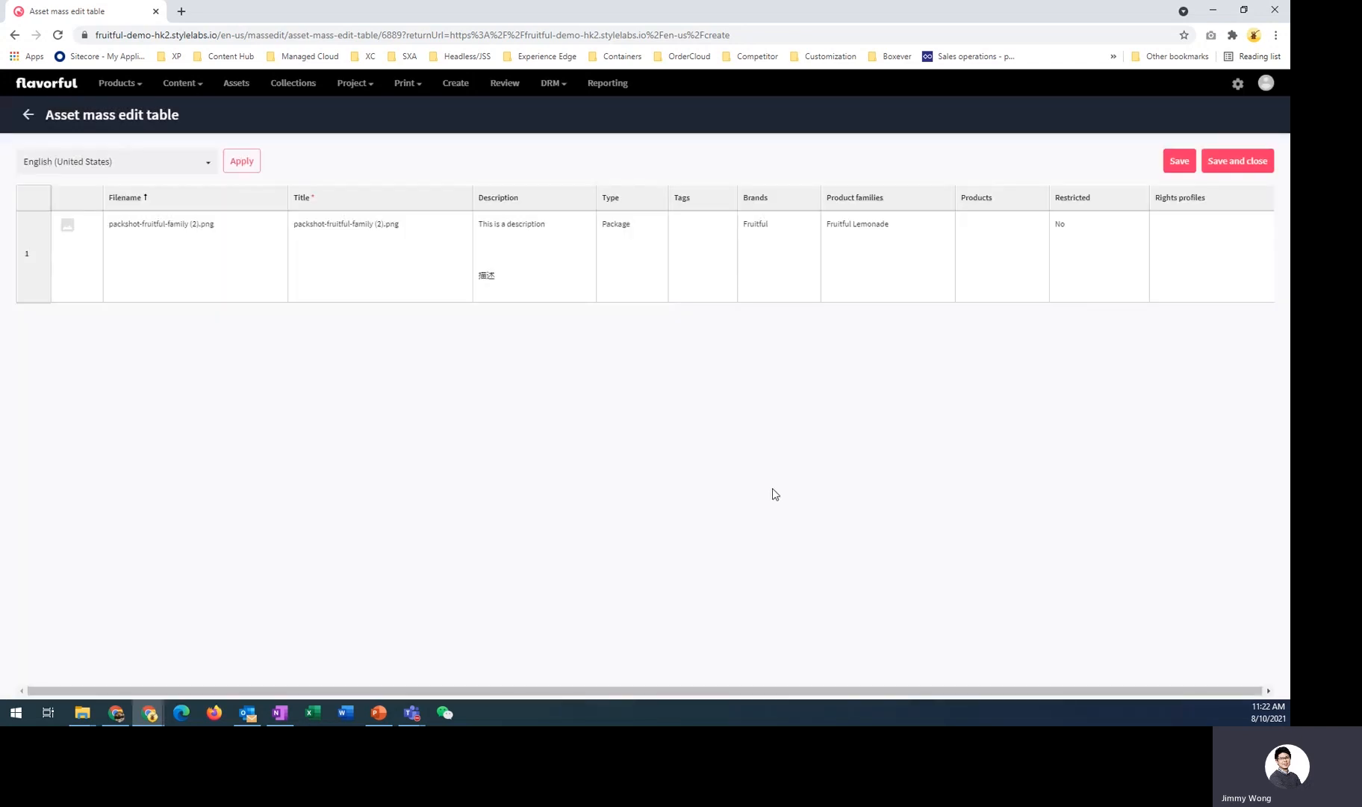
- Save and close the mass edit table, then open the uploaded asset's detail page
click(630, 255)
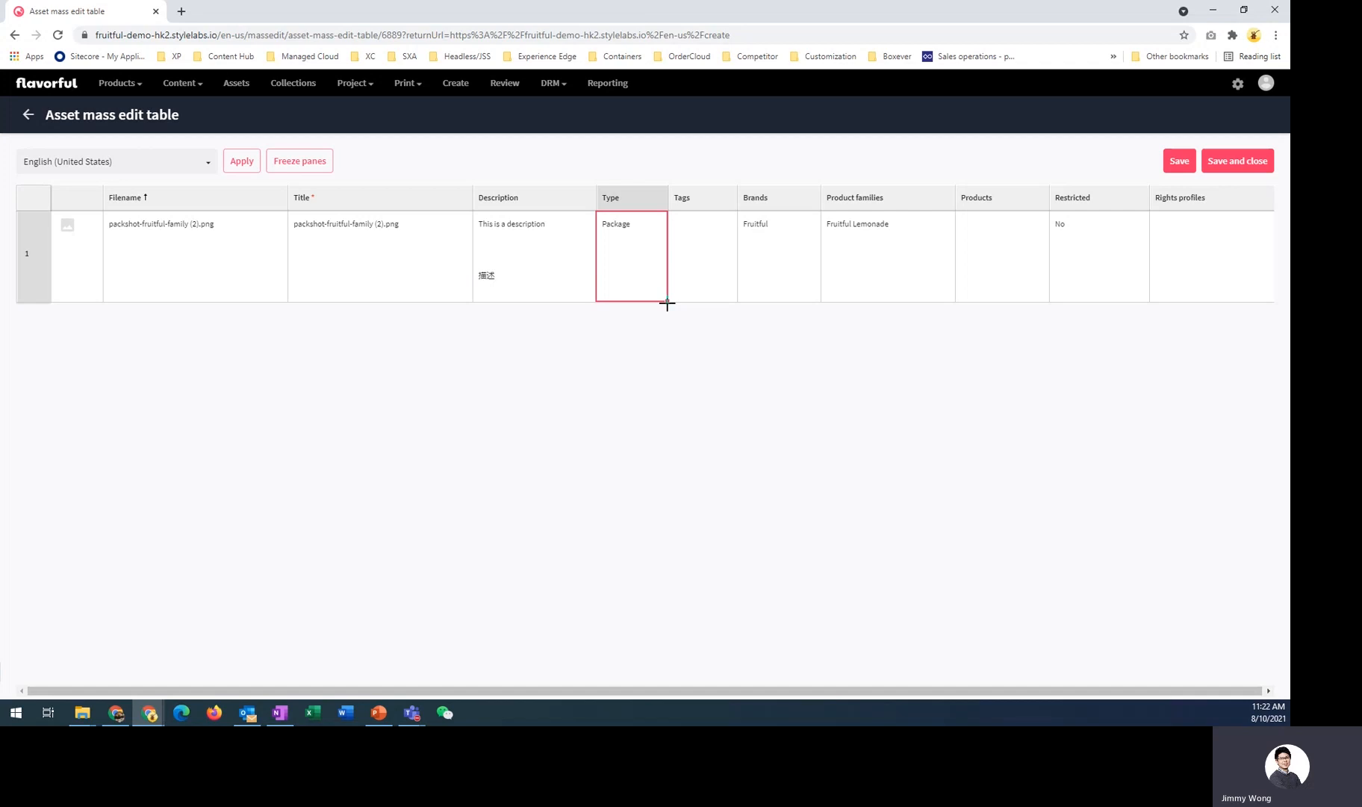
click(1267, 170)
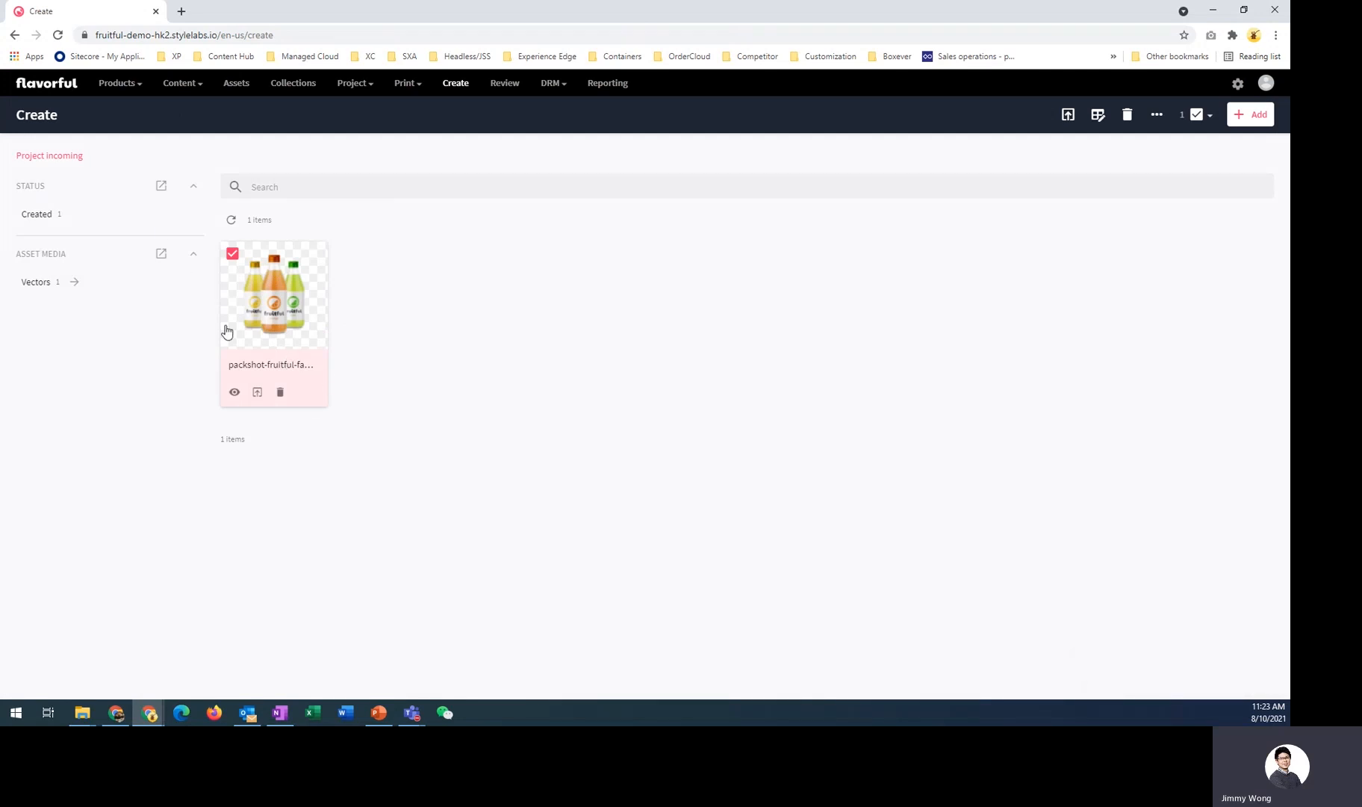
click(274, 313)
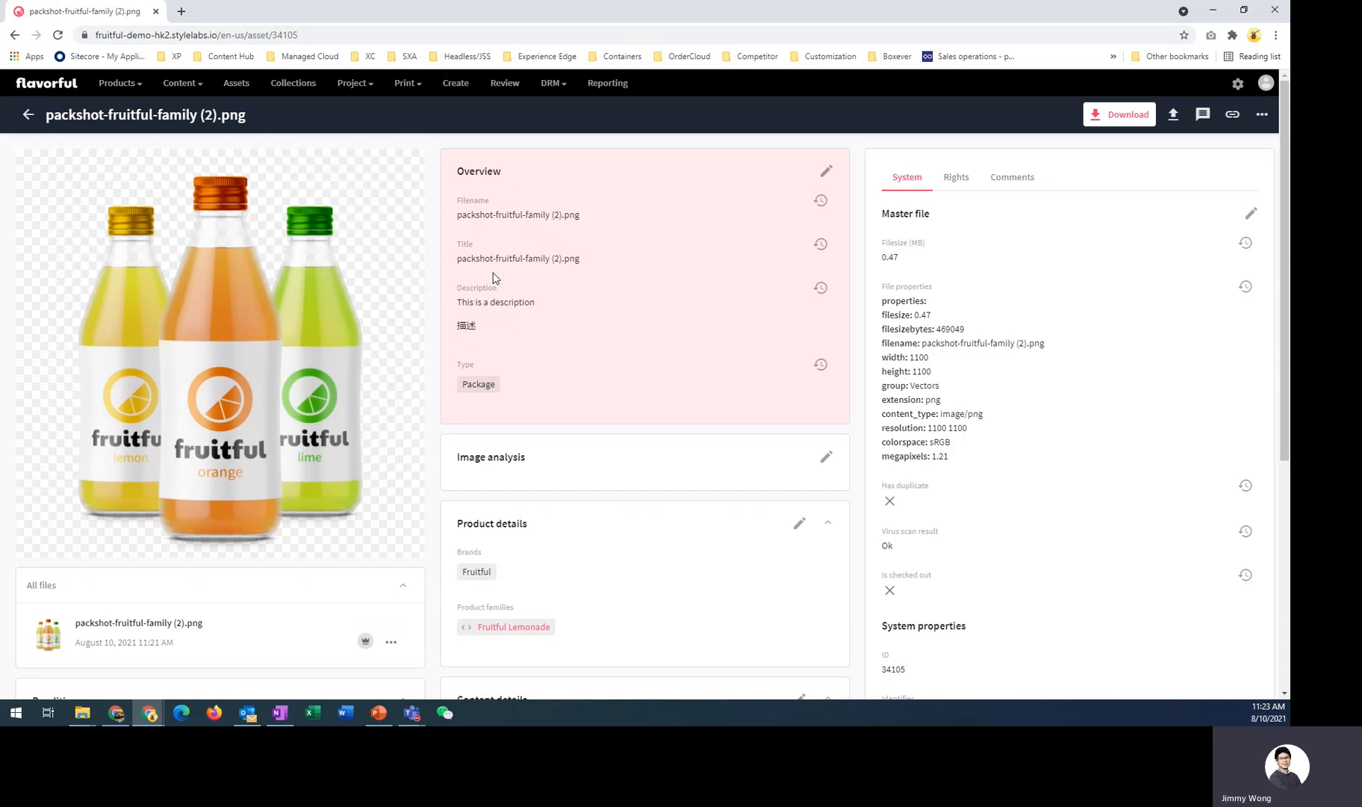
- Examine the asset's Renditions section on its detail page
scroll(493, 278, down, 5)
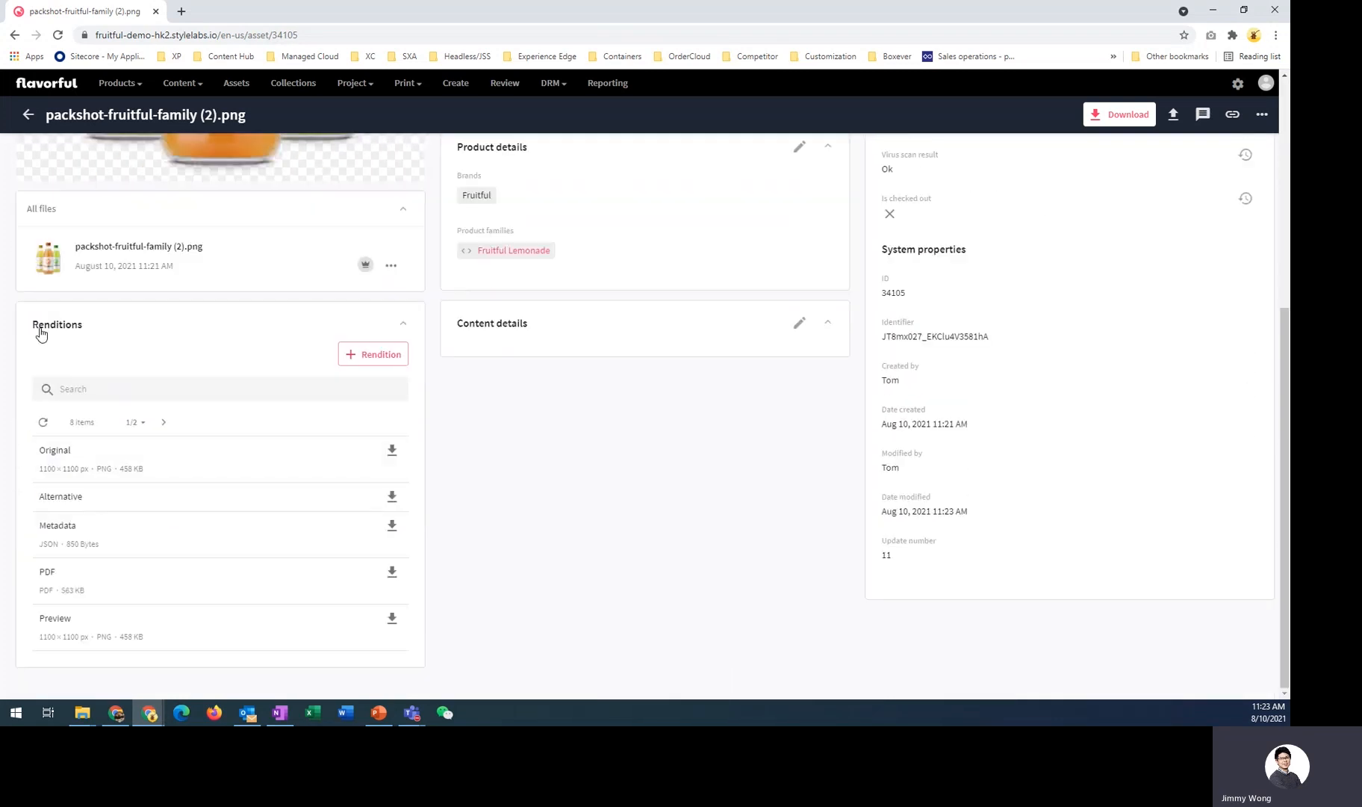
drag(39, 327, 87, 333)
click(87, 333)
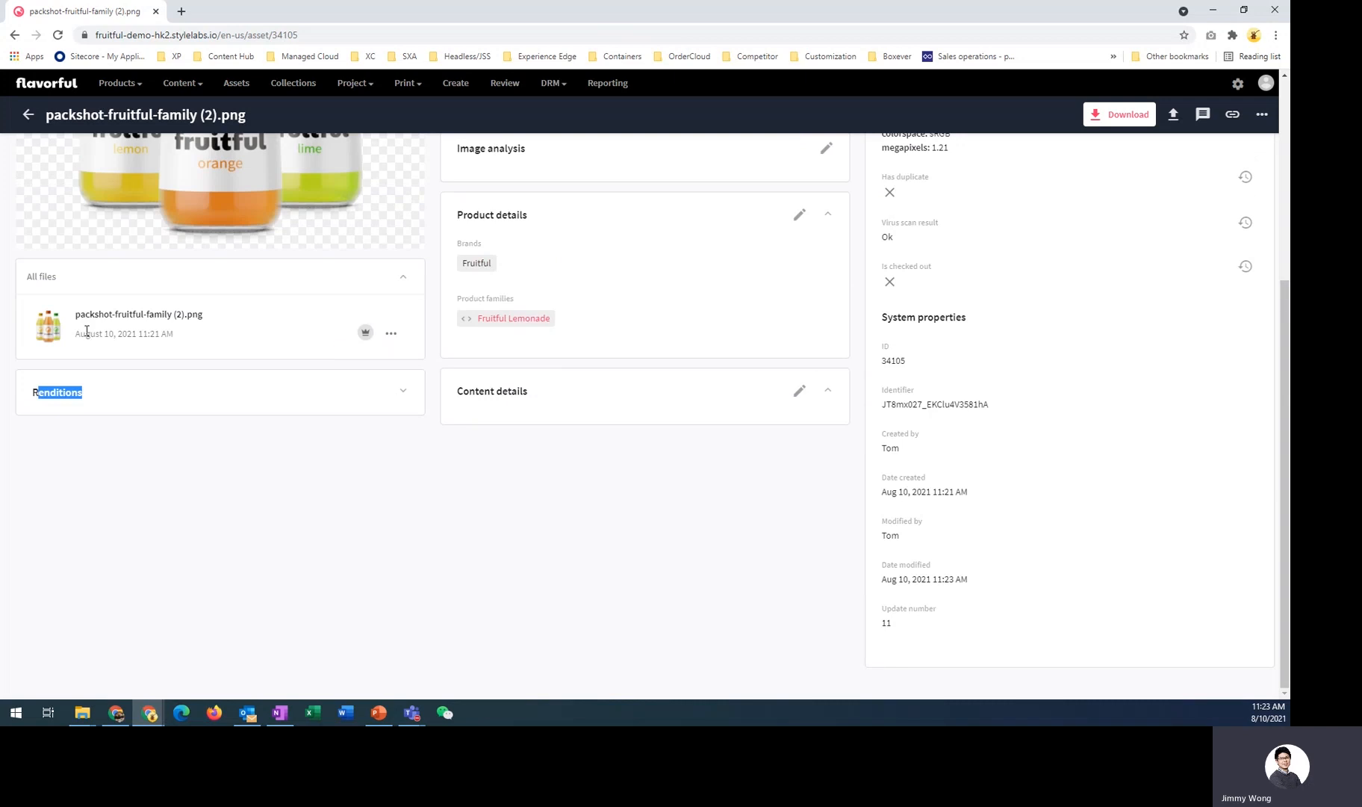
click(95, 399)
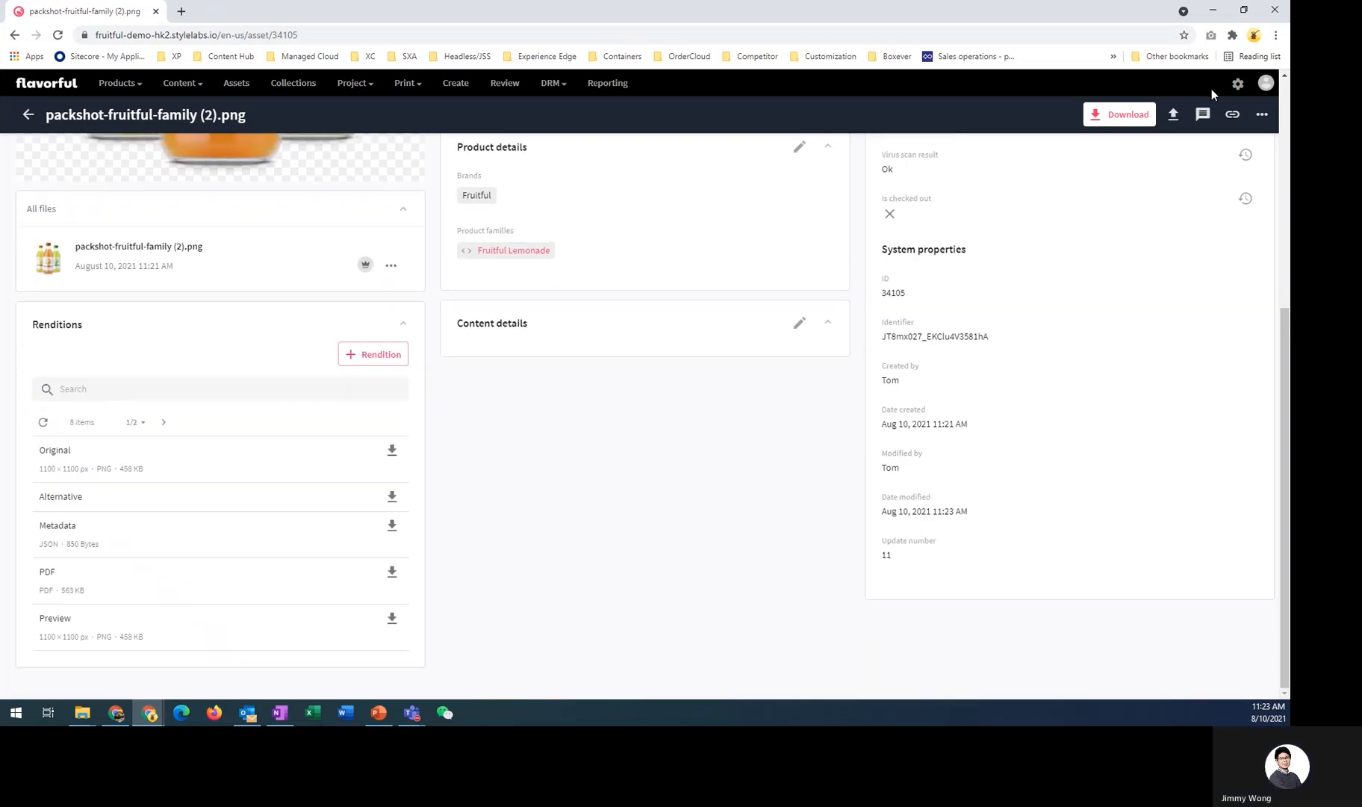
- Open the Manage settings in a new tab and search for media to open Media processing
ctrl+click(1236, 84)
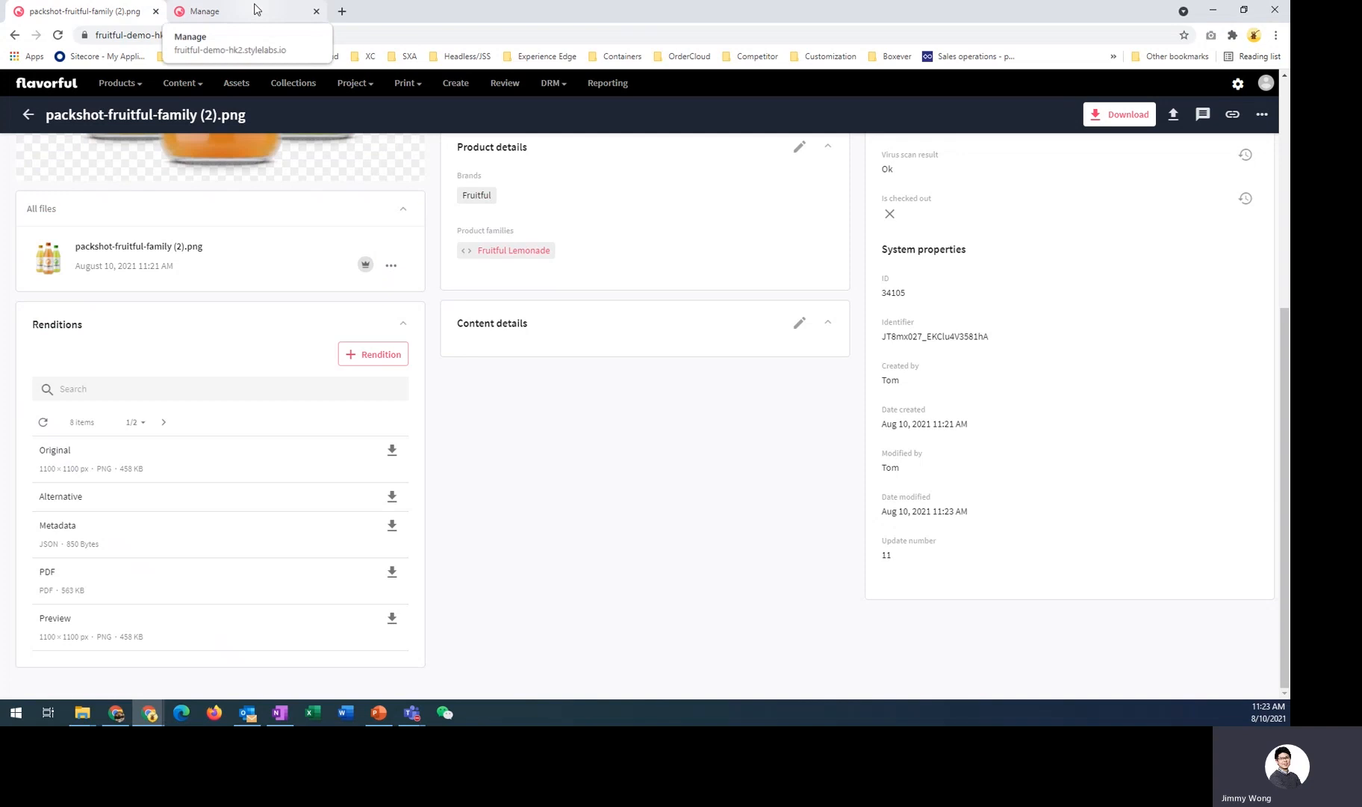
click(254, 9)
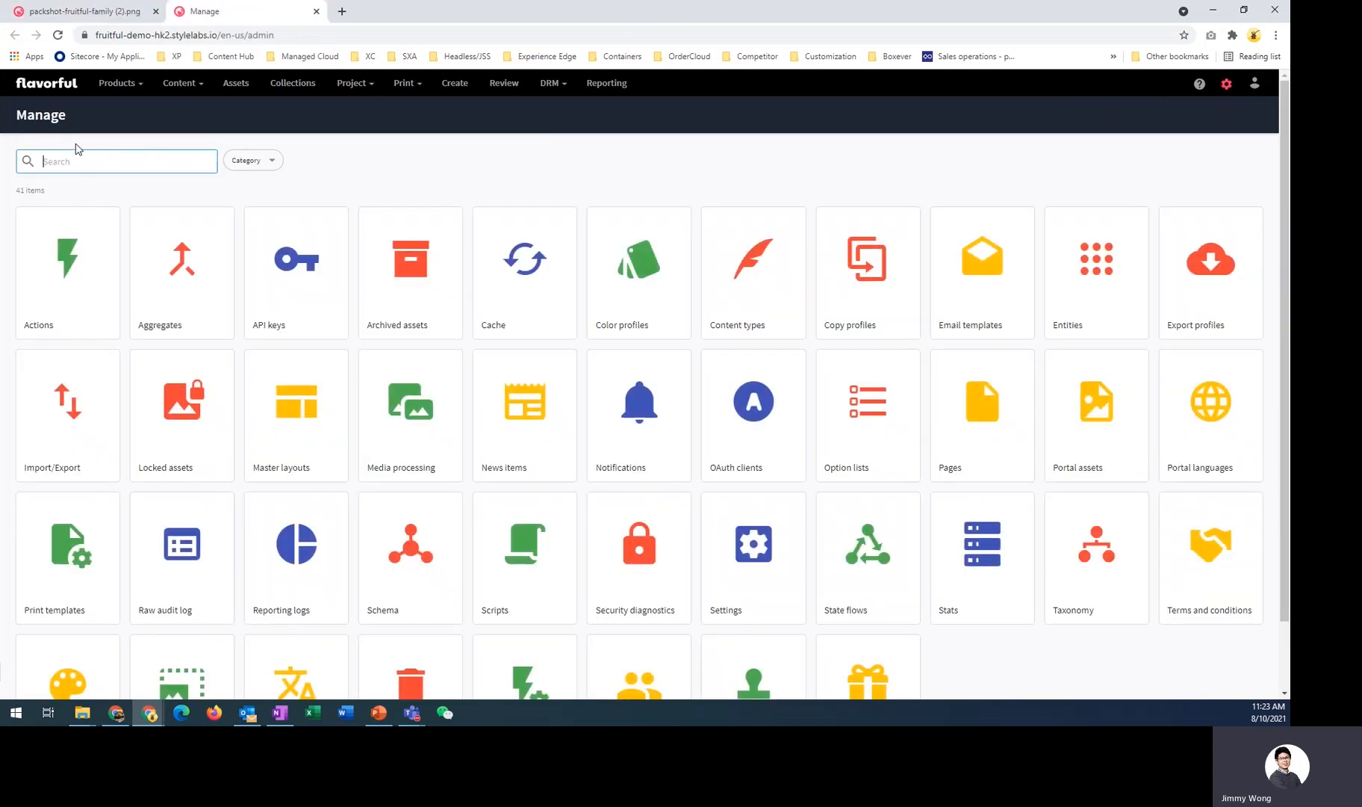
text(media)
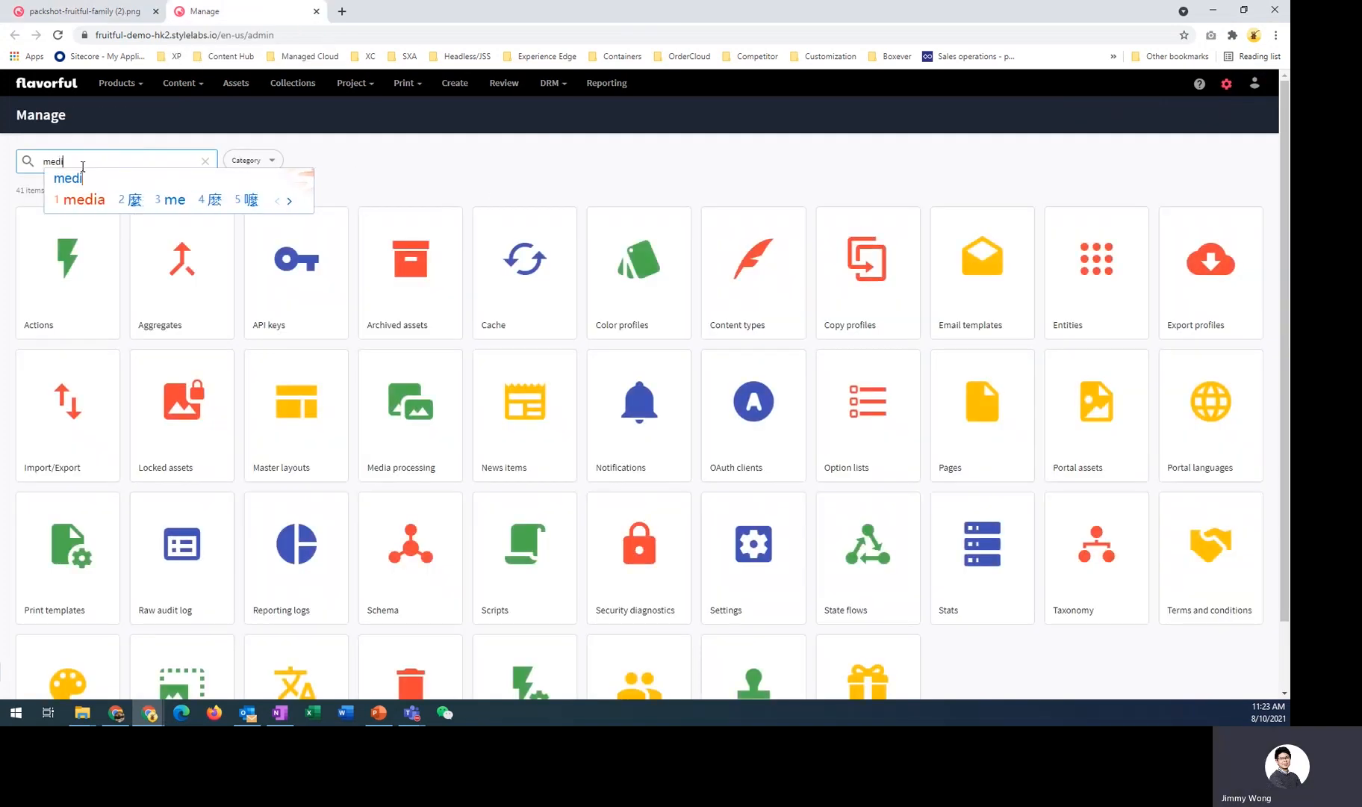
key(Return)
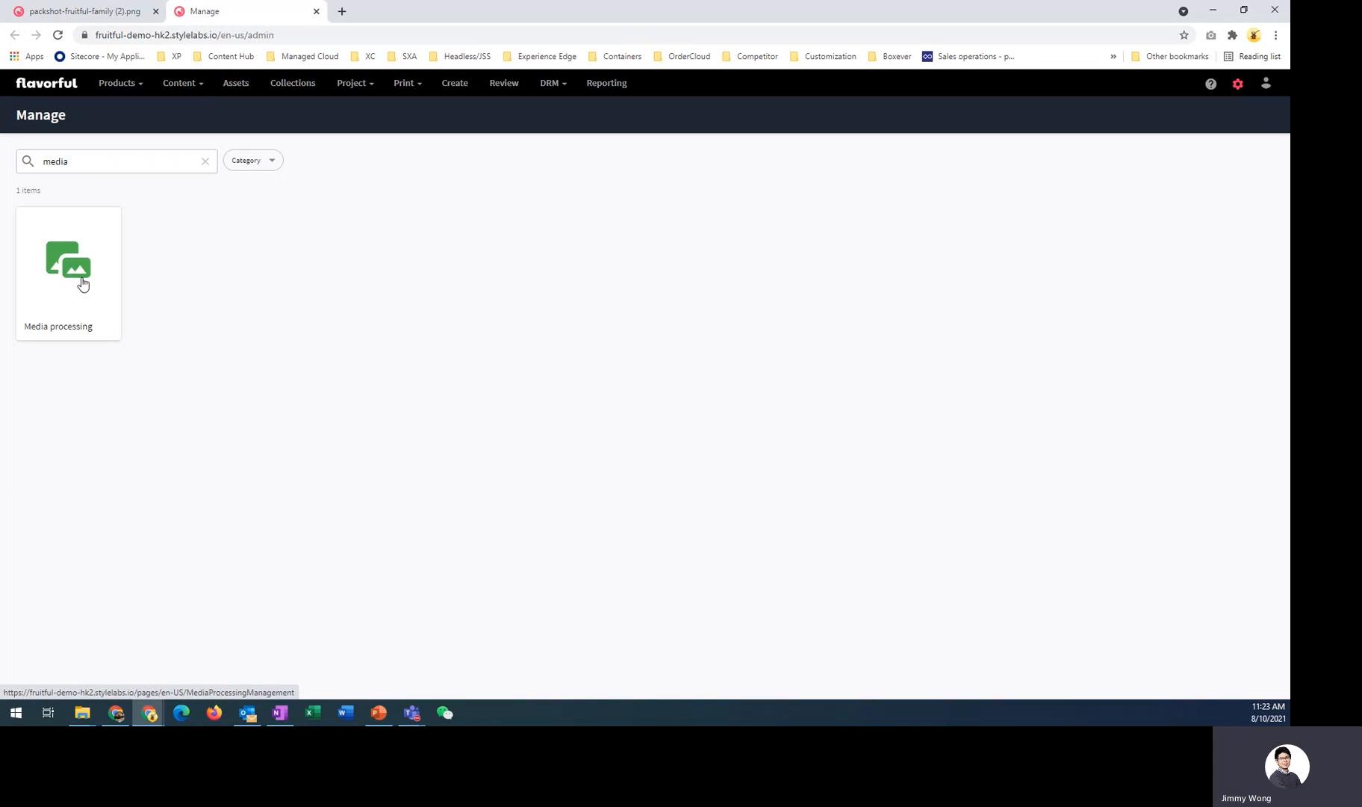
click(82, 283)
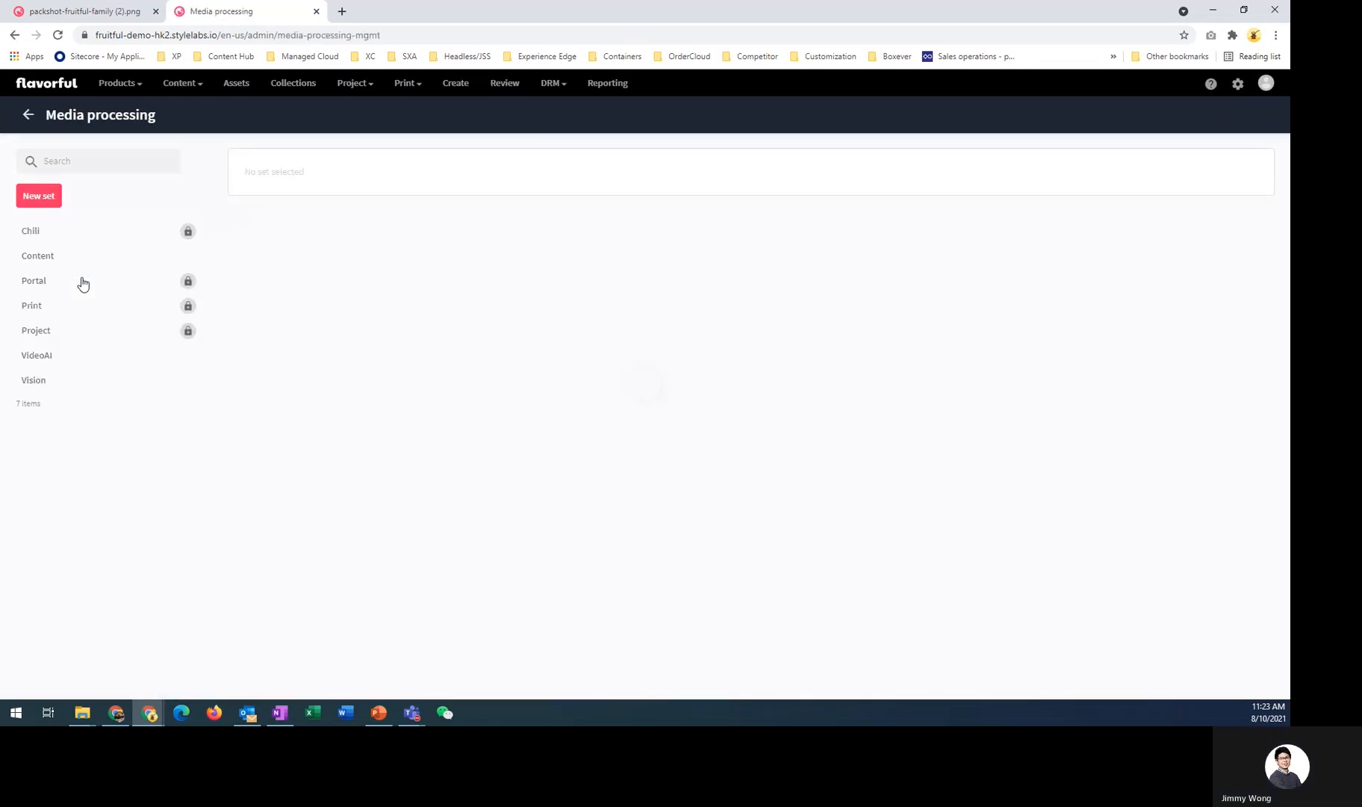
- Open the Content set's Images processing flow and review its steps before returning to the asset tab
click(63, 259)
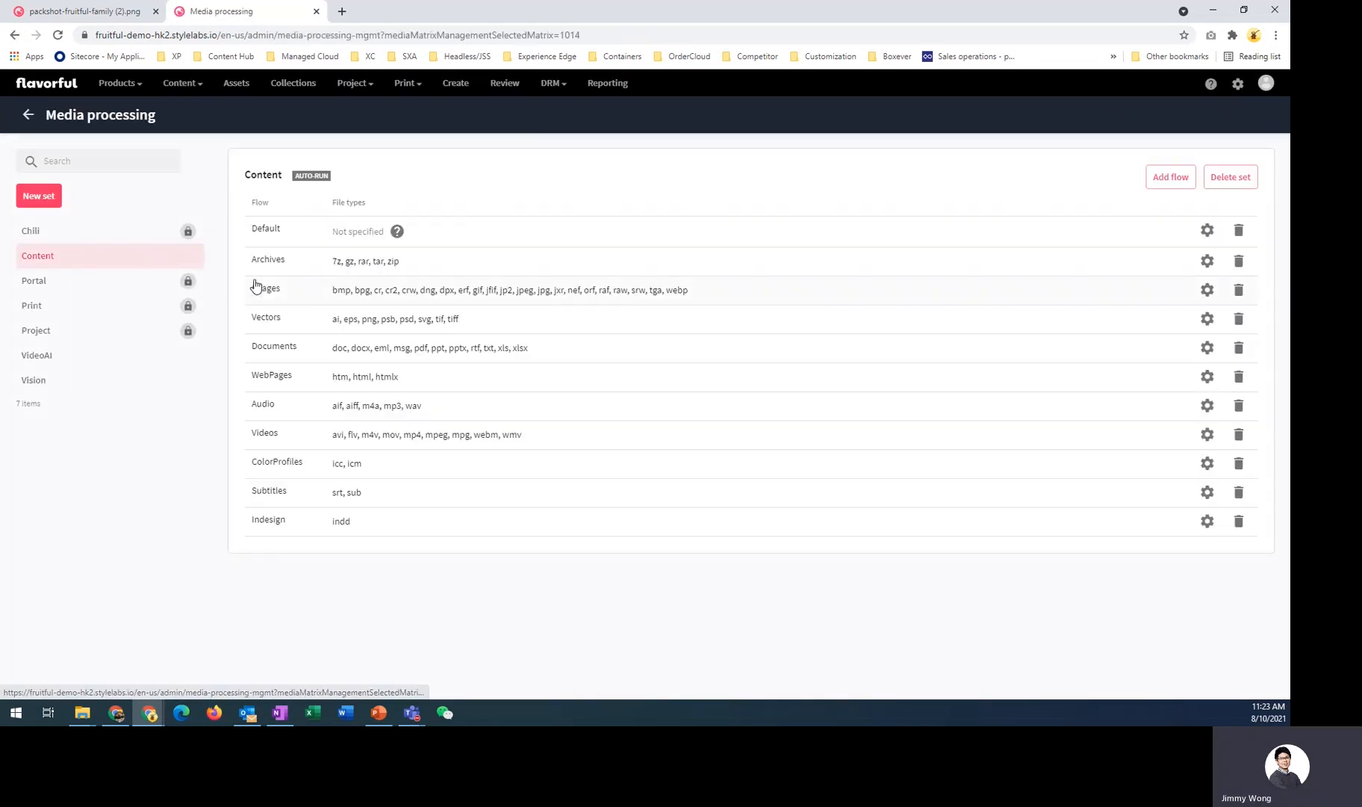
click(339, 294)
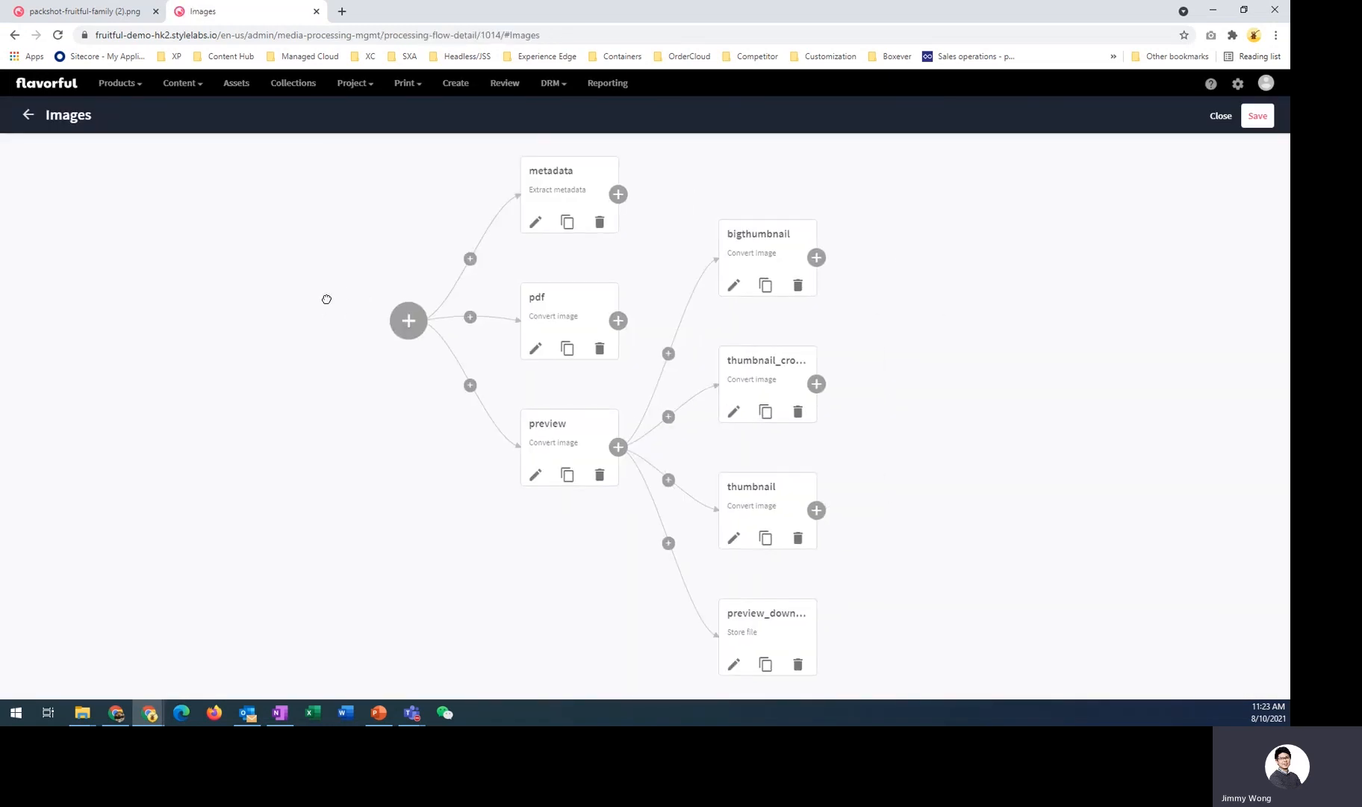
drag(326, 300, 317, 305)
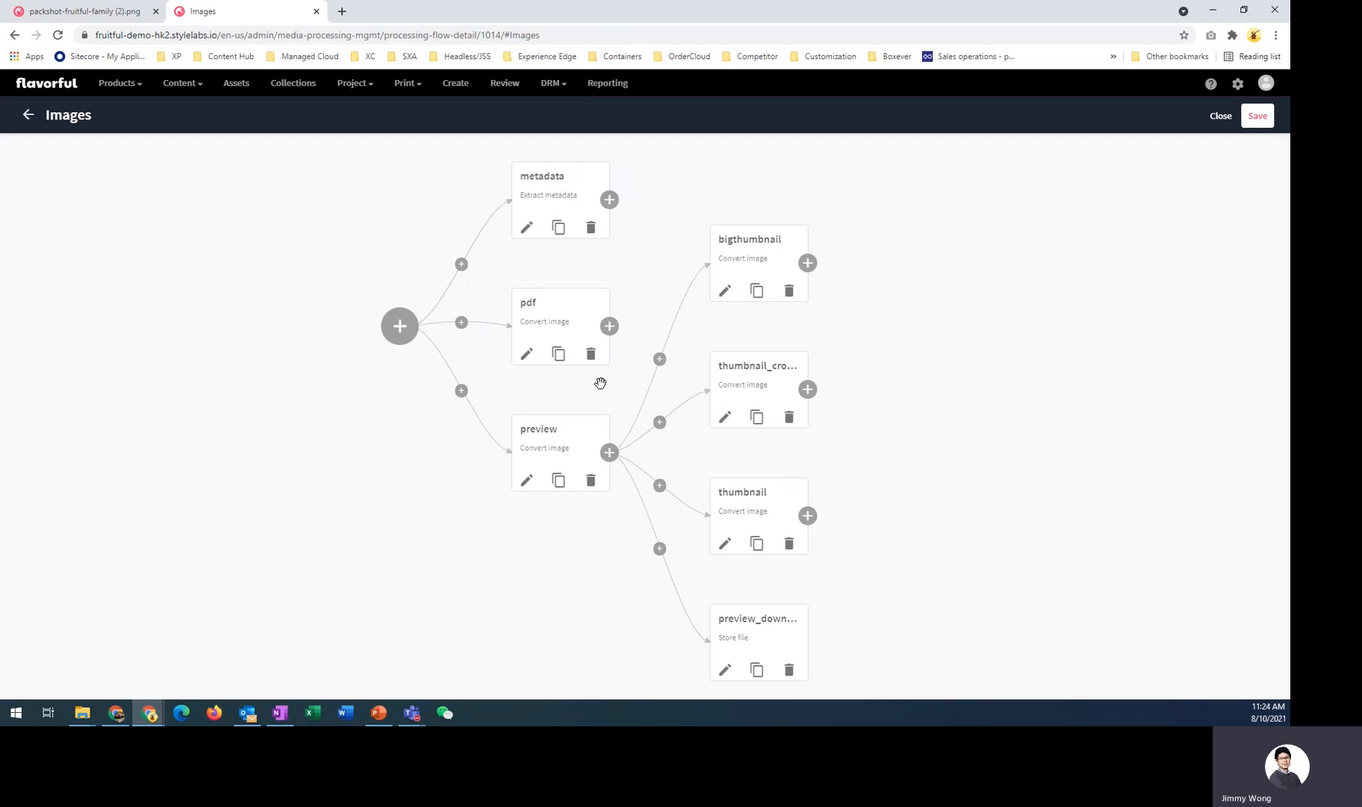
scroll(866, 408, down, 1)
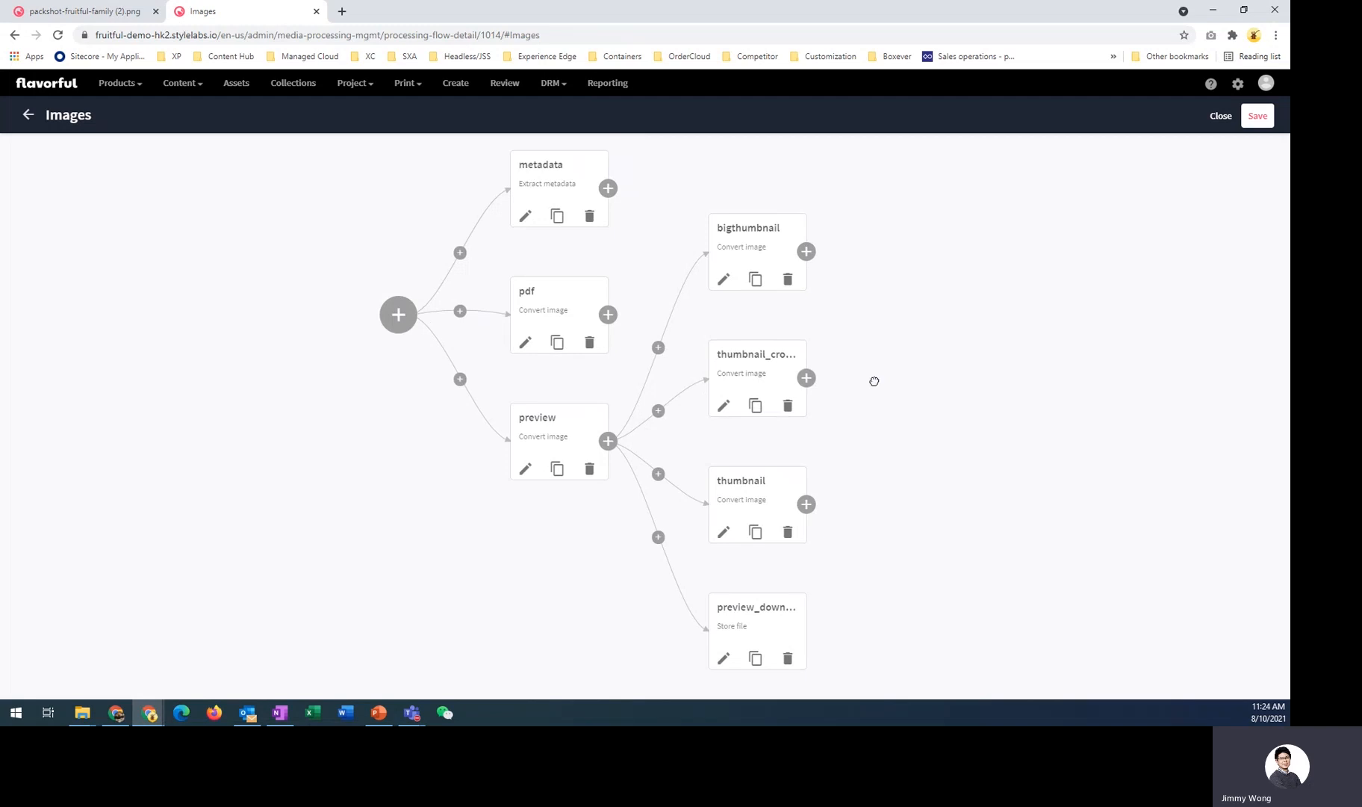
scroll(842, 539, up, 1)
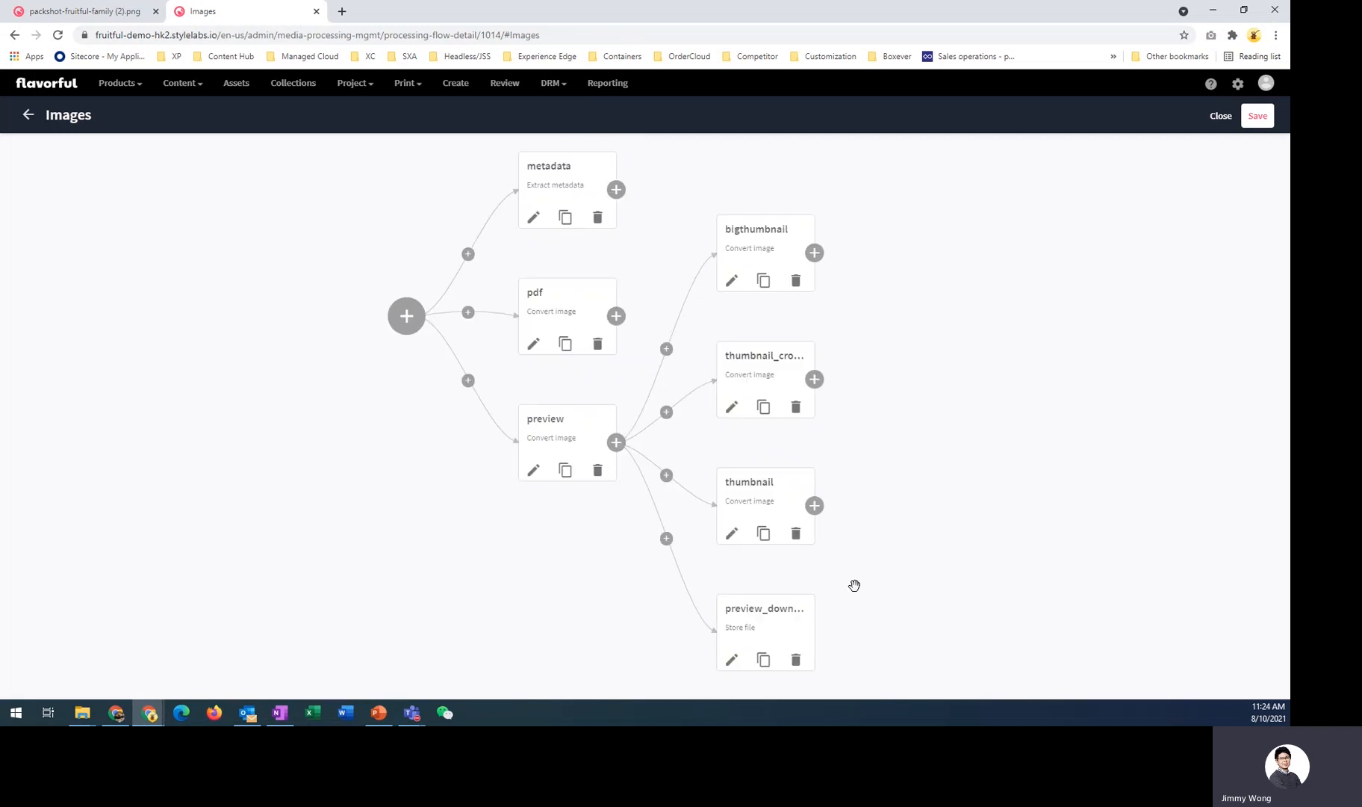
click(142, 4)
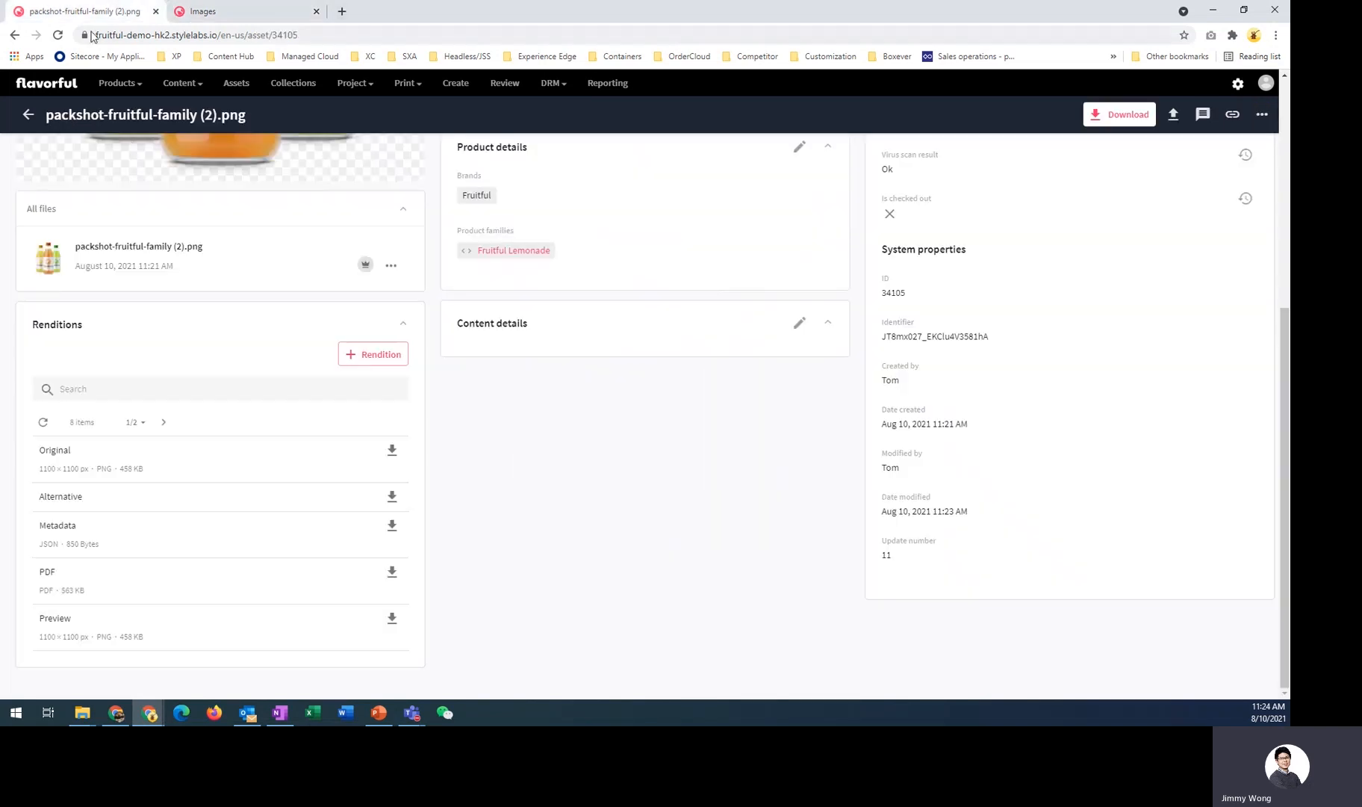
- Reload the asset's detail page and review its renditions and Image analysis description
click(59, 37)
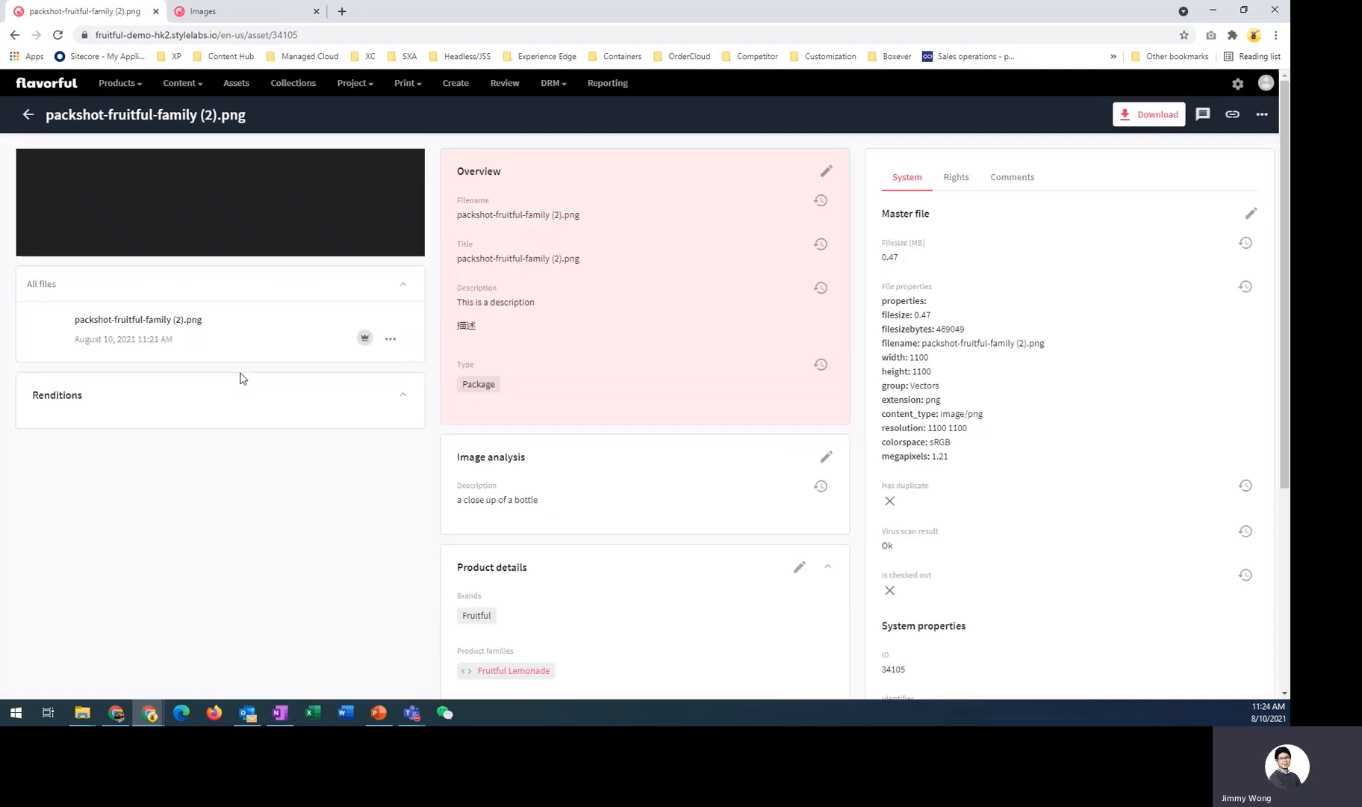
scroll(244, 381, down, 5)
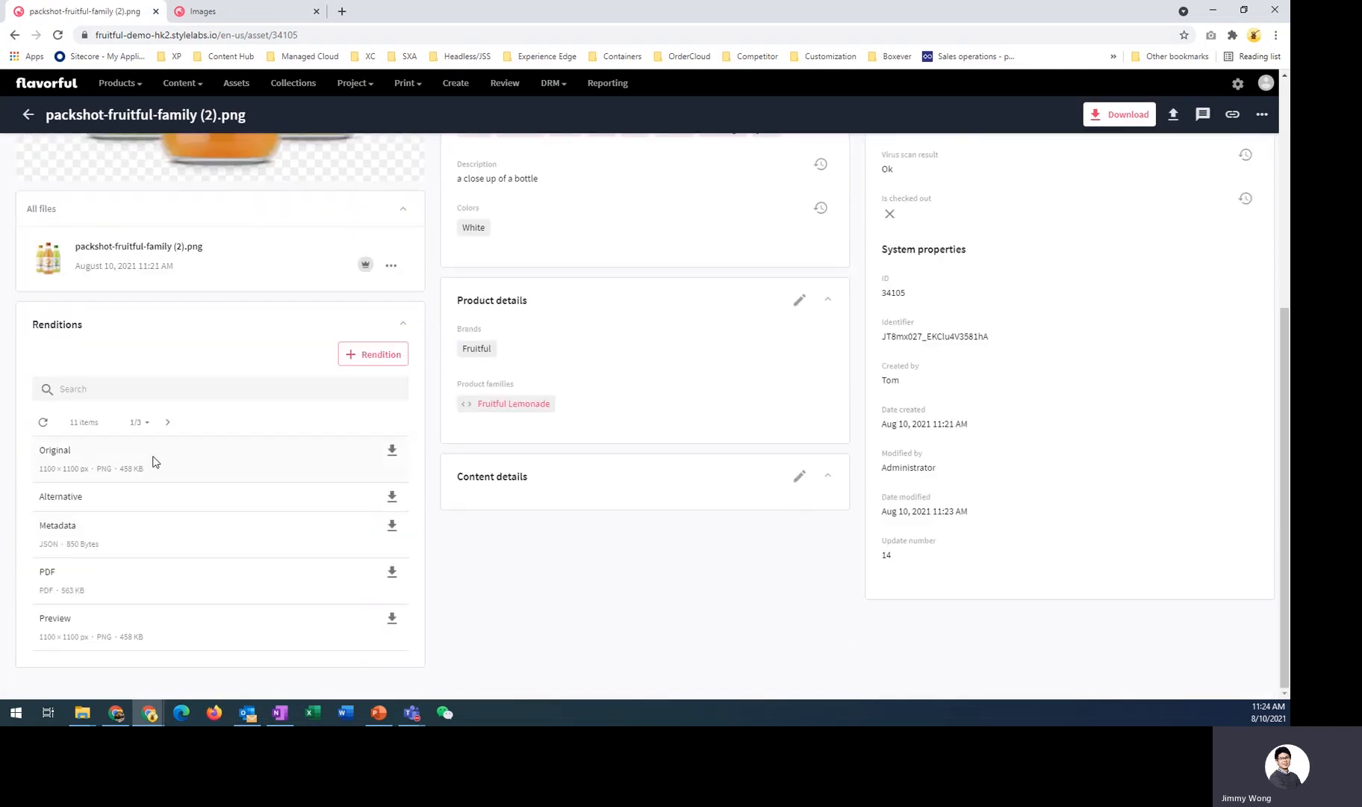
scroll(271, 462, up, 5)
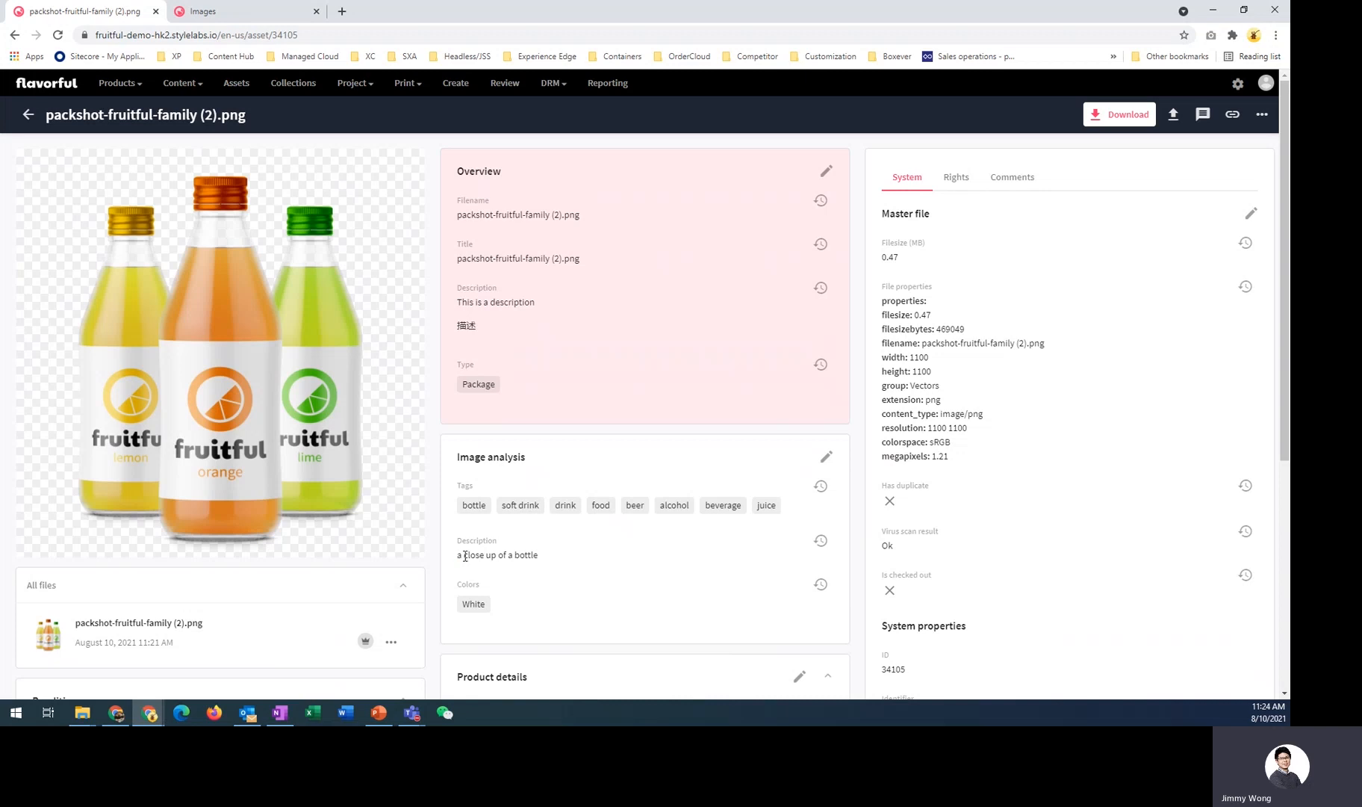
drag(457, 556, 543, 560)
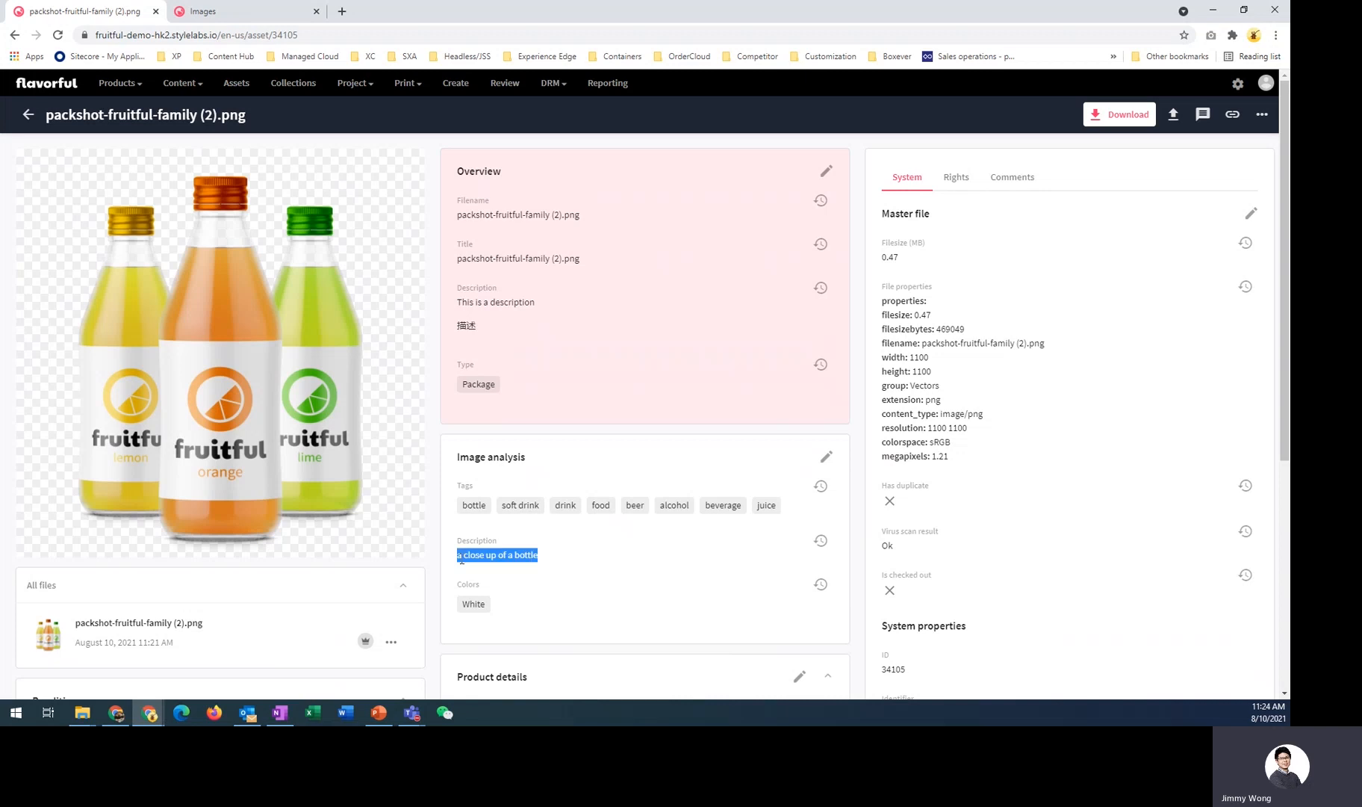
- Try to add the tag orange to the asset's Image analysis tags and save
click(827, 457)
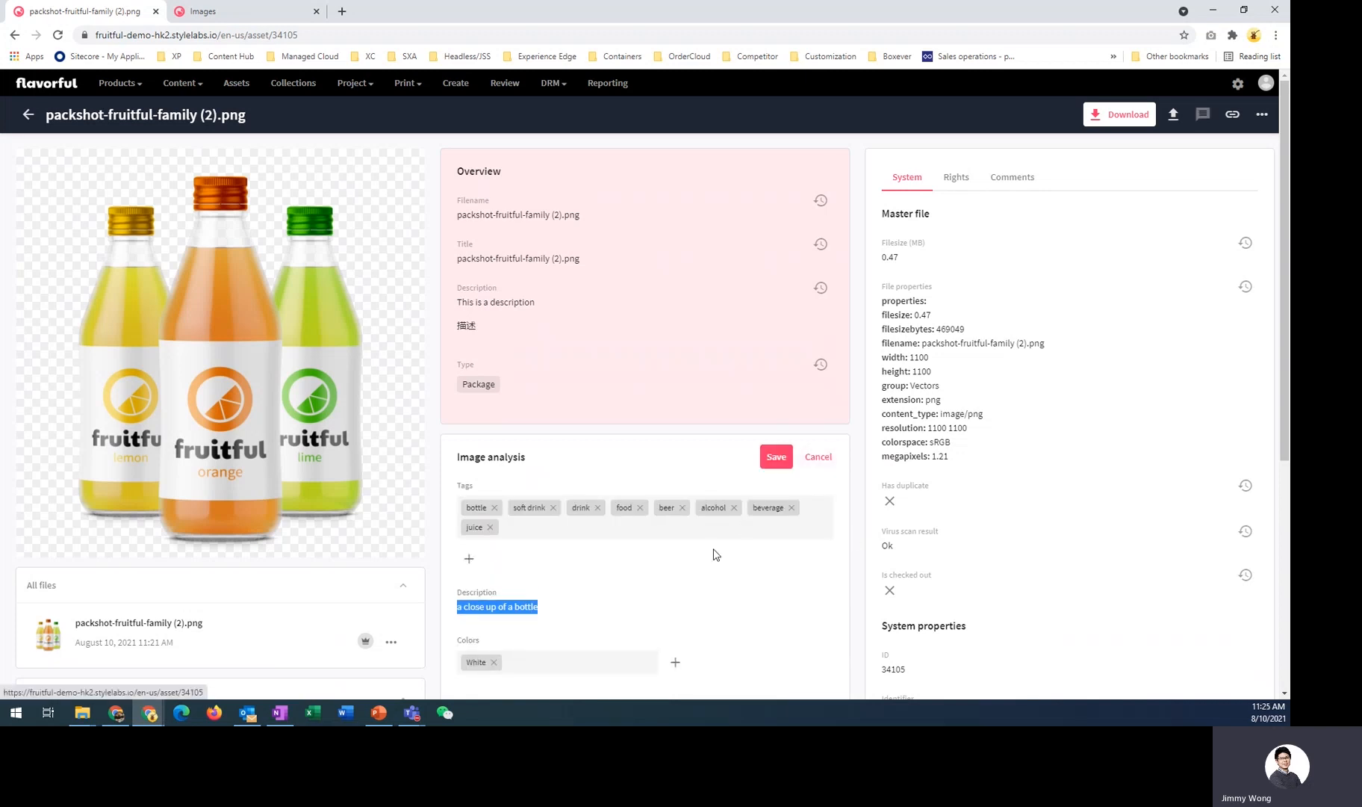
click(672, 537)
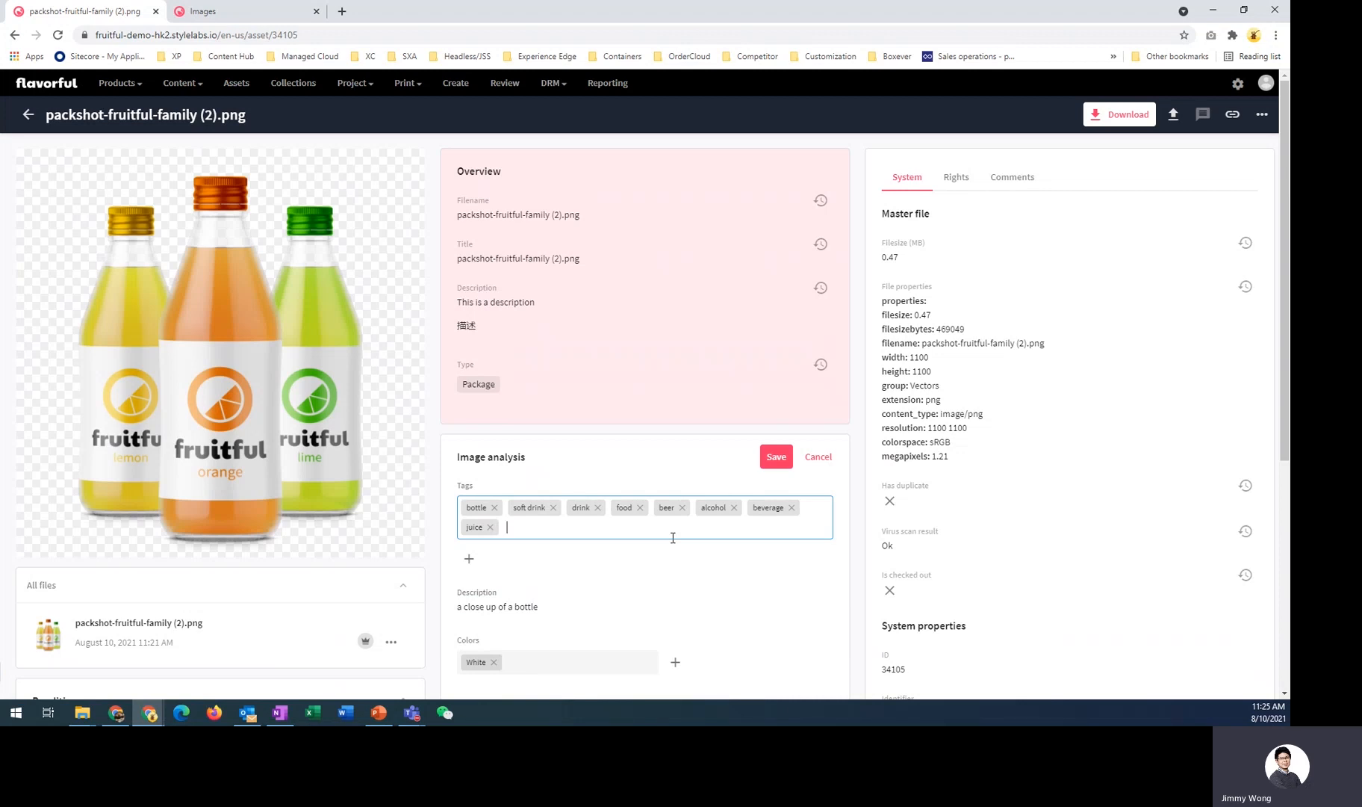
text(orange)
click(776, 456)
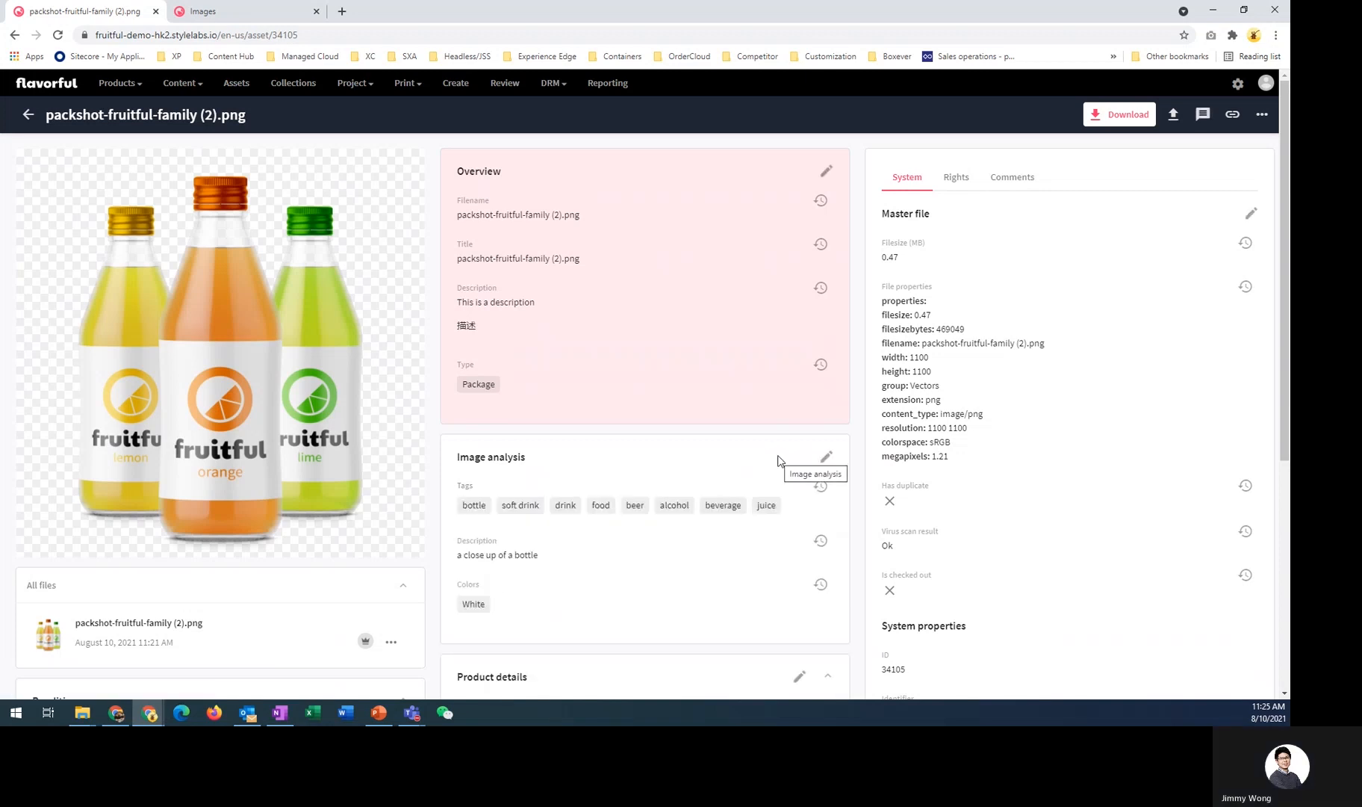
- Add the tag orange to the asset's Image analysis tags from the suggestions and save the section
click(826, 456)
click(576, 527)
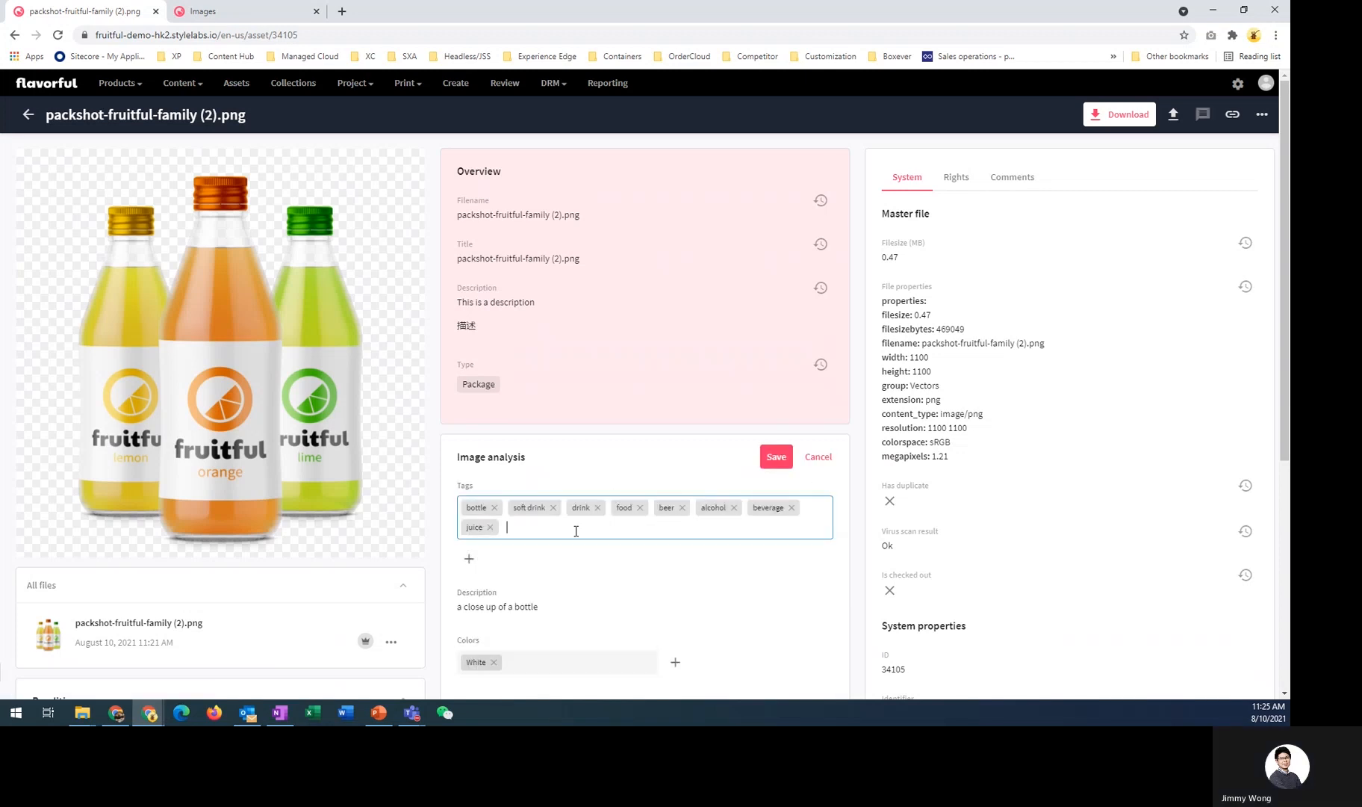
text(orange)
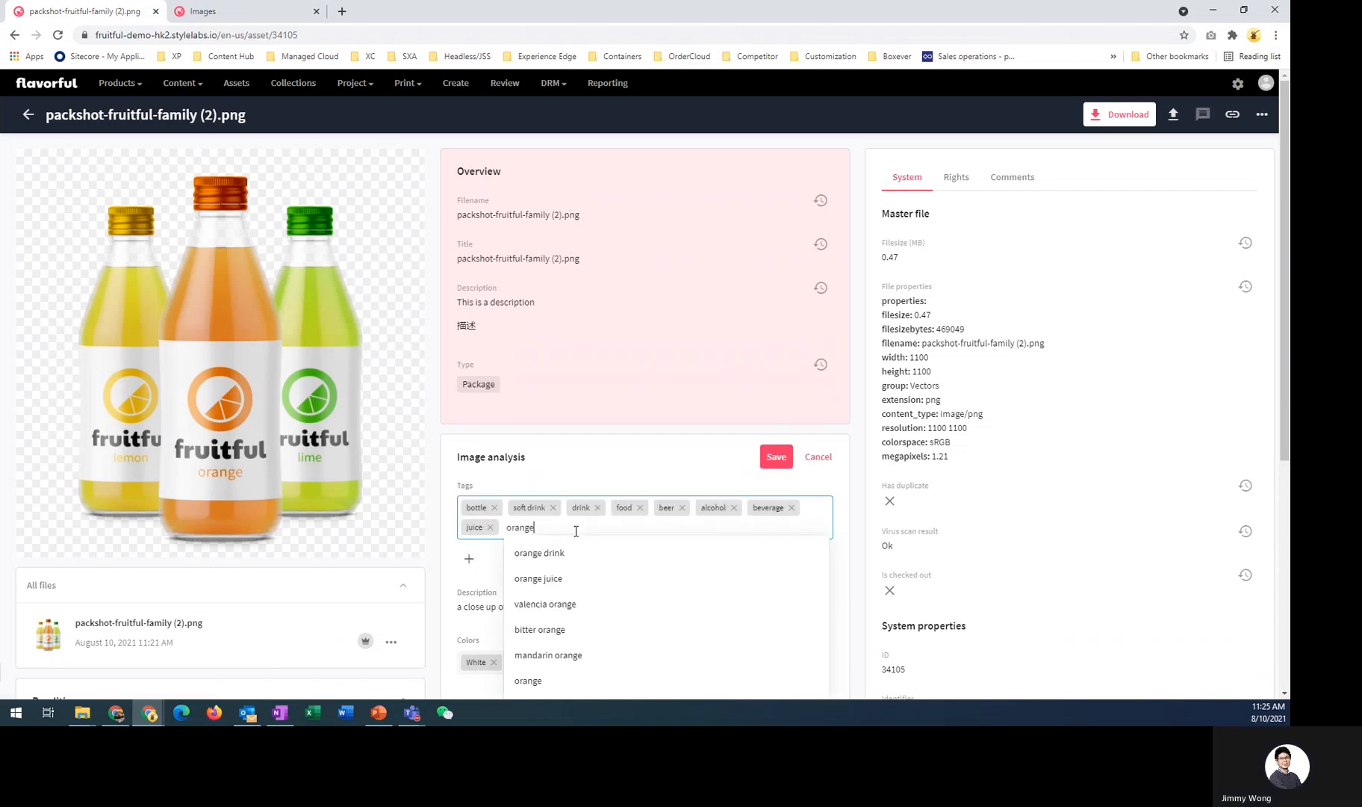
scroll(572, 551, down, 1)
click(557, 617)
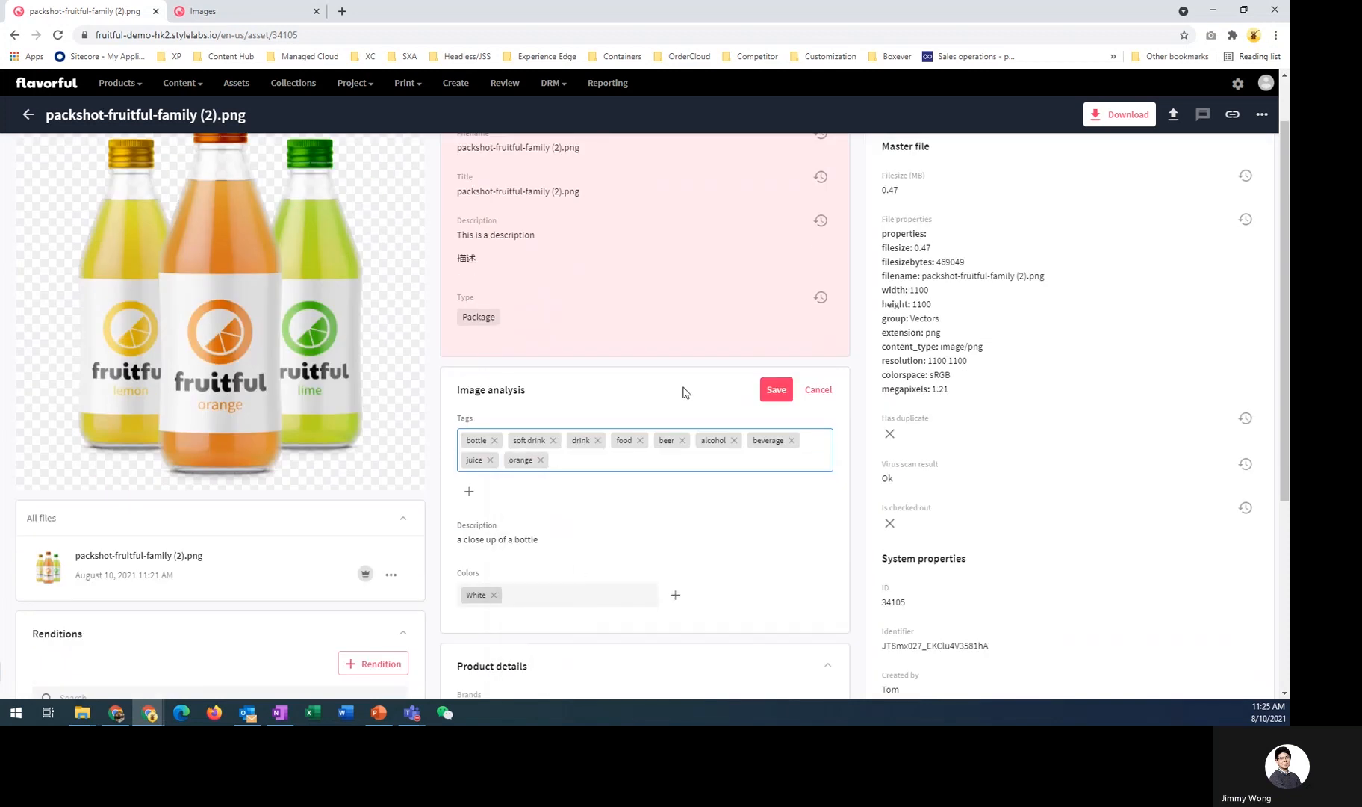
click(787, 399)
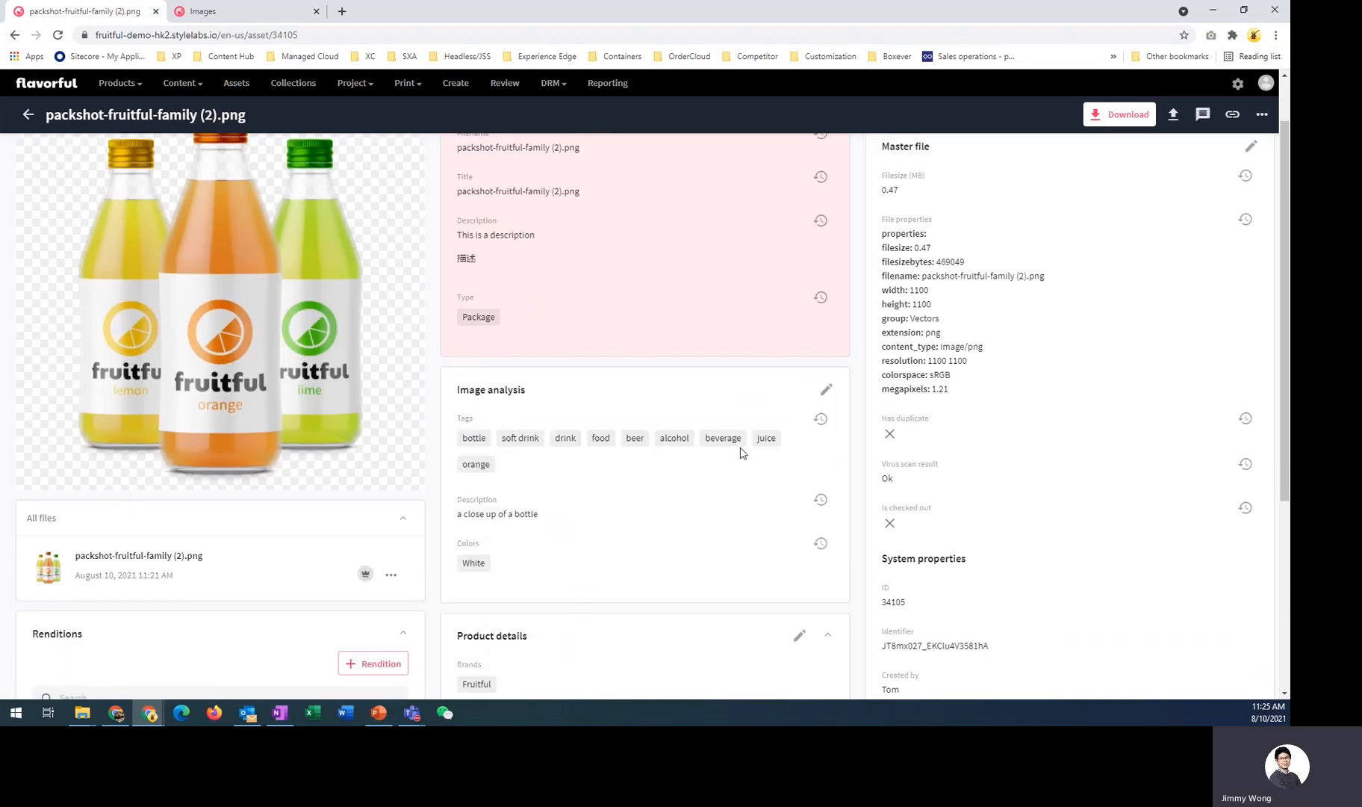
- Return to the Create page and submit the uploaded asset for approval
scroll(752, 425, up, 1)
click(27, 118)
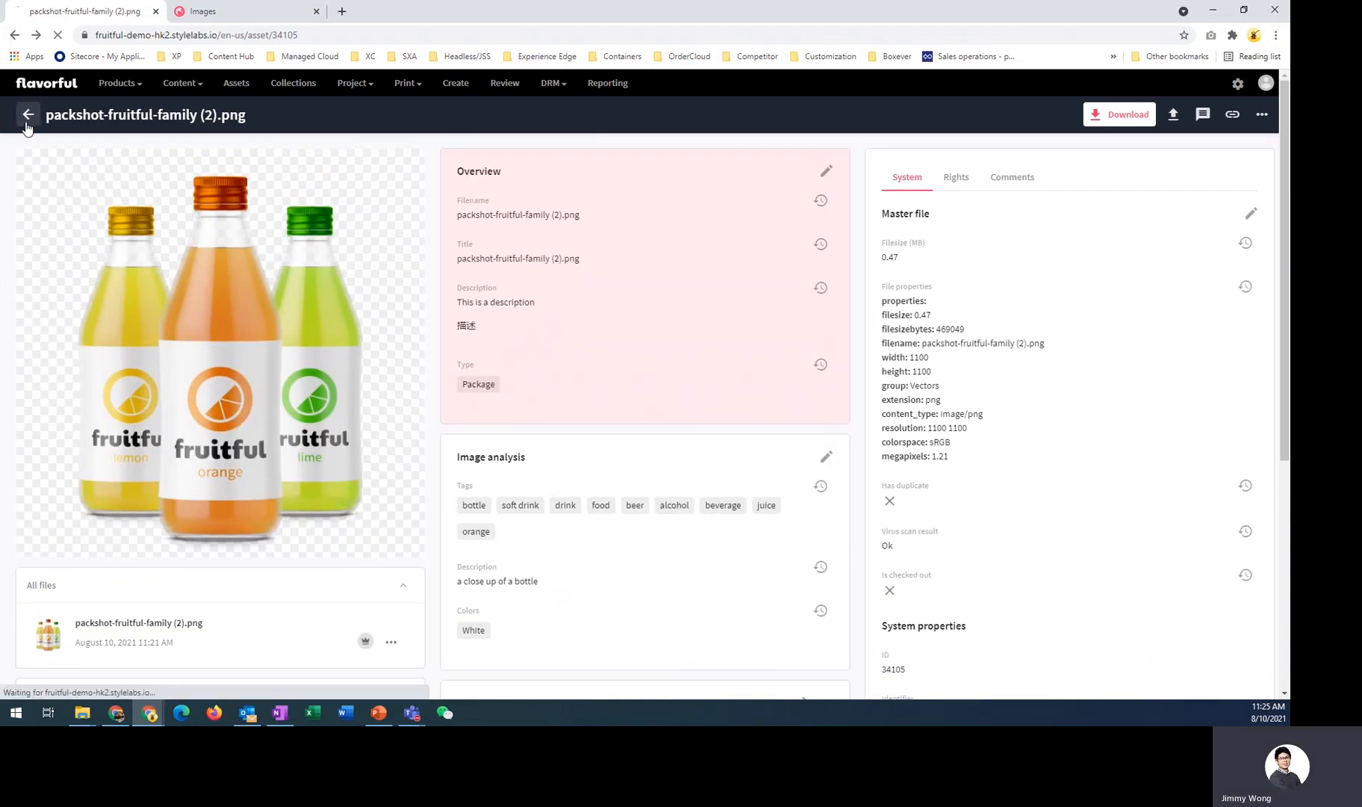
click(454, 83)
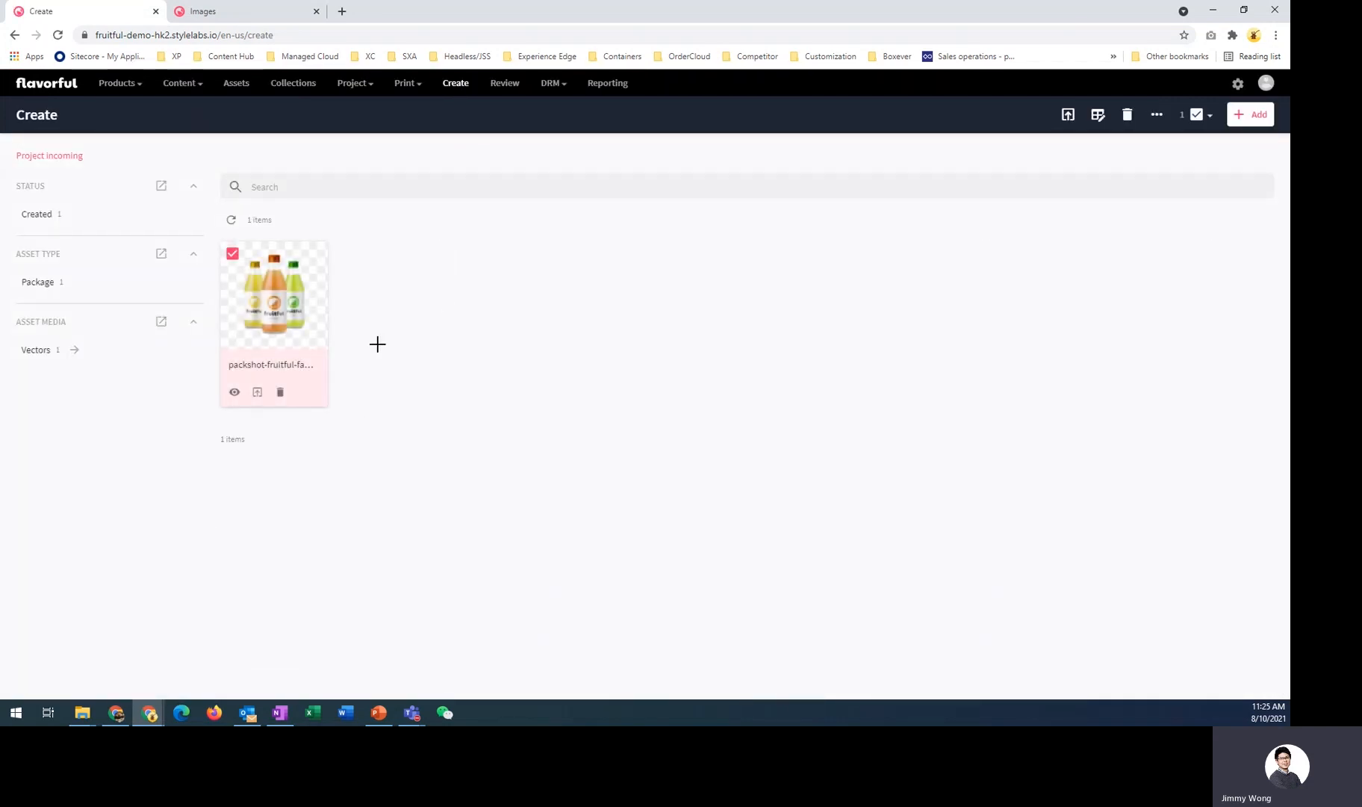
click(257, 396)
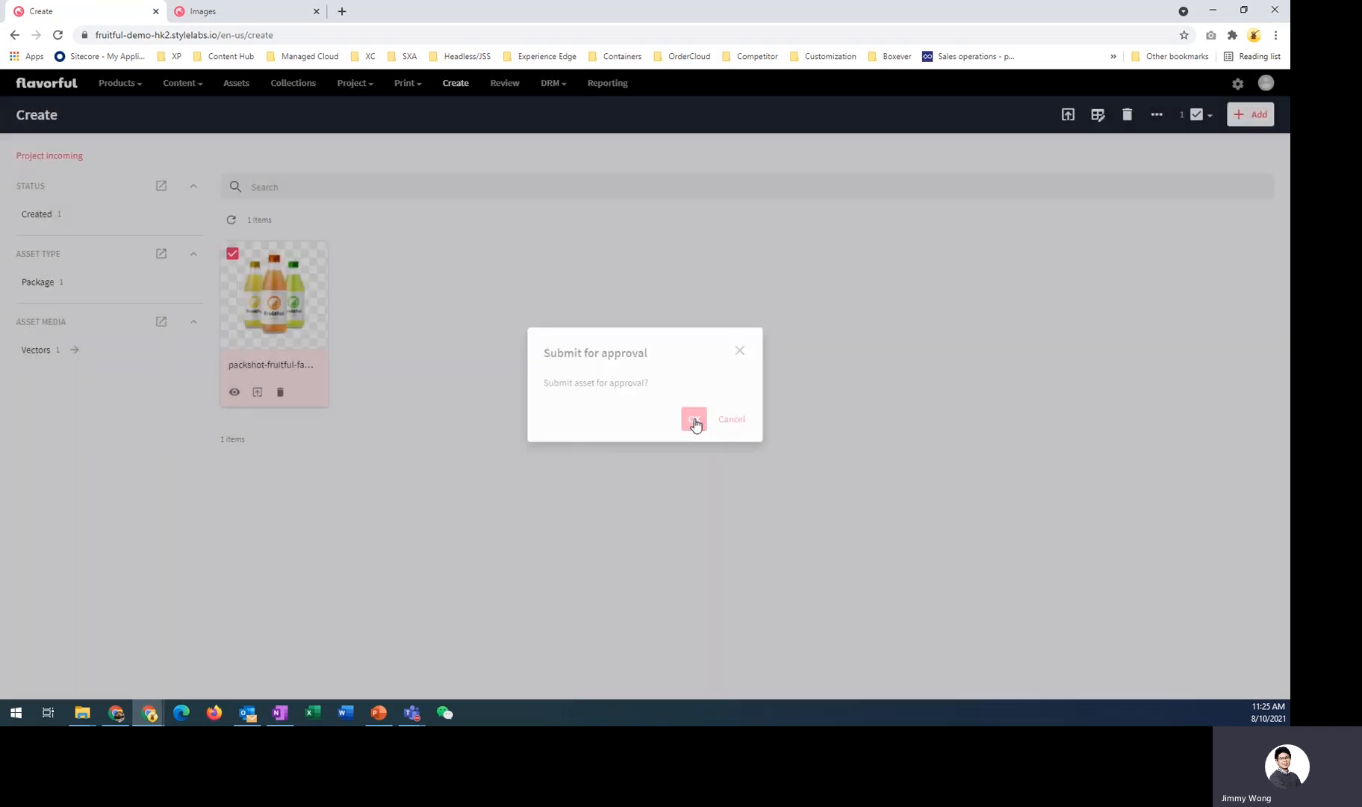
click(694, 421)
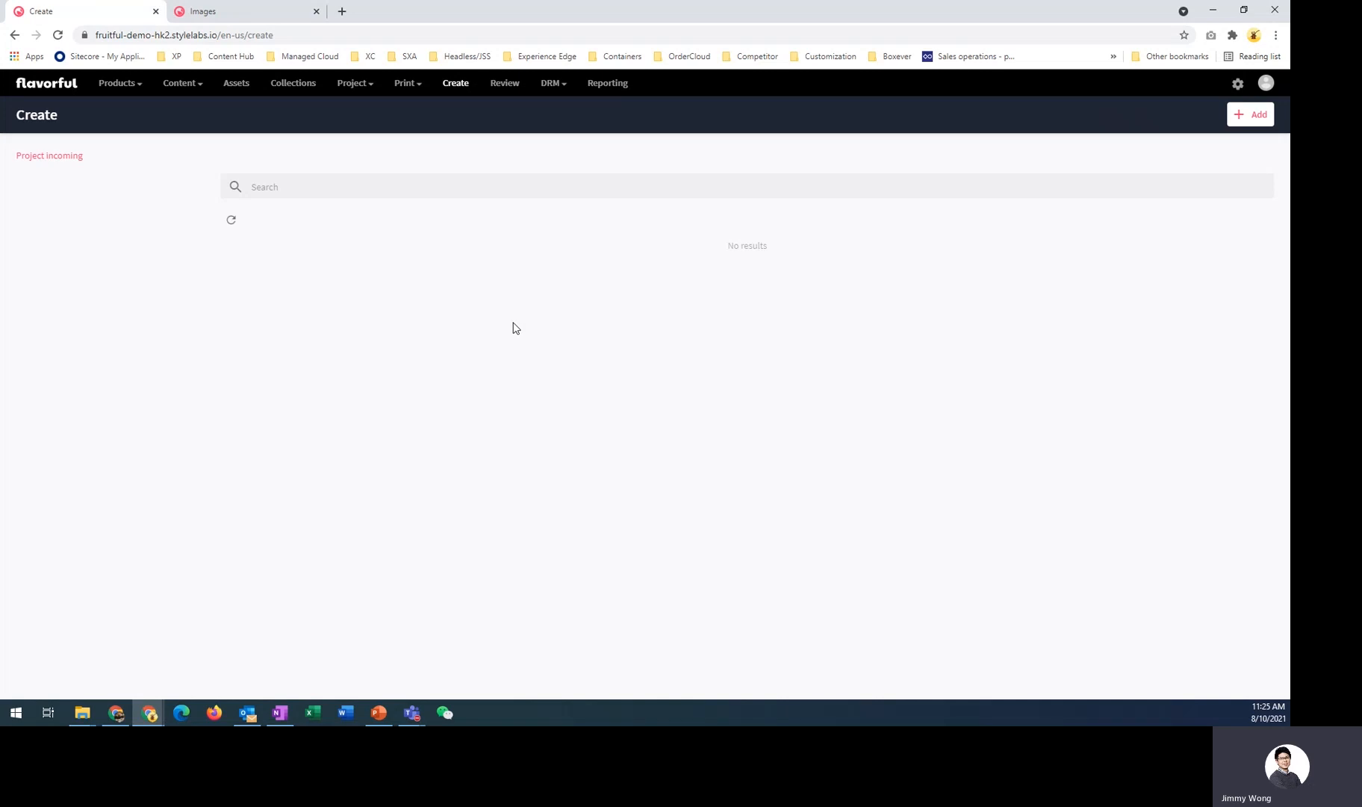
- Open the Review page and approve the submitted asset
click(501, 96)
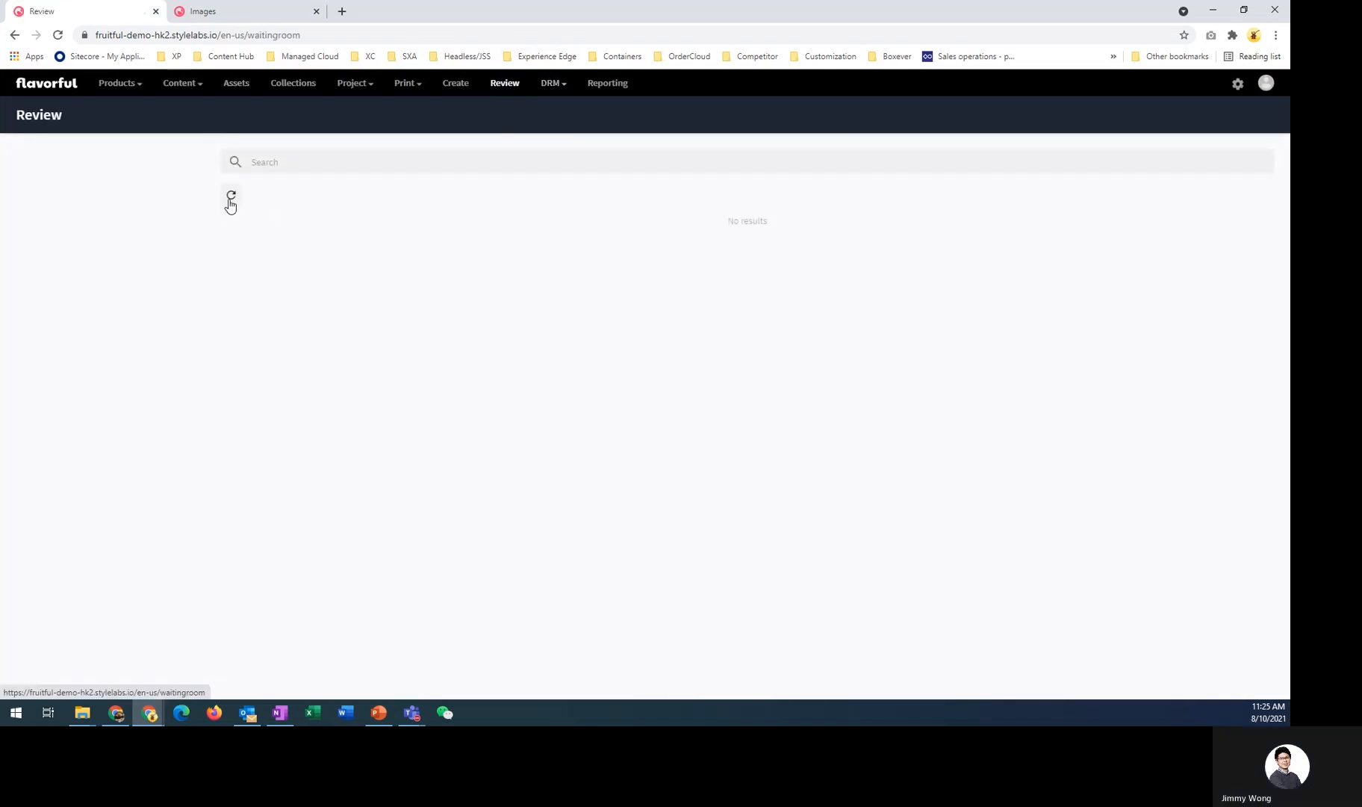
click(507, 83)
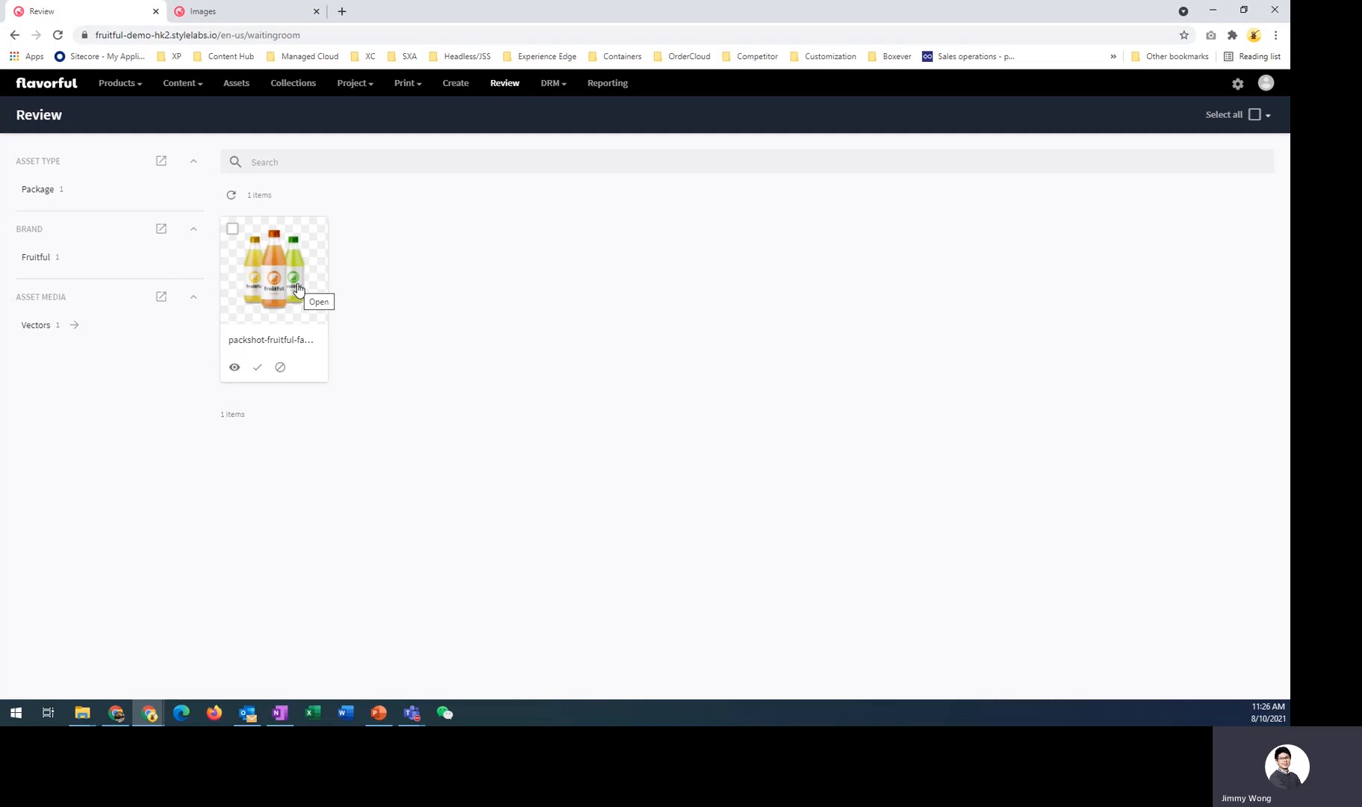
click(258, 367)
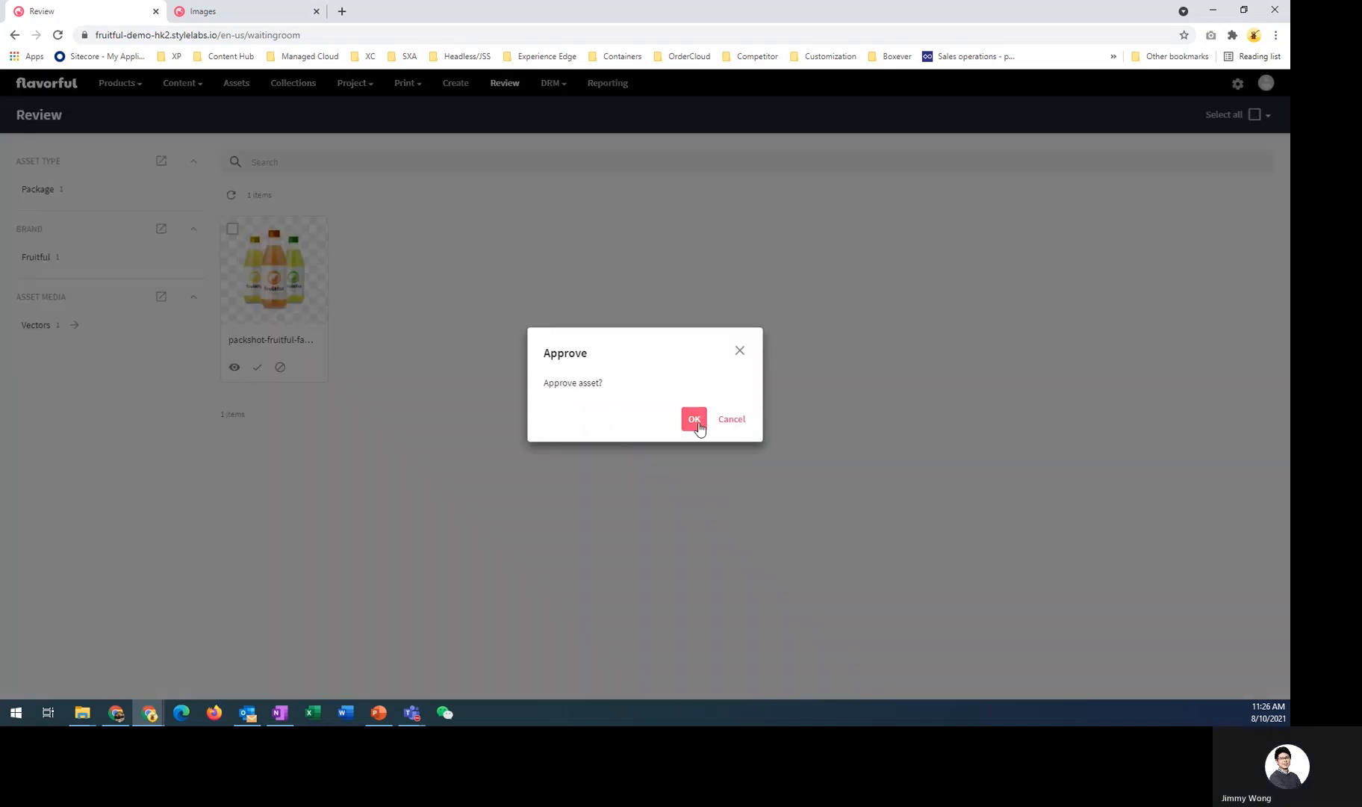
click(696, 420)
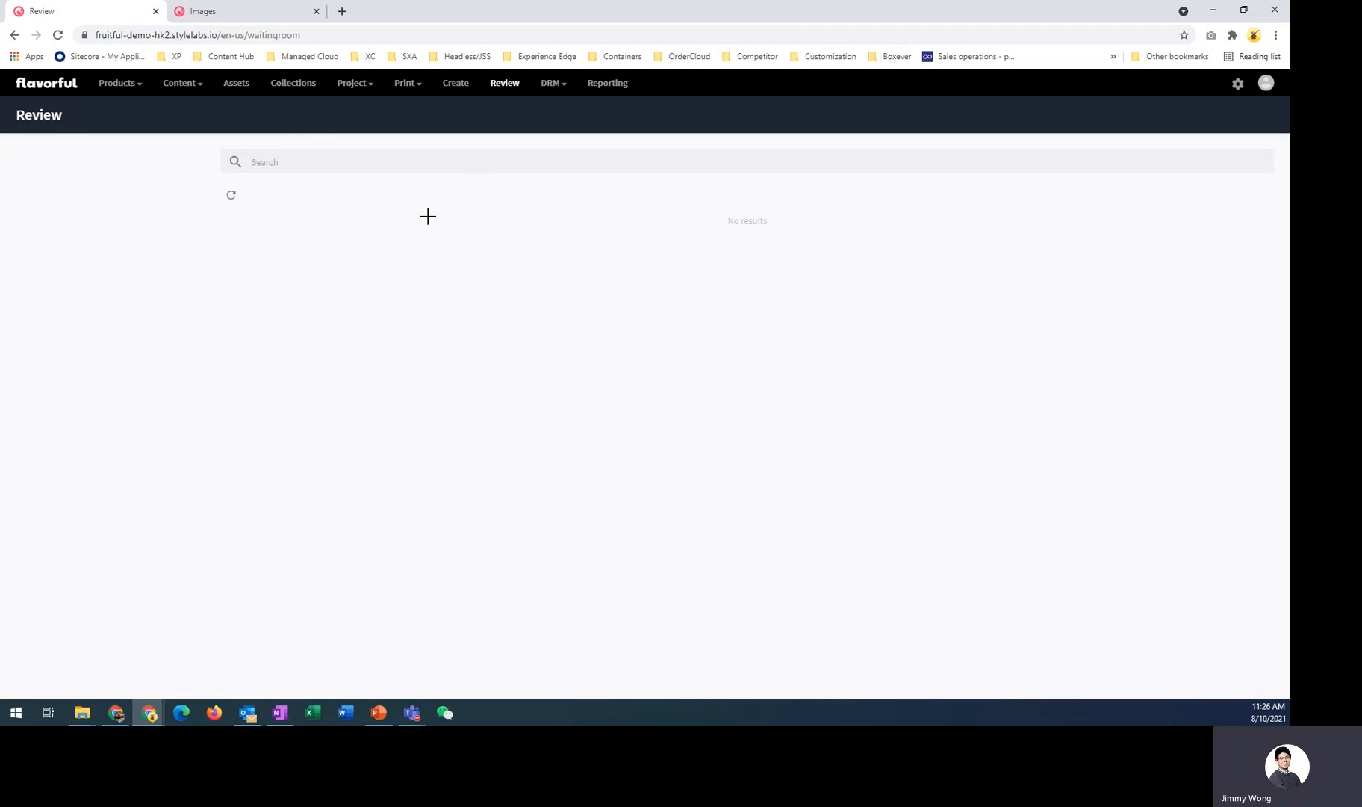
- Open the approved asset from the Assets page
click(243, 89)
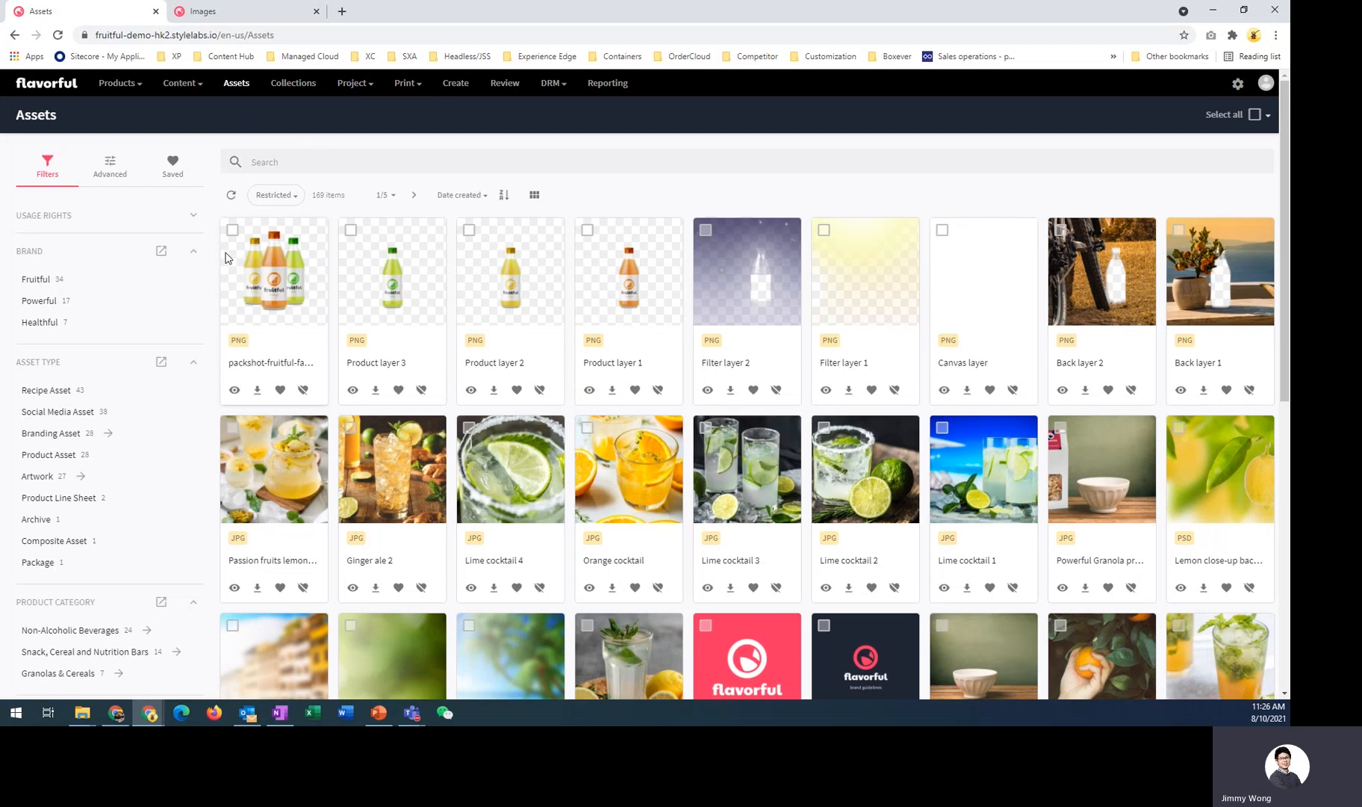
click(269, 293)
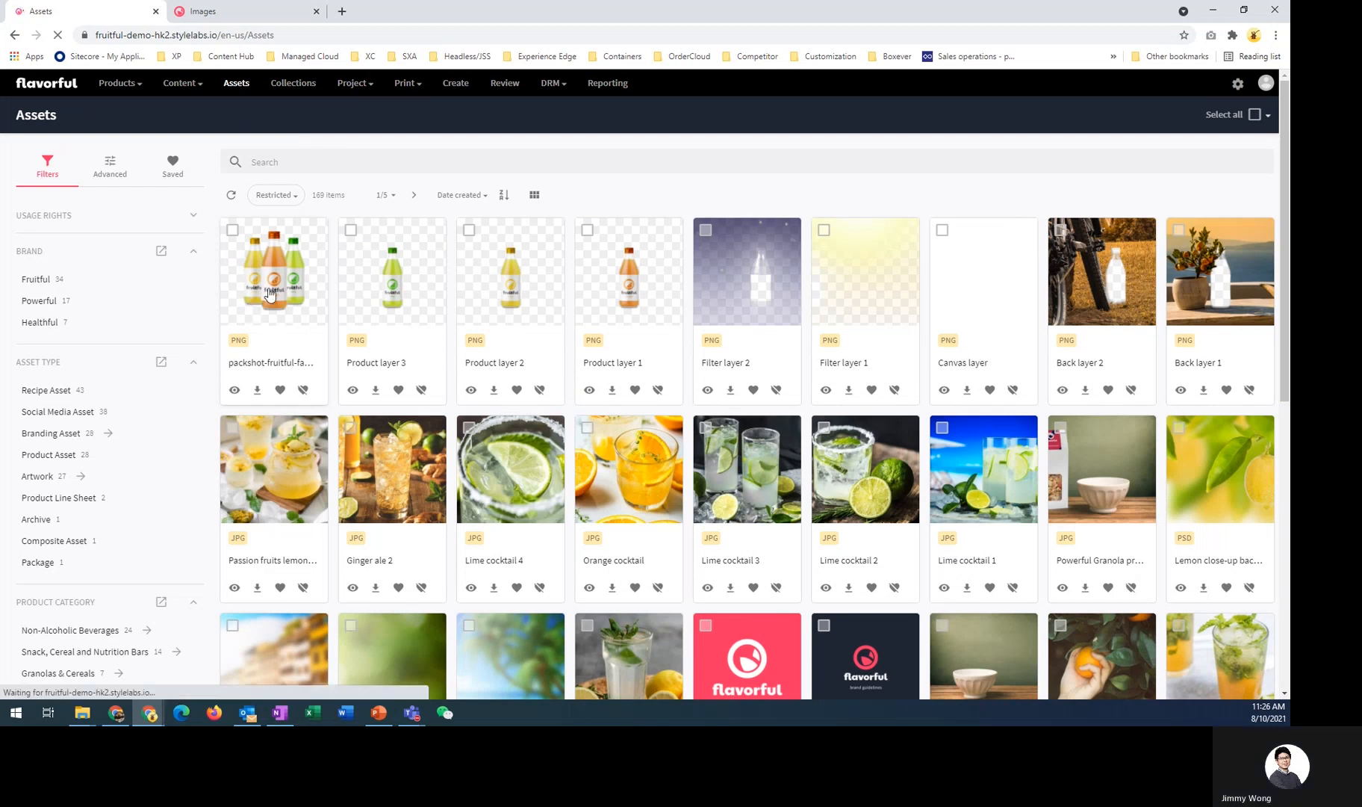
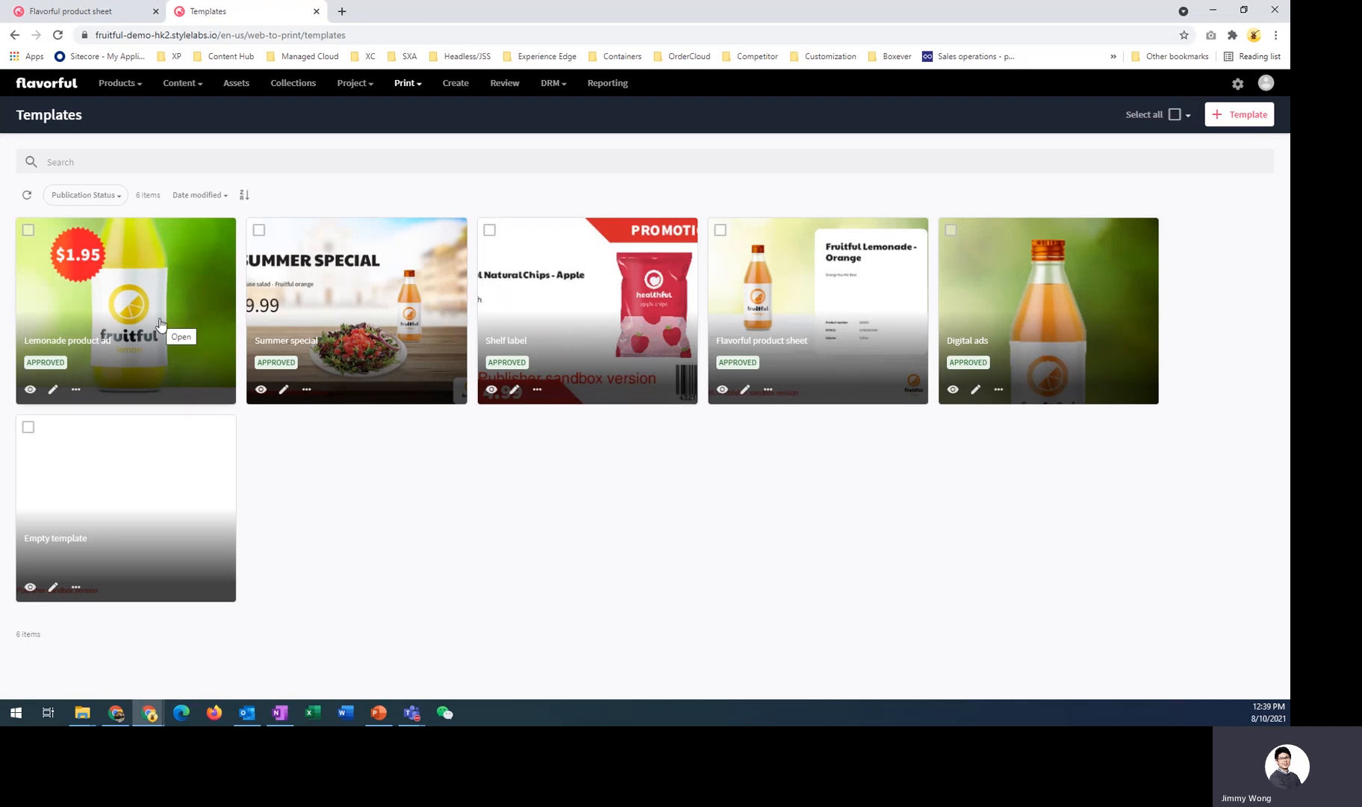
- Open the Lemonade product ad template in the editor and add a new variable to its variable list
click(54, 390)
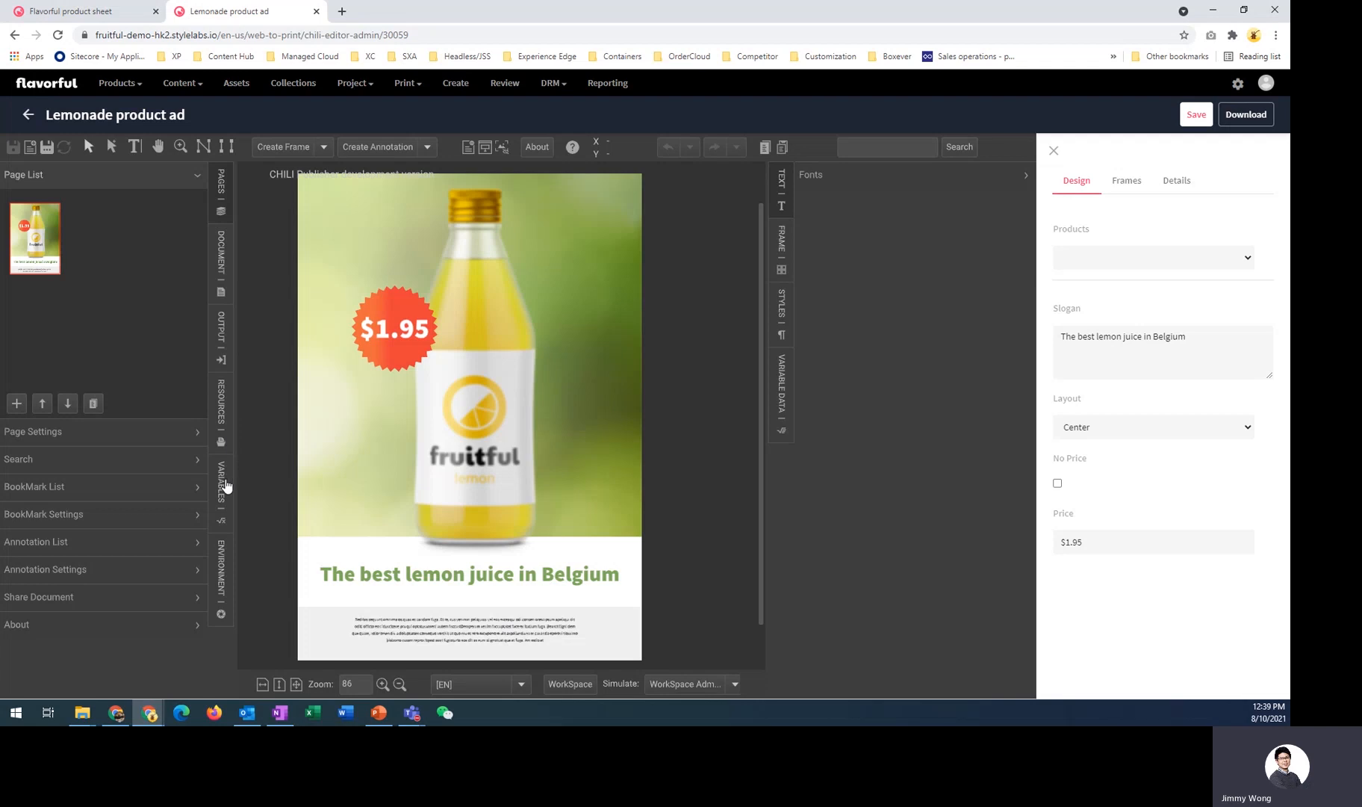
click(226, 486)
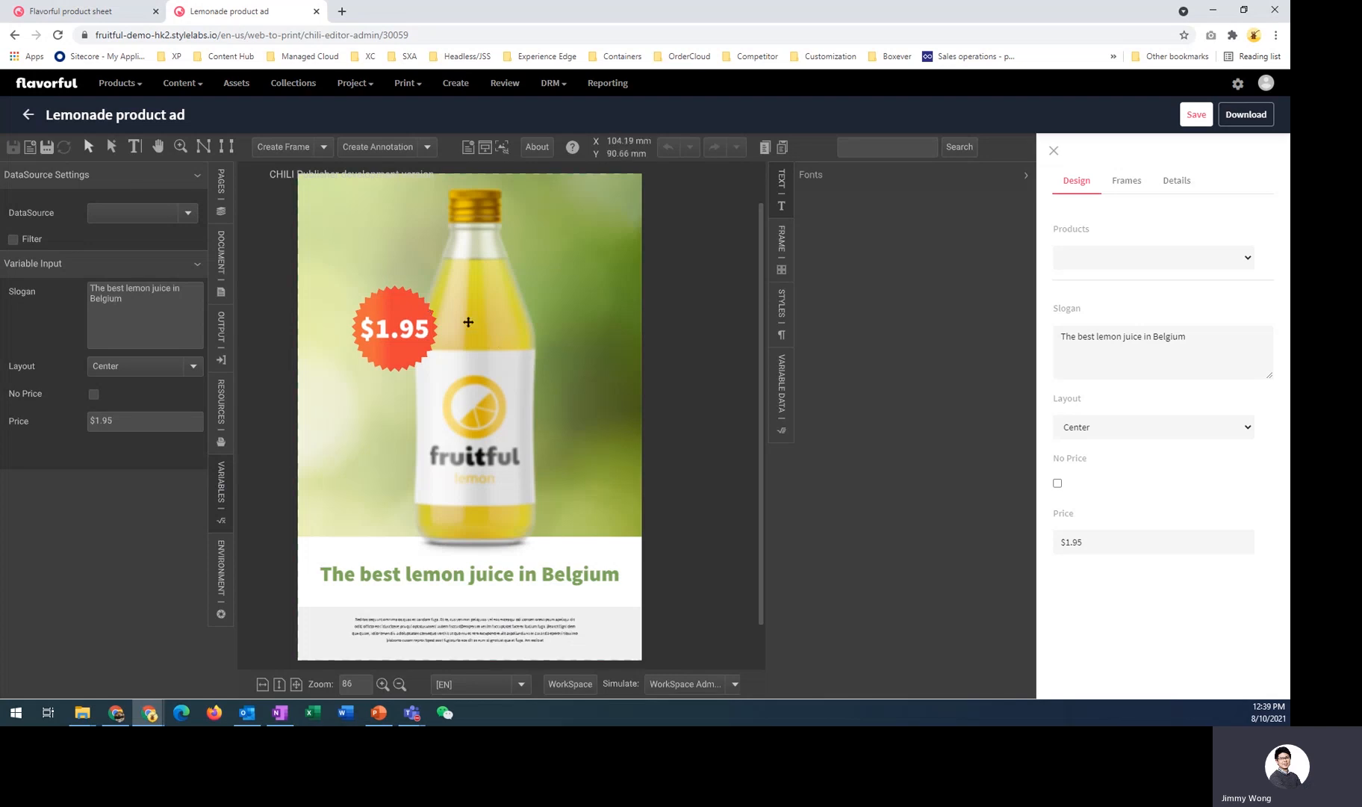
click(784, 386)
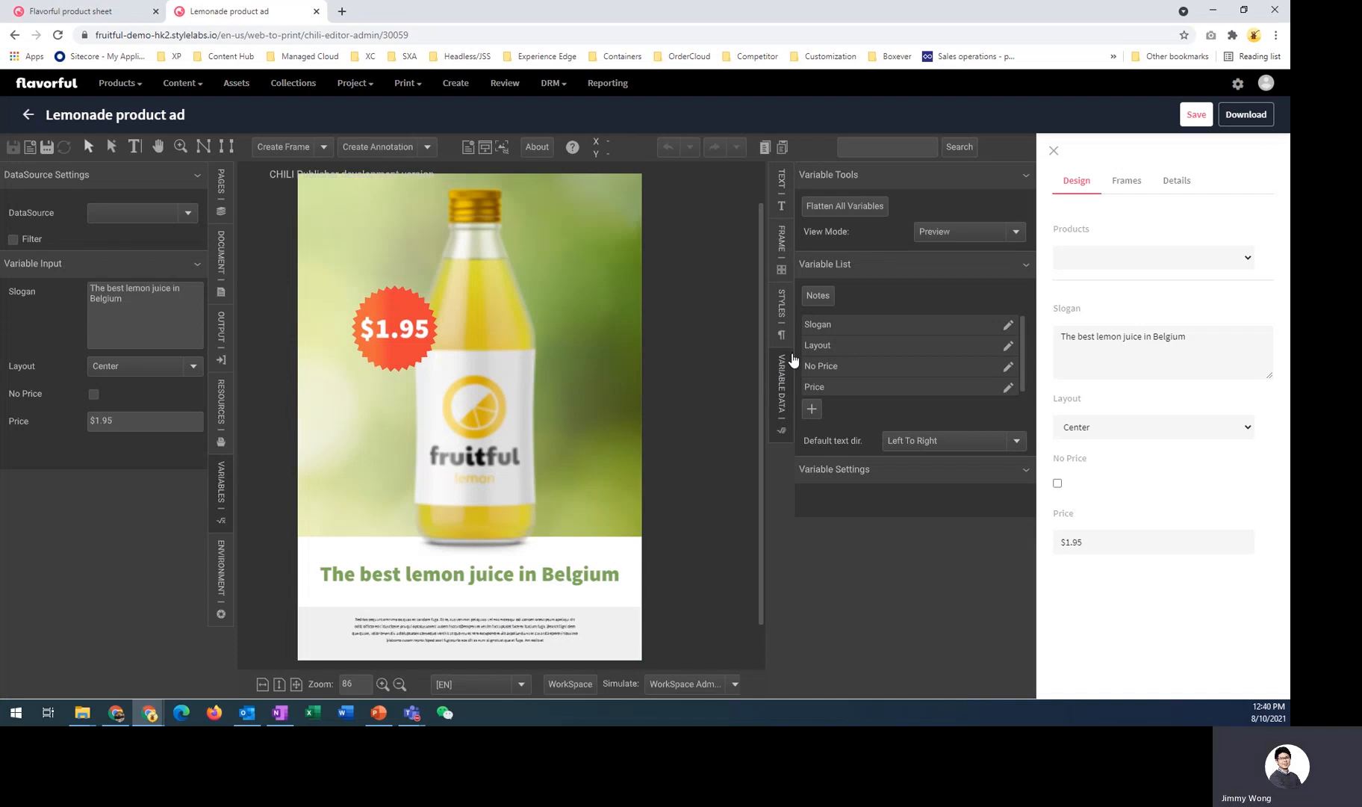
click(812, 411)
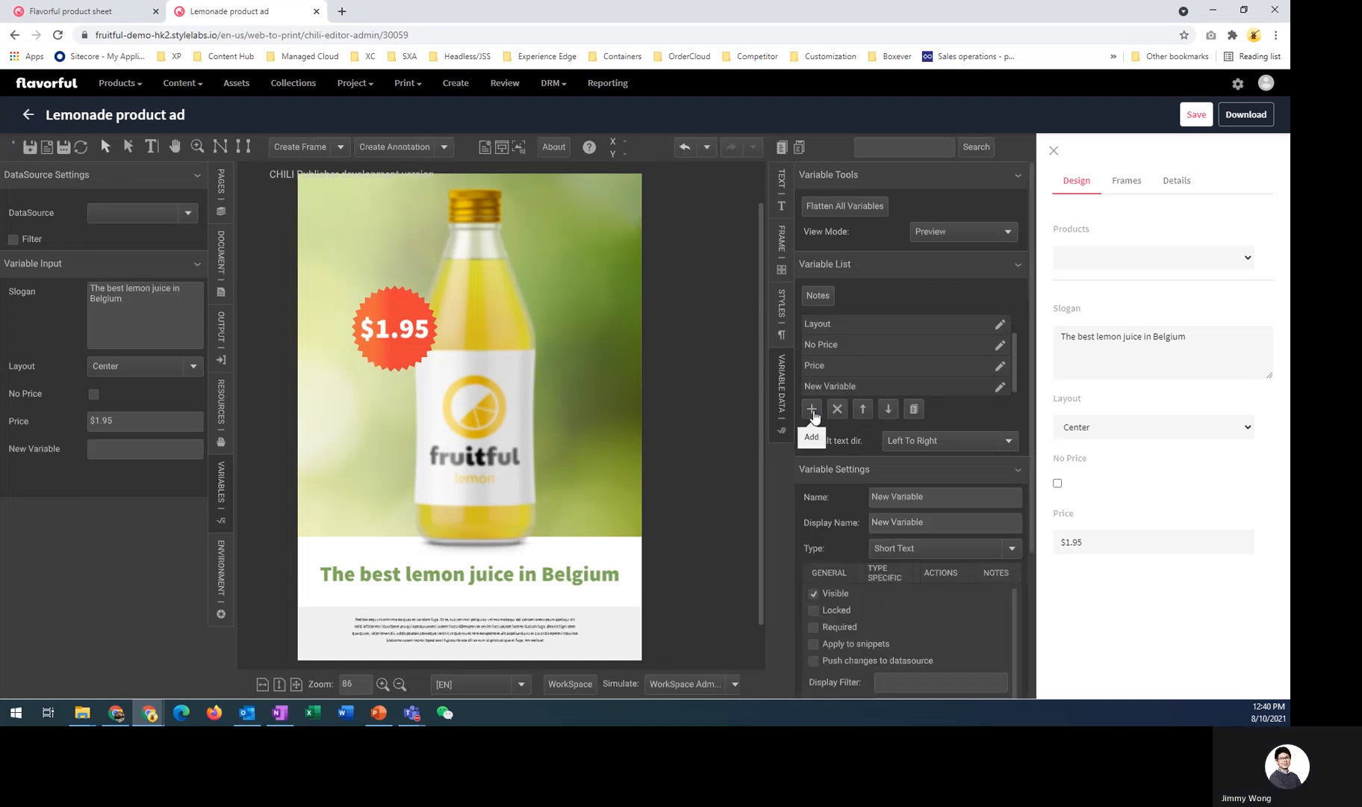
- Name the new variable New image and set its type to Image, then close its settings
click(999, 387)
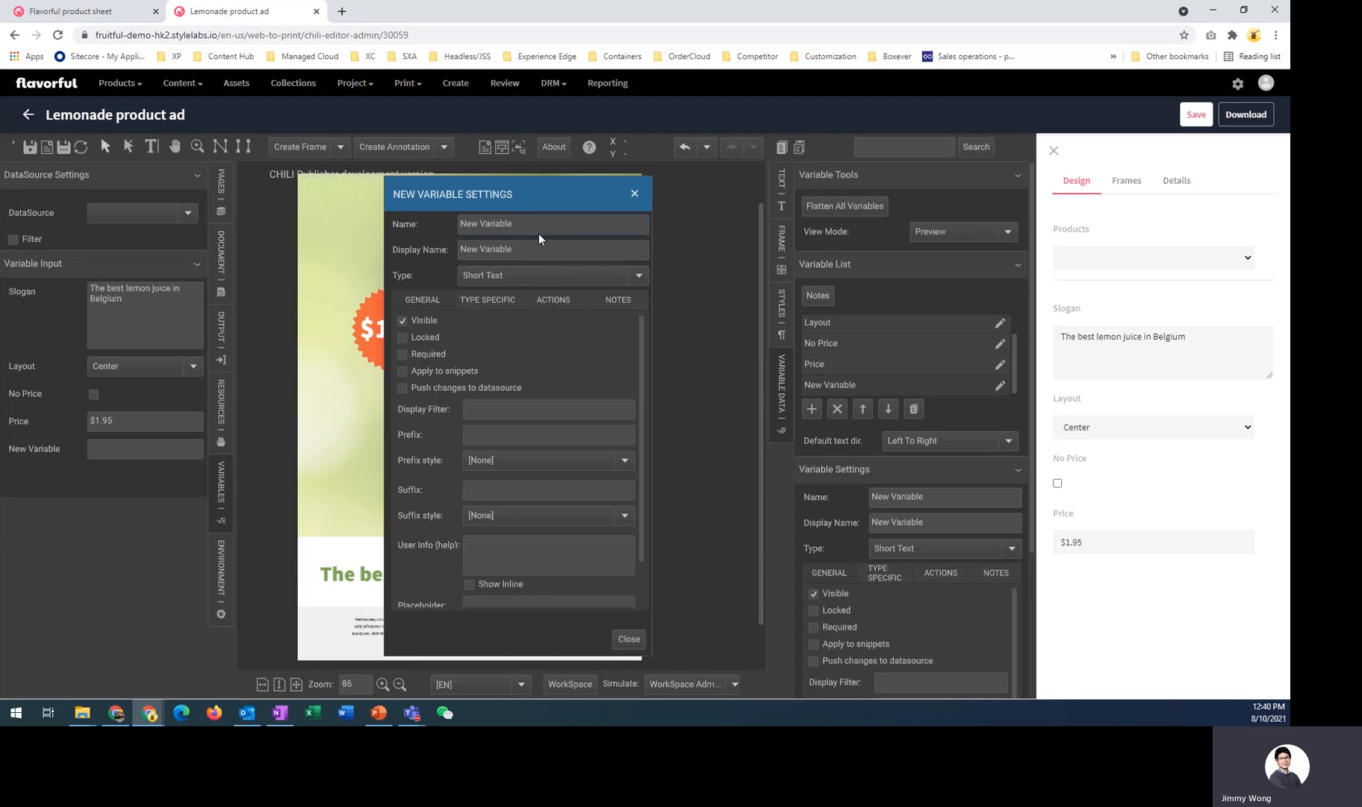
key(ctrl+a)
text(New)
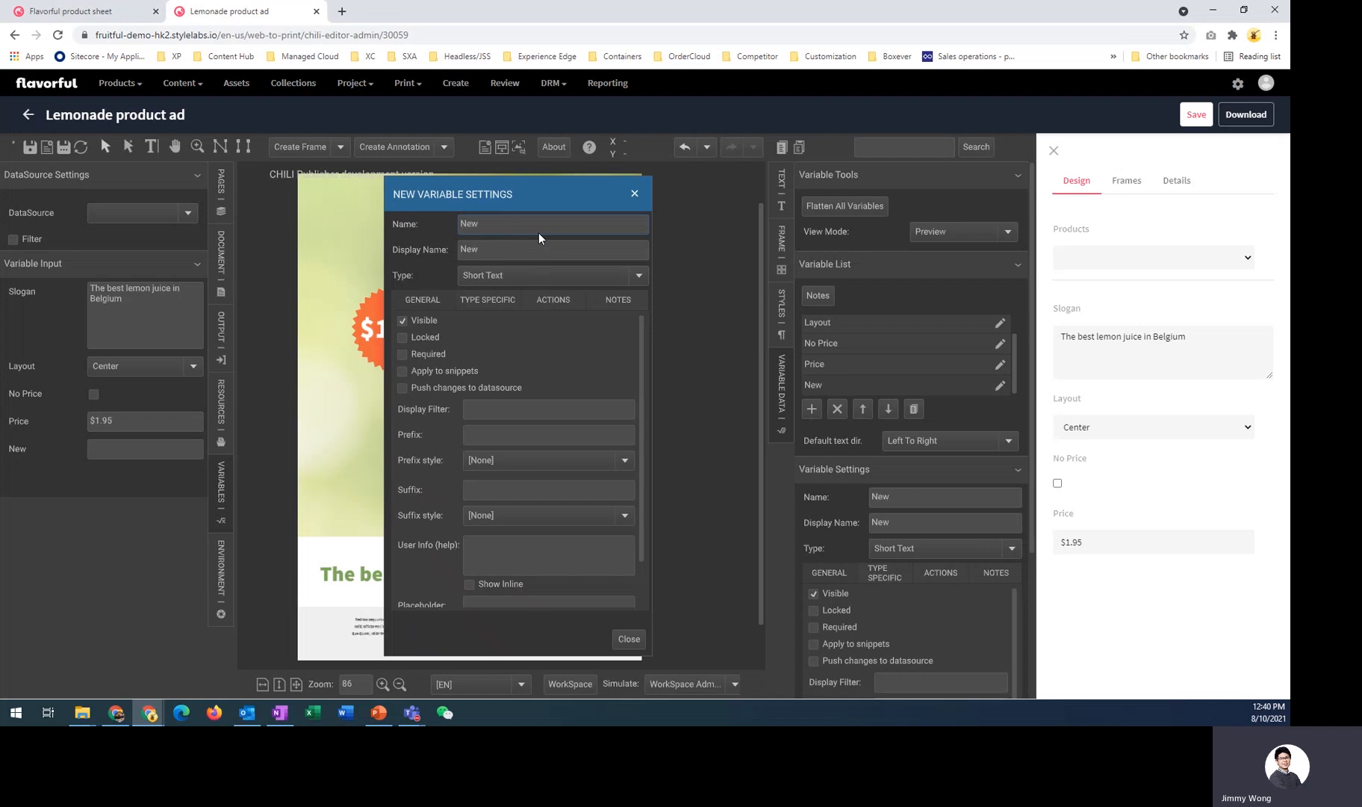
text( image)
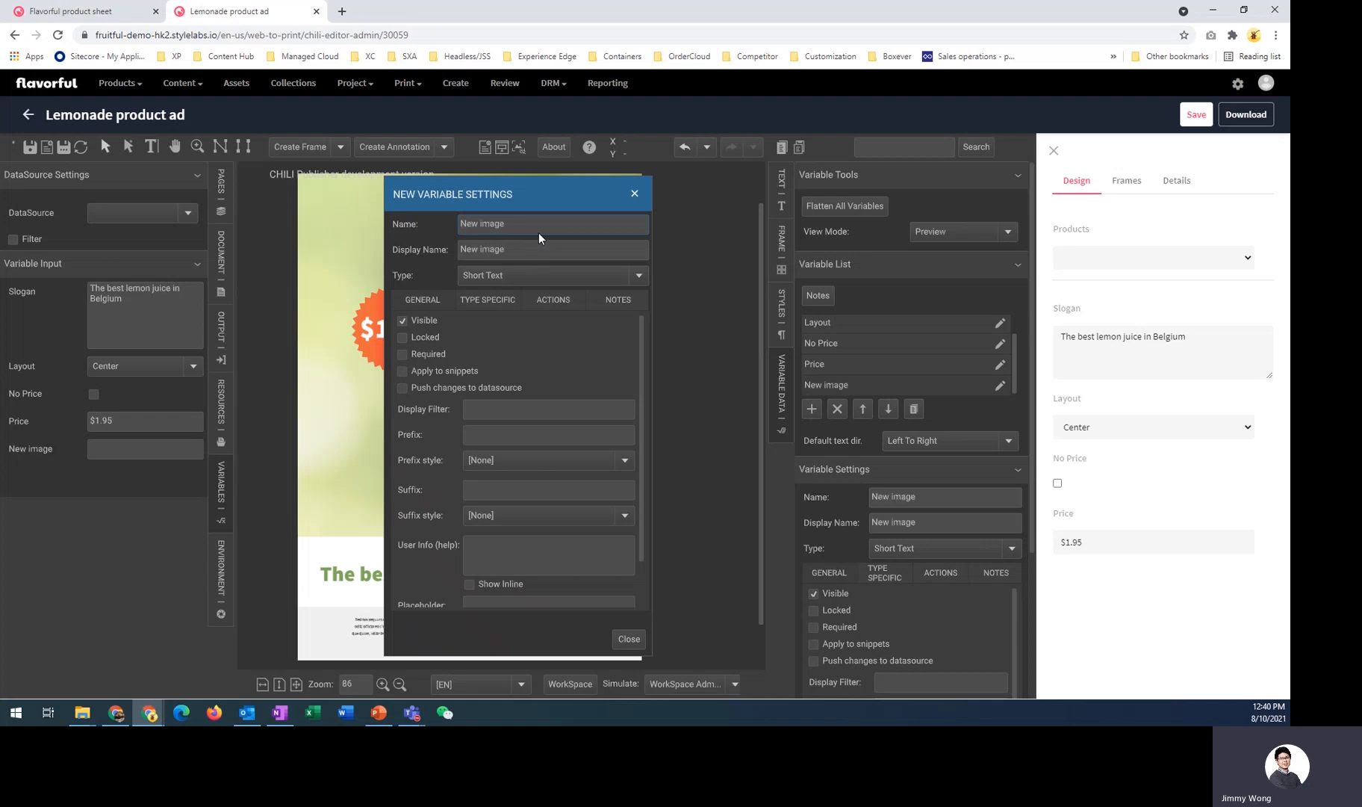
click(638, 276)
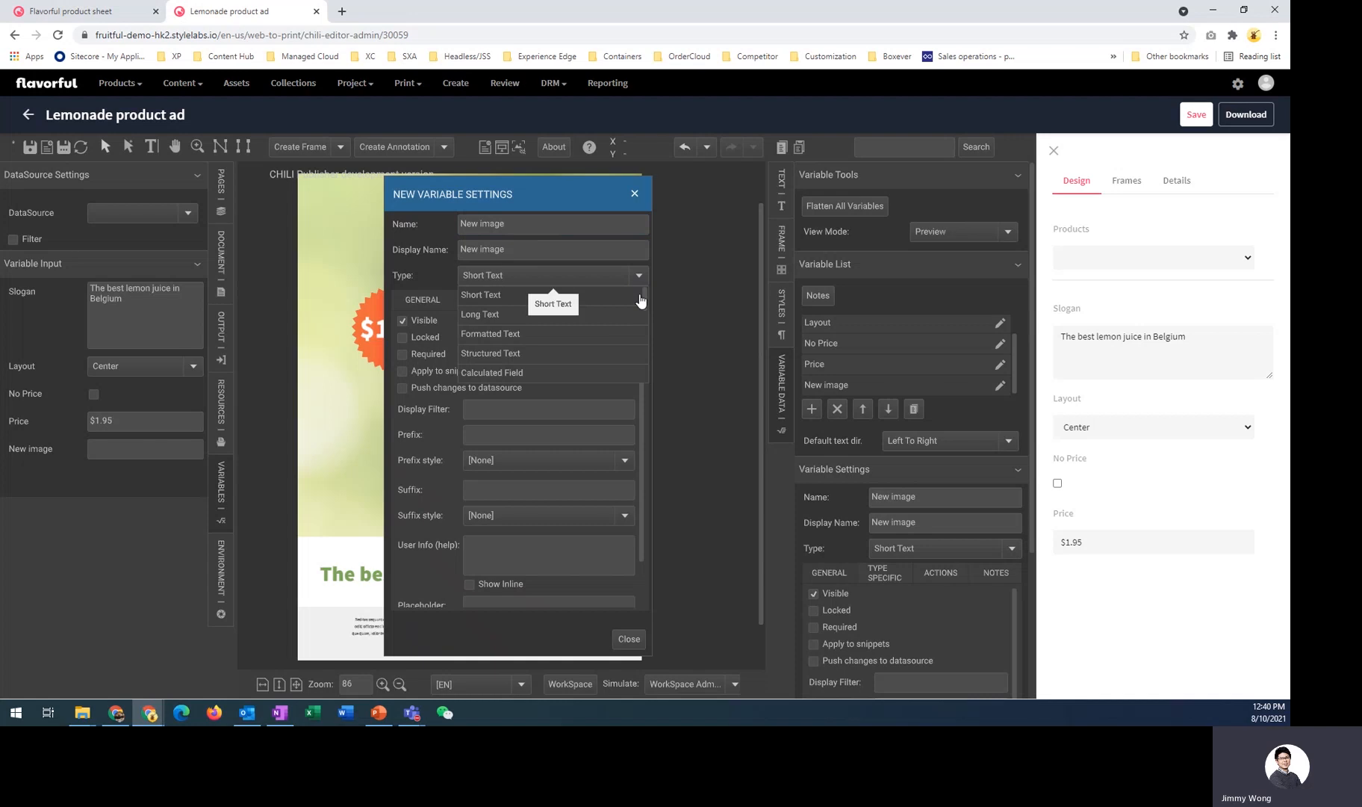
scroll(647, 321, down, 3)
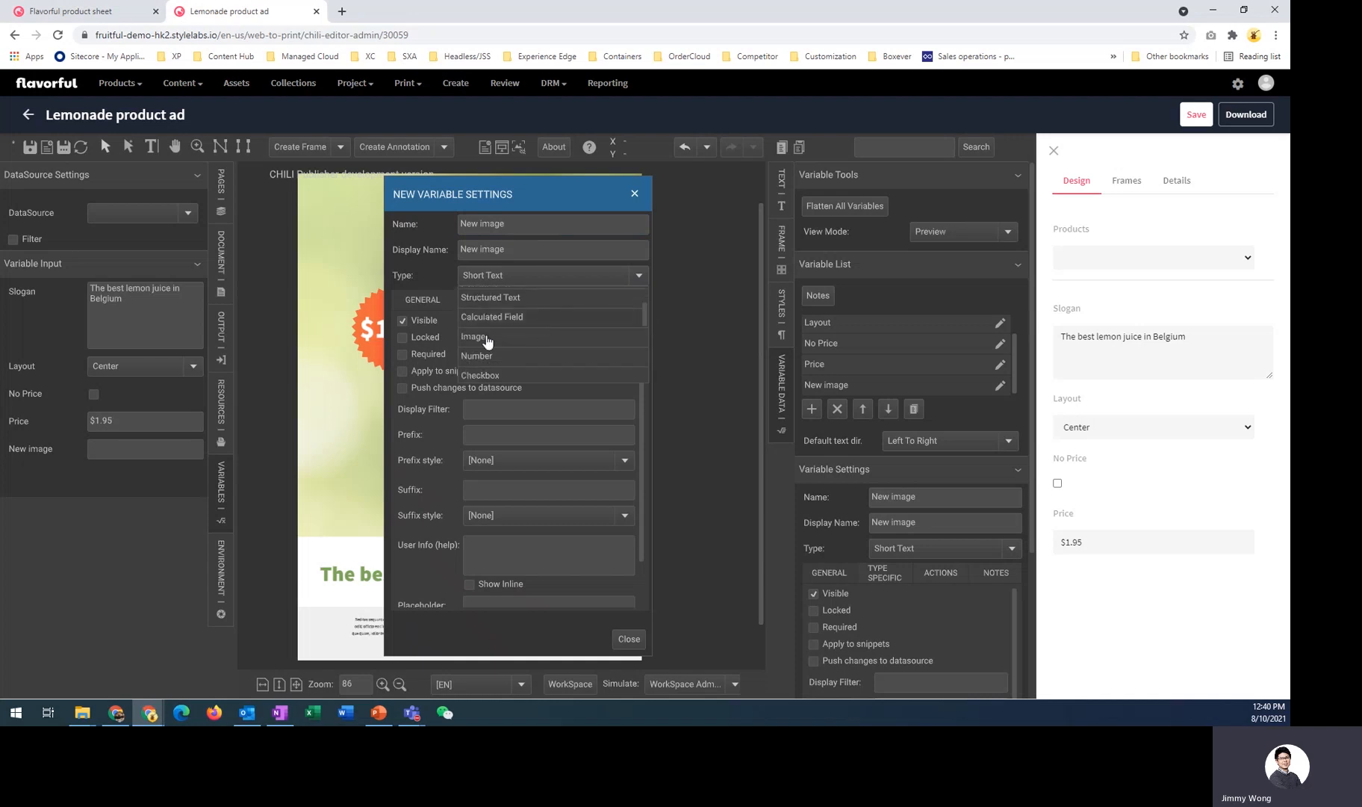
click(478, 337)
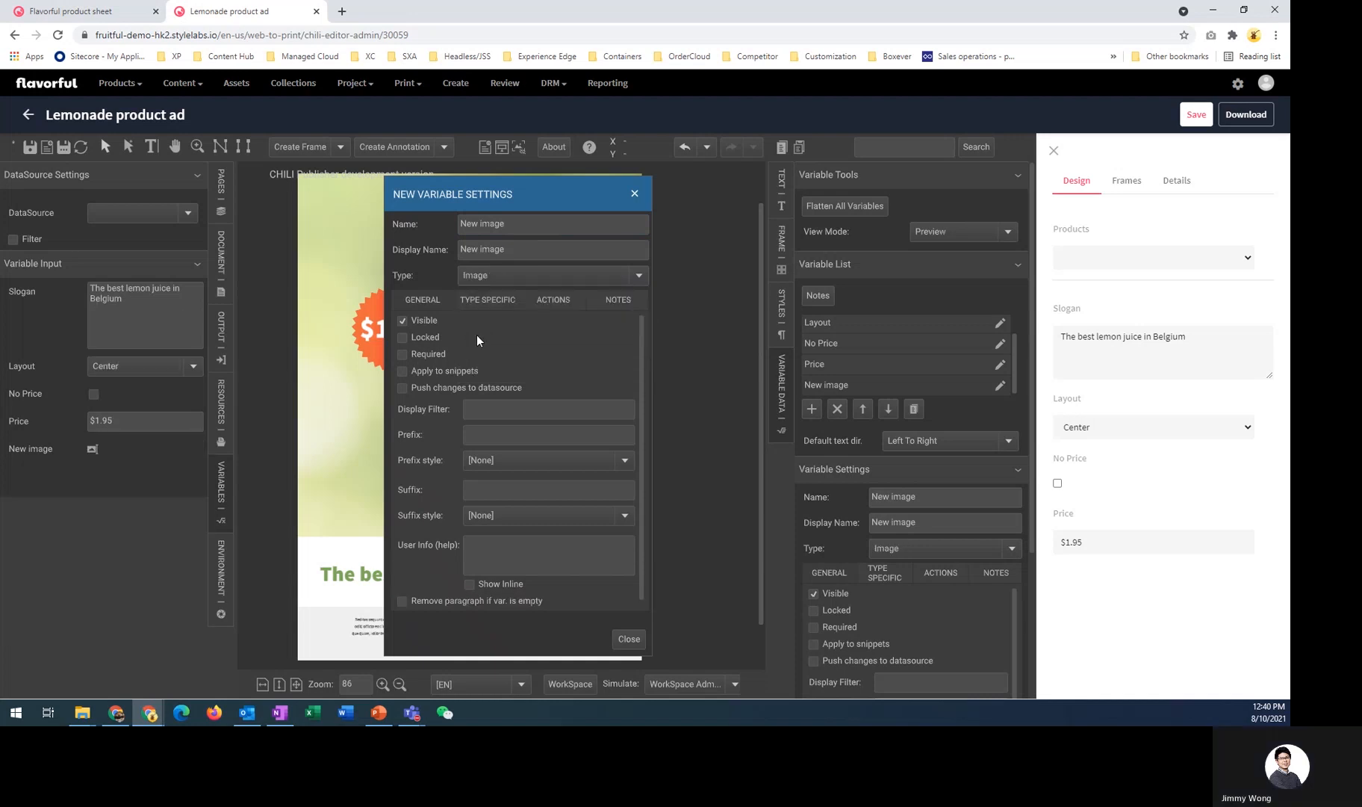
click(629, 641)
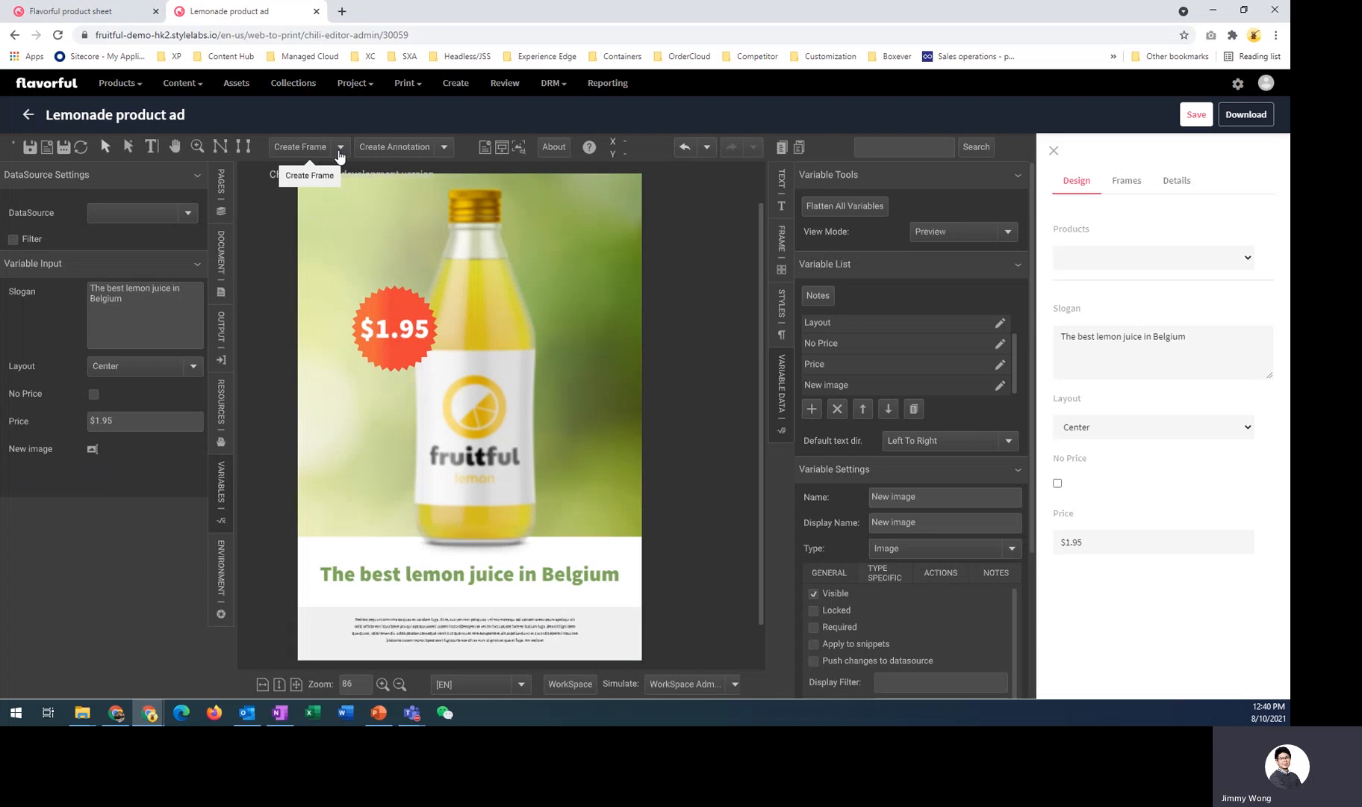
- Create an image frame near the page's upper-left corner
click(340, 148)
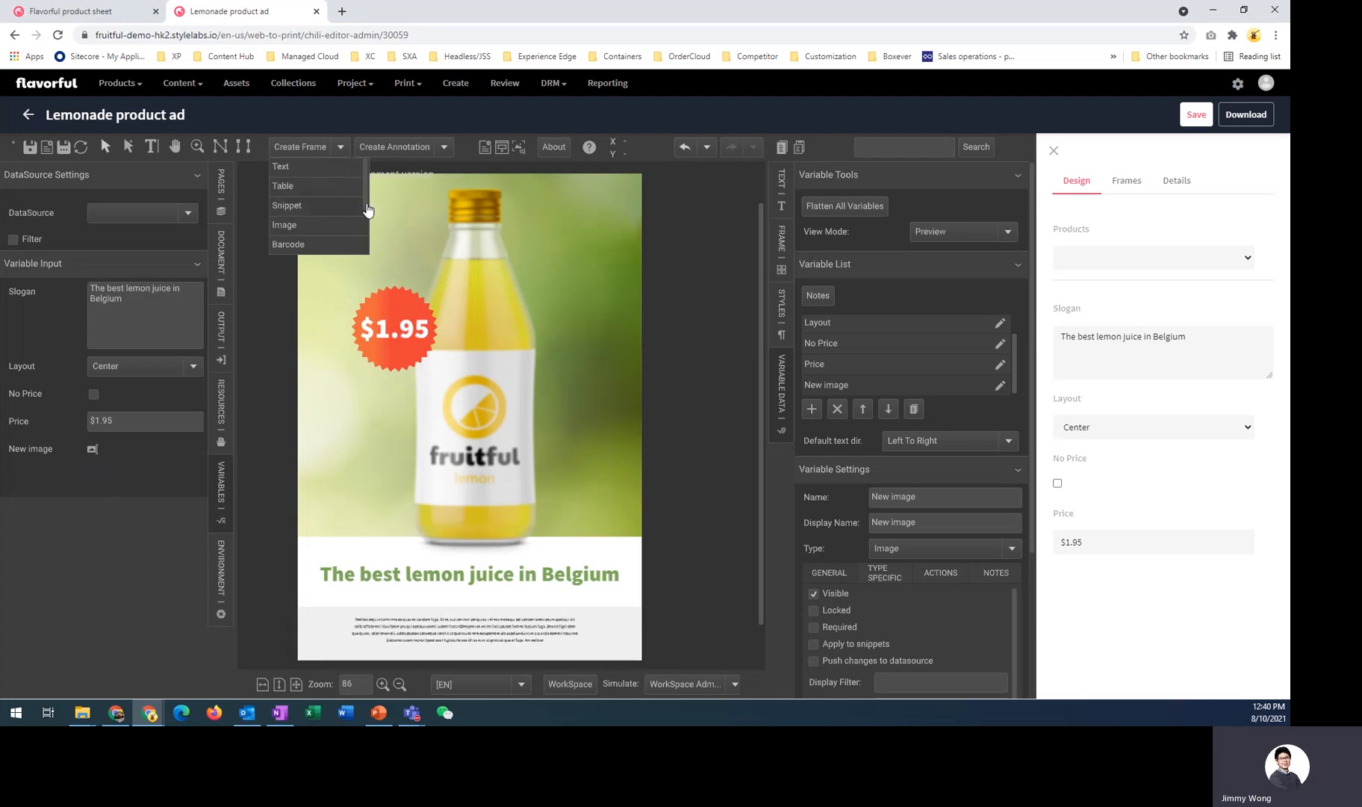
scroll(351, 212, down, 1)
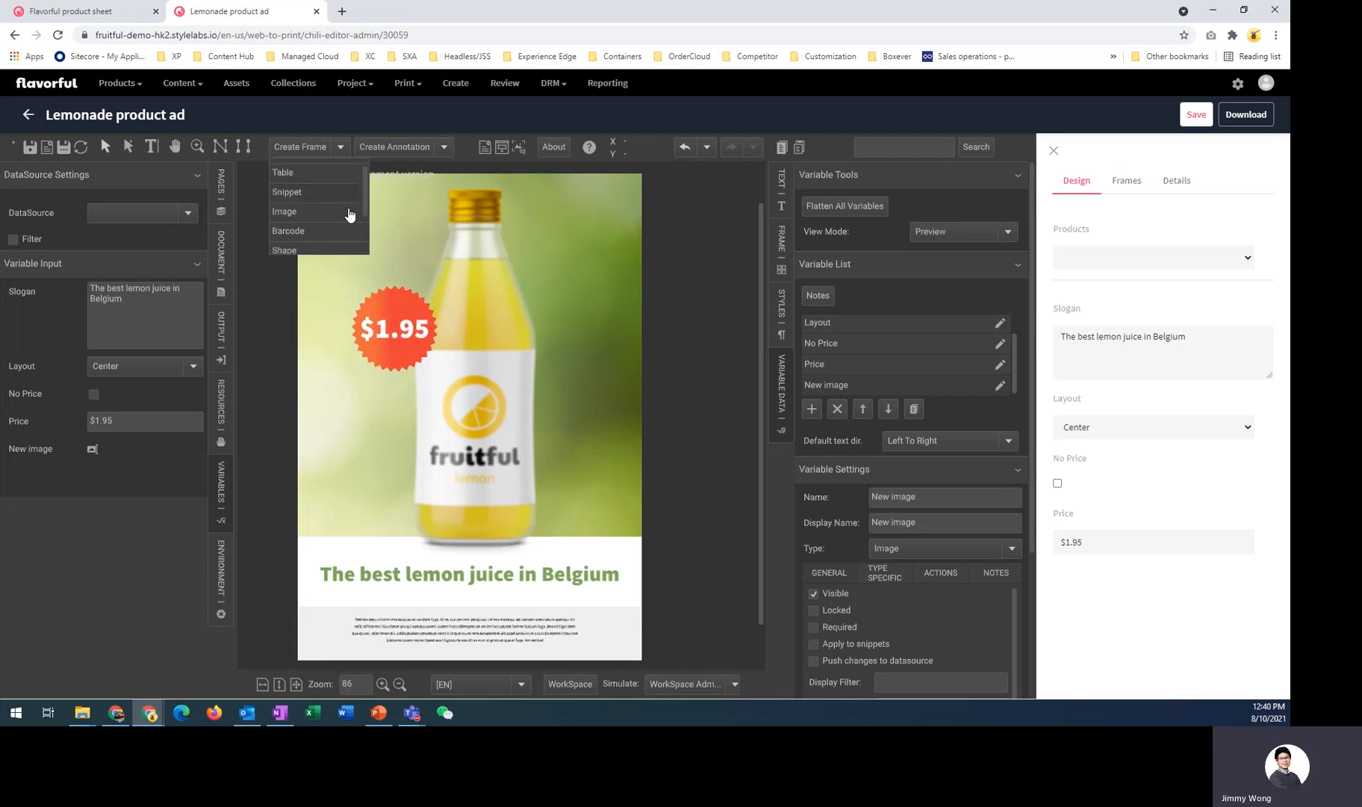
click(290, 212)
click(310, 210)
mouse_move(308, 216)
mouse_down()
mouse_move(502, 200)
mouse_move(506, 248)
mouse_move(377, 454)
mouse_move(313, 460)
mouse_move(334, 431)
mouse_move(332, 258)
mouse_move(307, 203)
mouse_up()
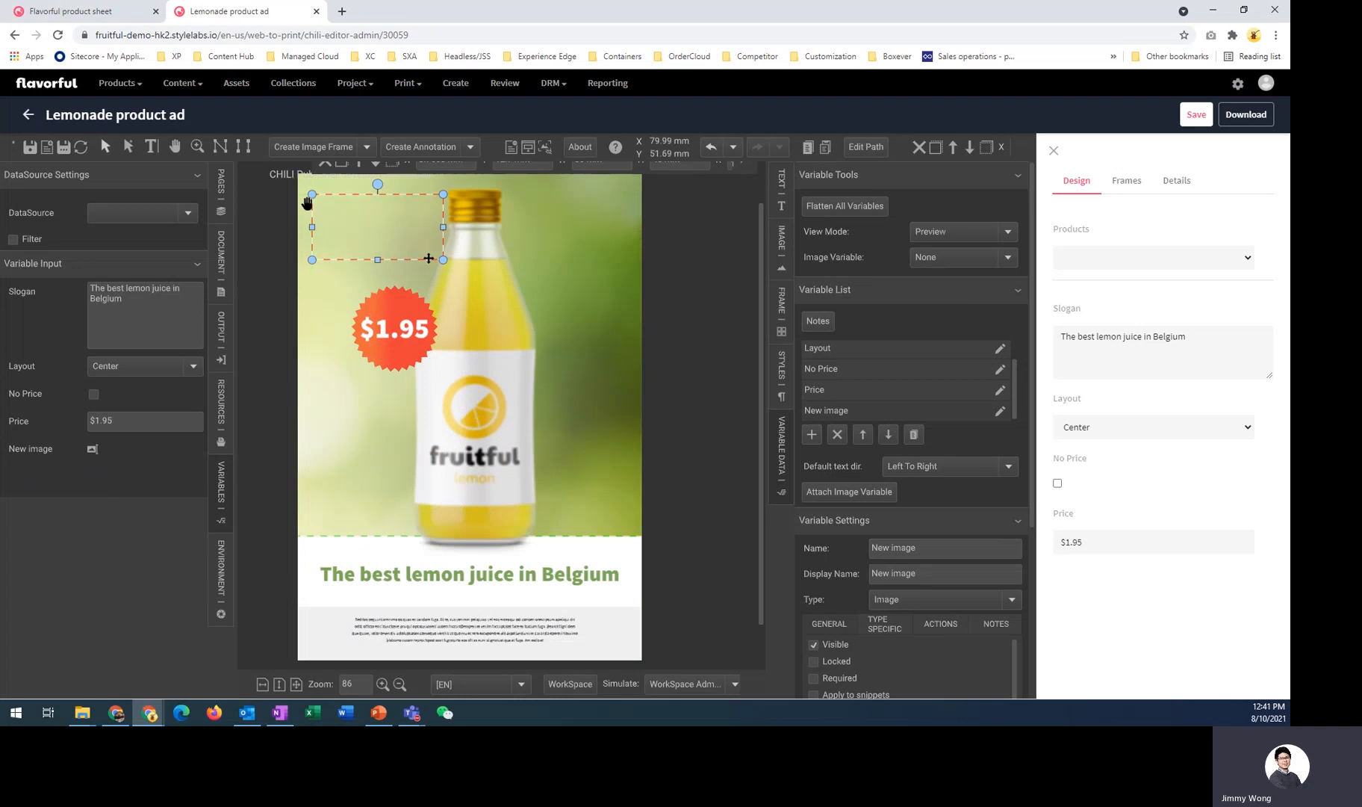
- Link the new image frame to the New image variable in its image settings
click(782, 247)
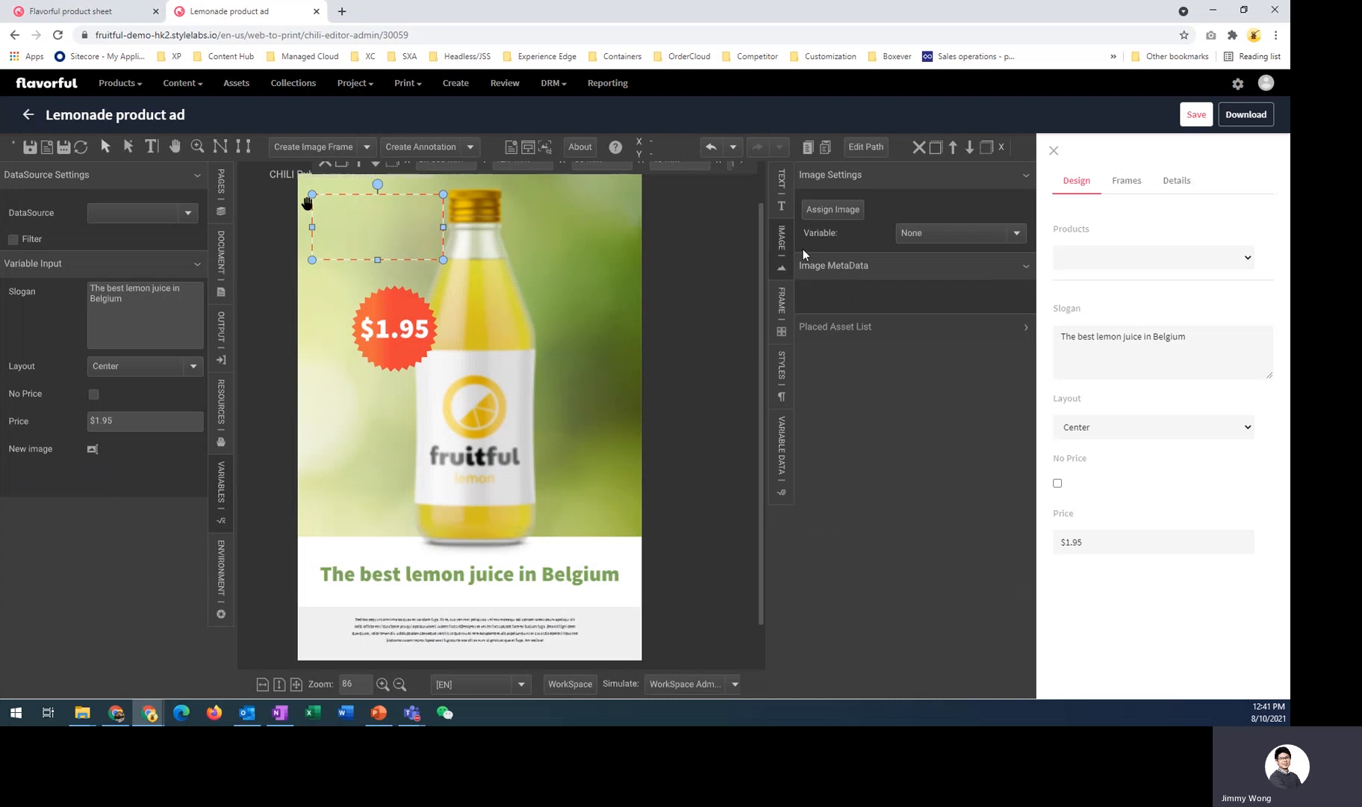
click(1011, 236)
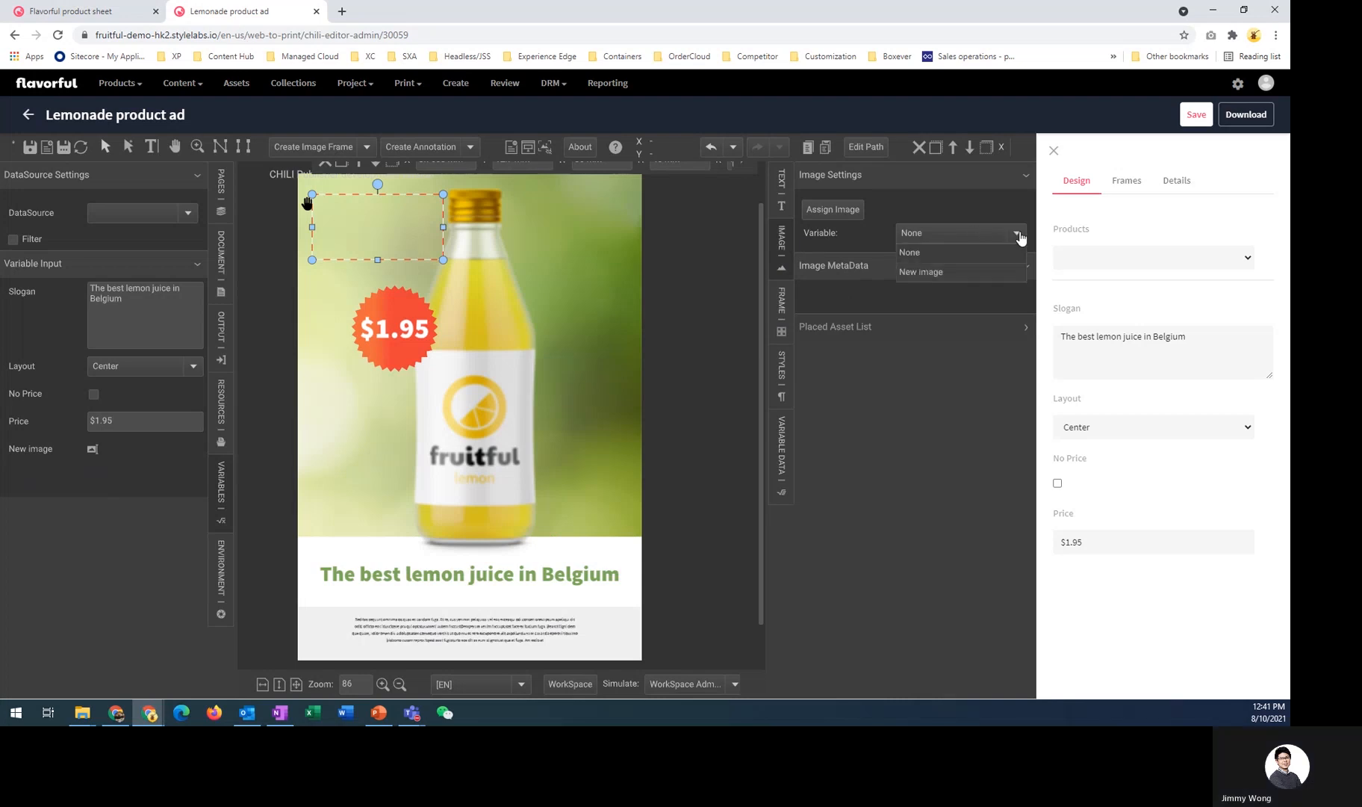
click(924, 279)
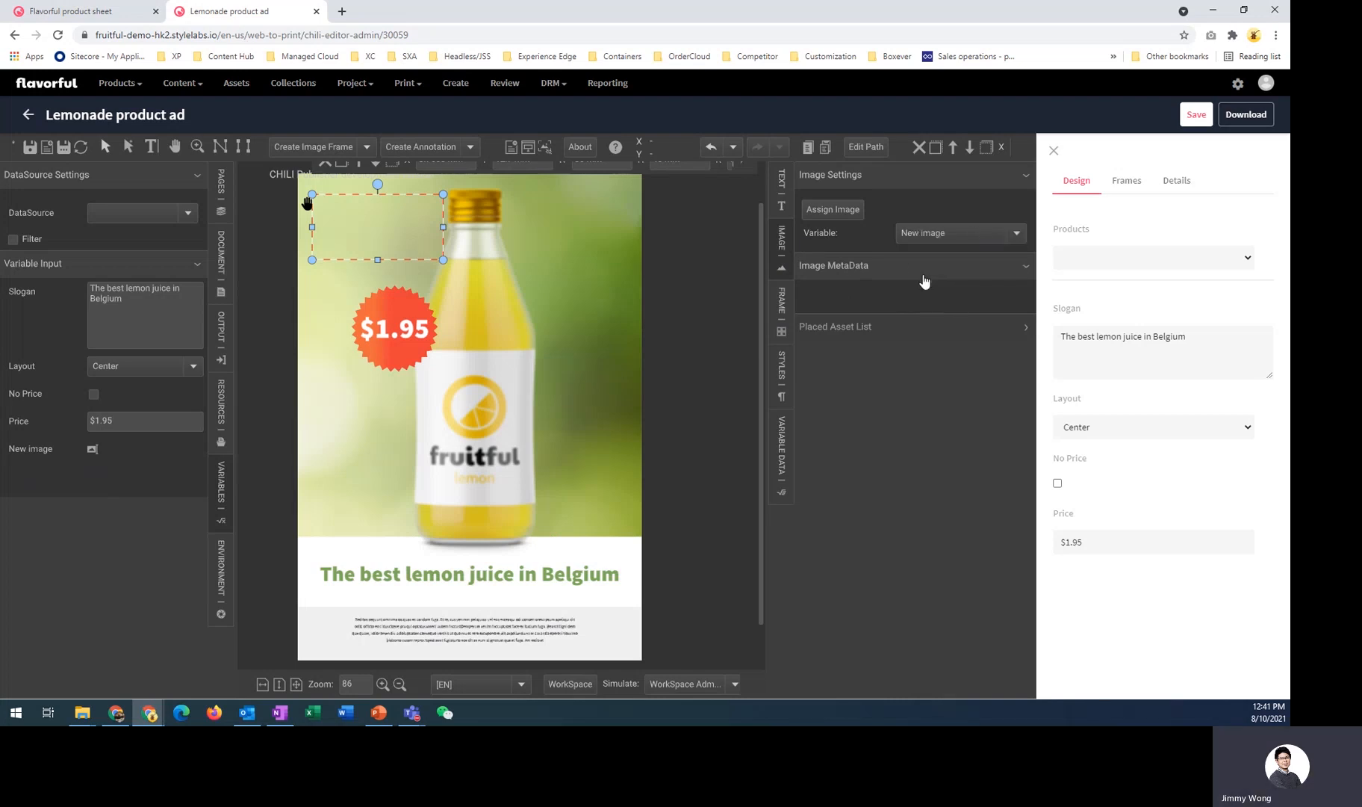
- Assign the DAM asset packshot-fruitful-family (1).png to the image frame
click(839, 217)
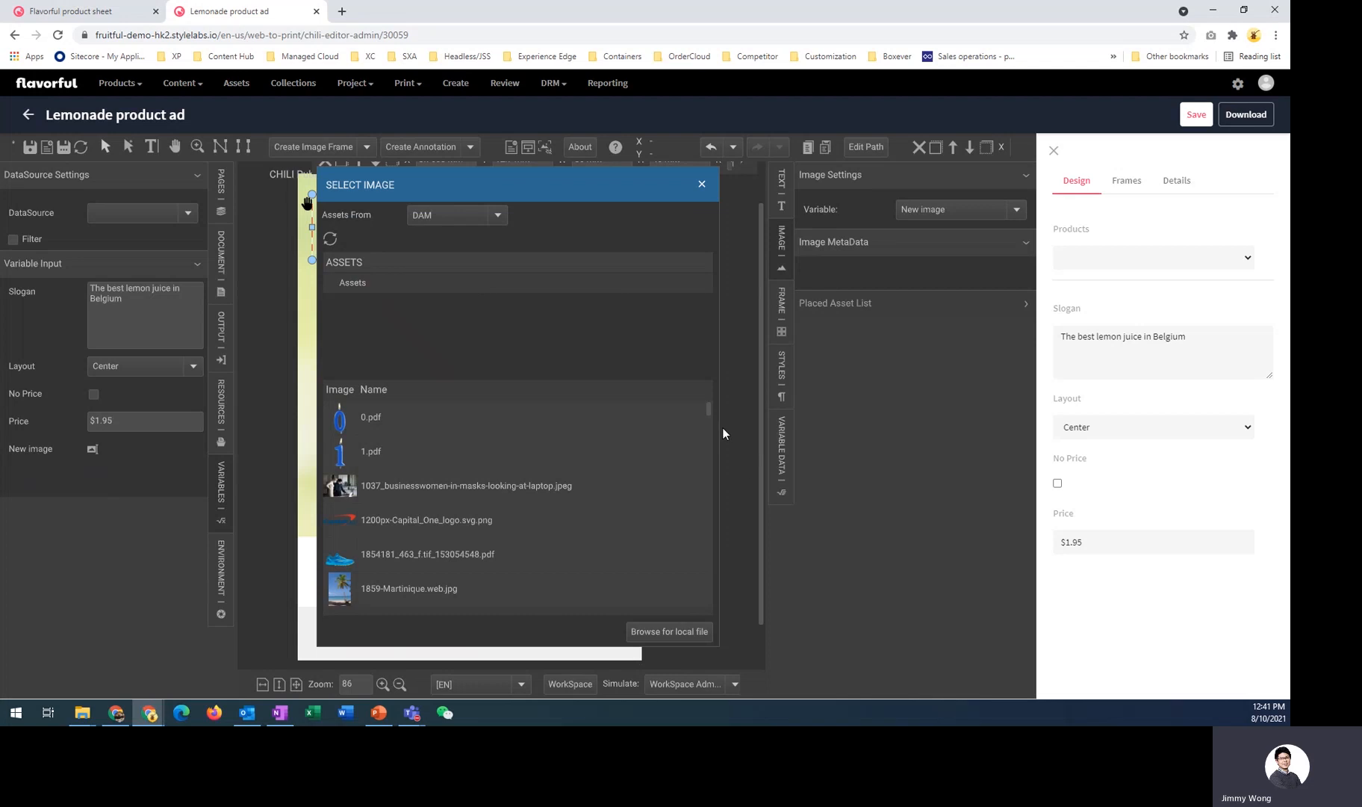
click(711, 531)
drag(710, 532, 714, 546)
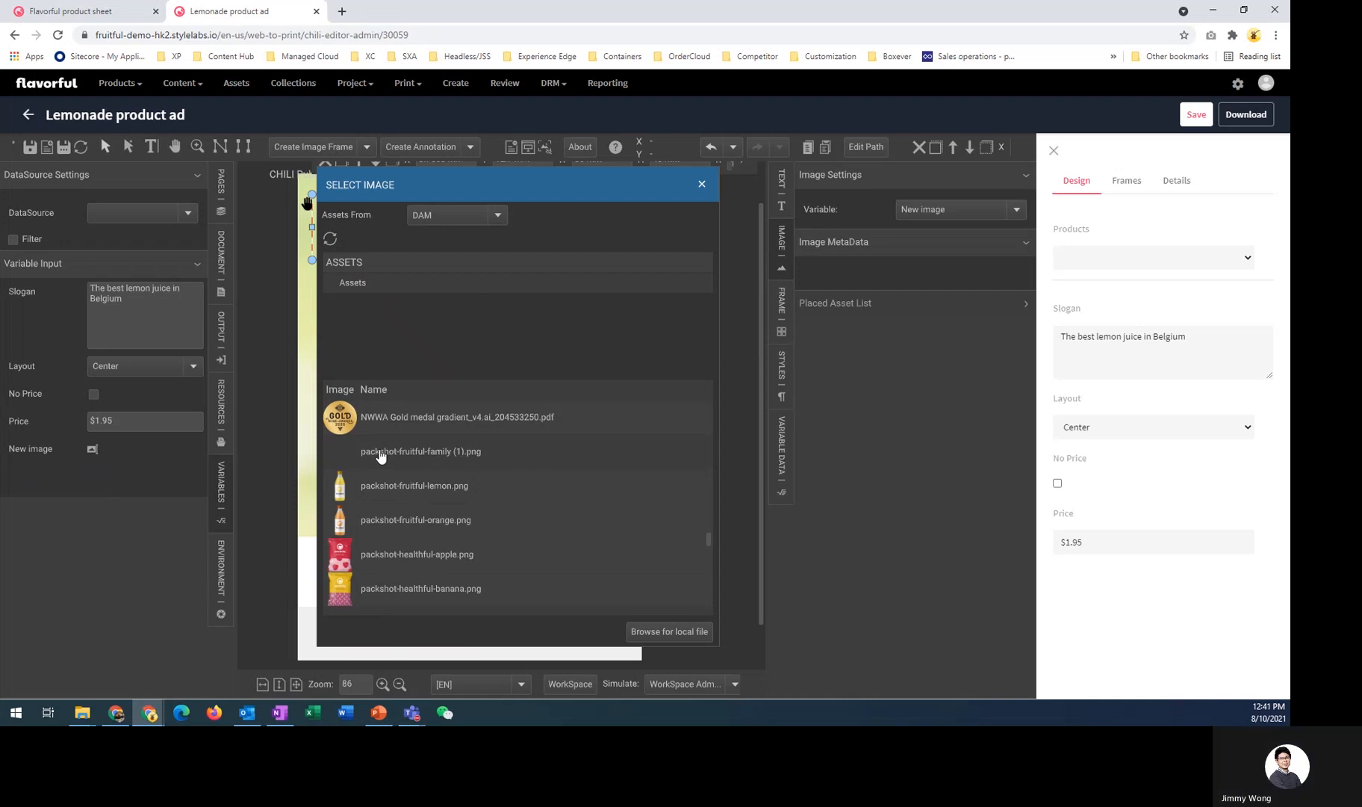
double_click(379, 450)
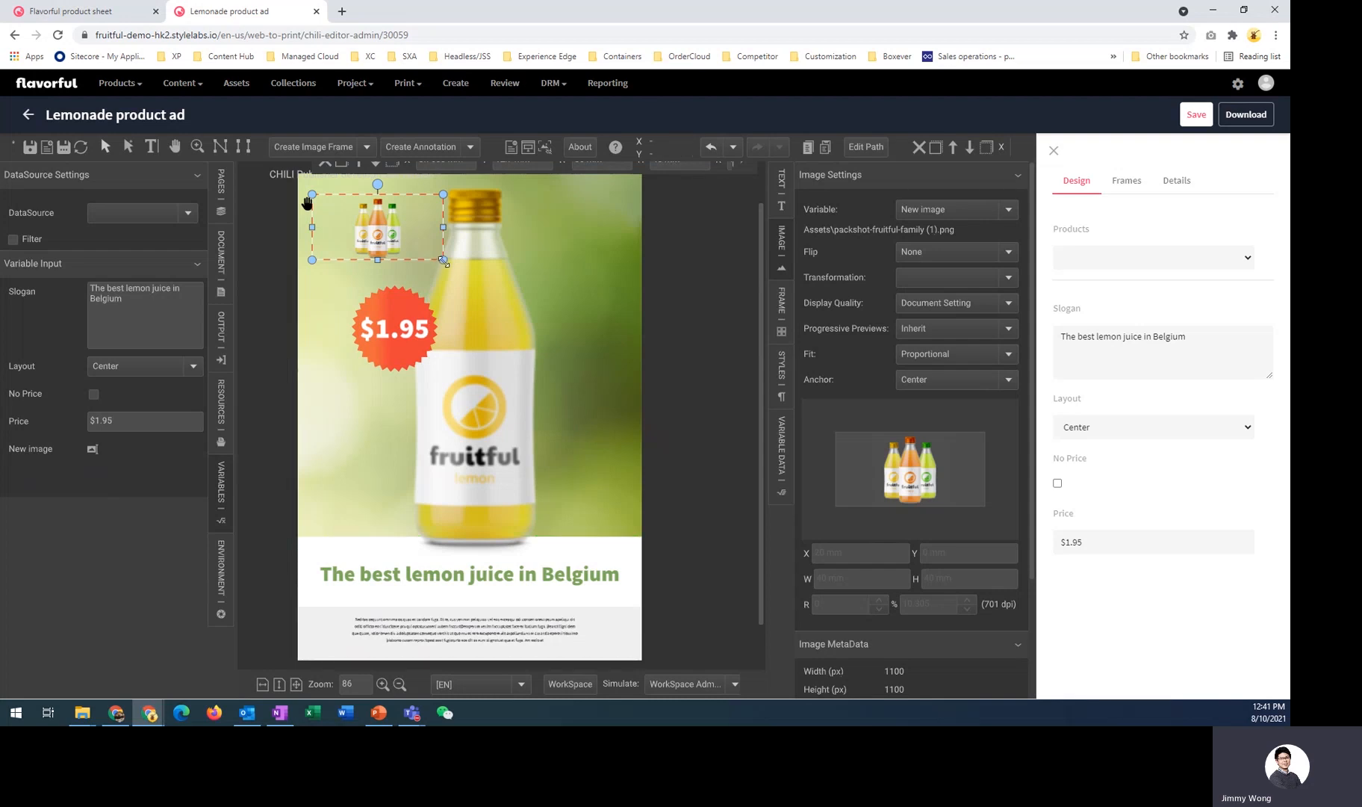
- Resize the image frame and move it into the page's upper-left corner above the price badge
drag(444, 261, 499, 338)
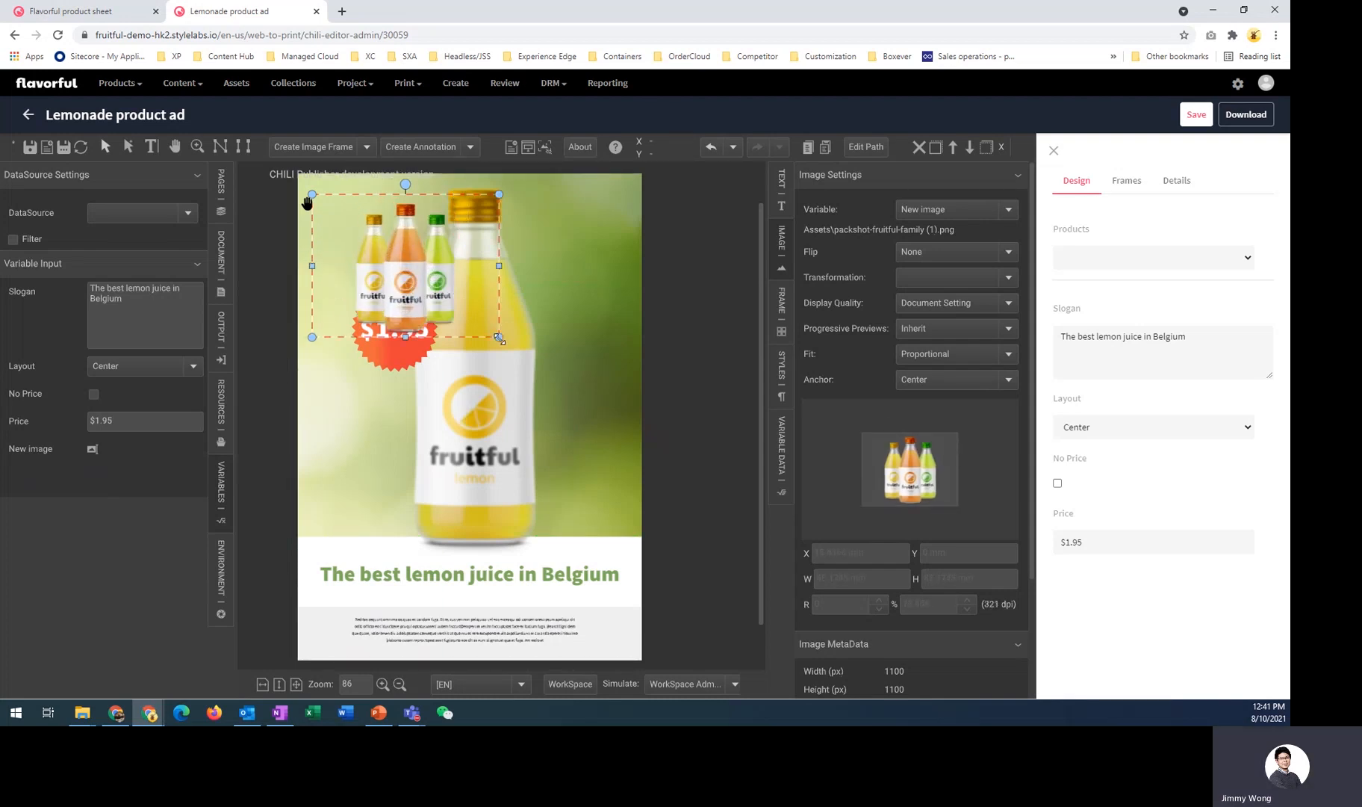
drag(307, 203, 271, 182)
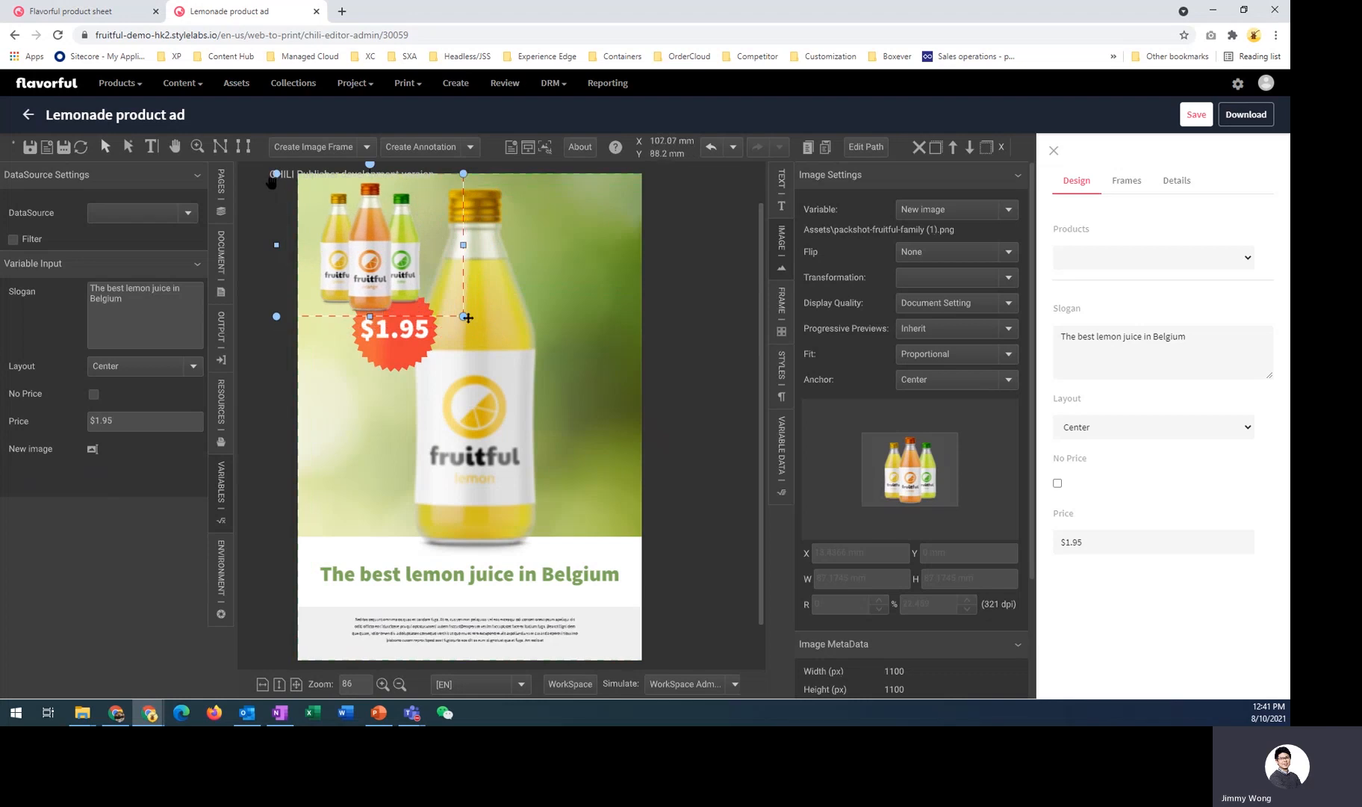
drag(466, 317, 439, 285)
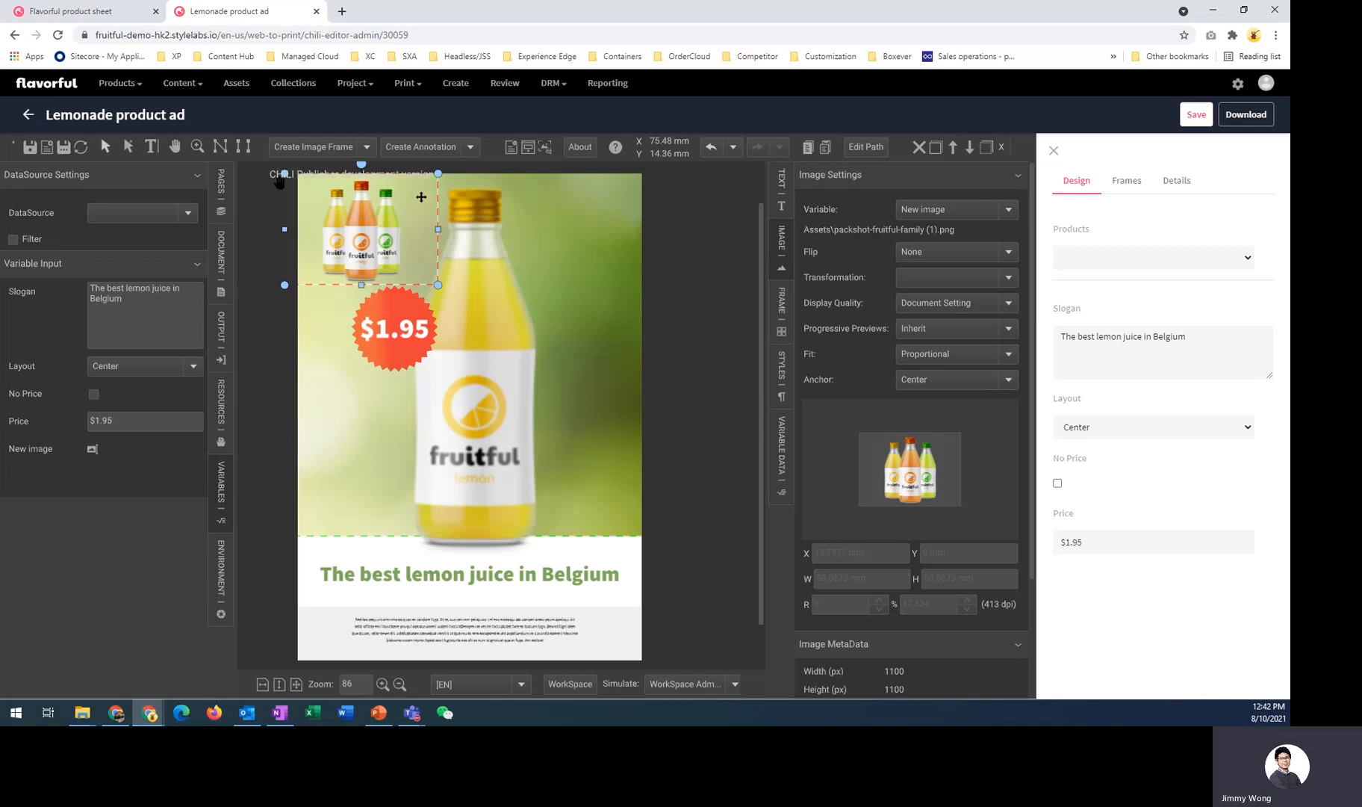
- Leave the editor and open the Lemonade product ad template's details page
click(26, 116)
click(721, 112)
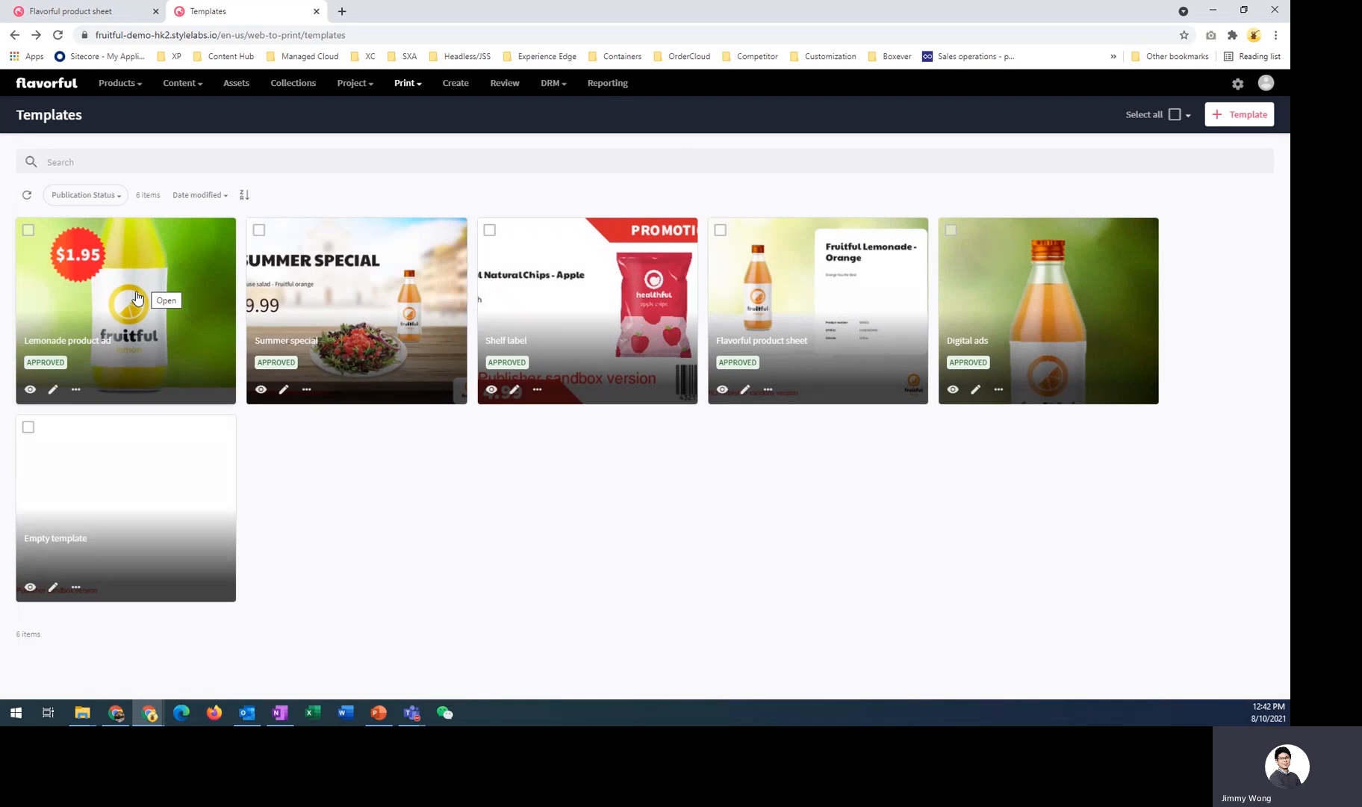
click(137, 297)
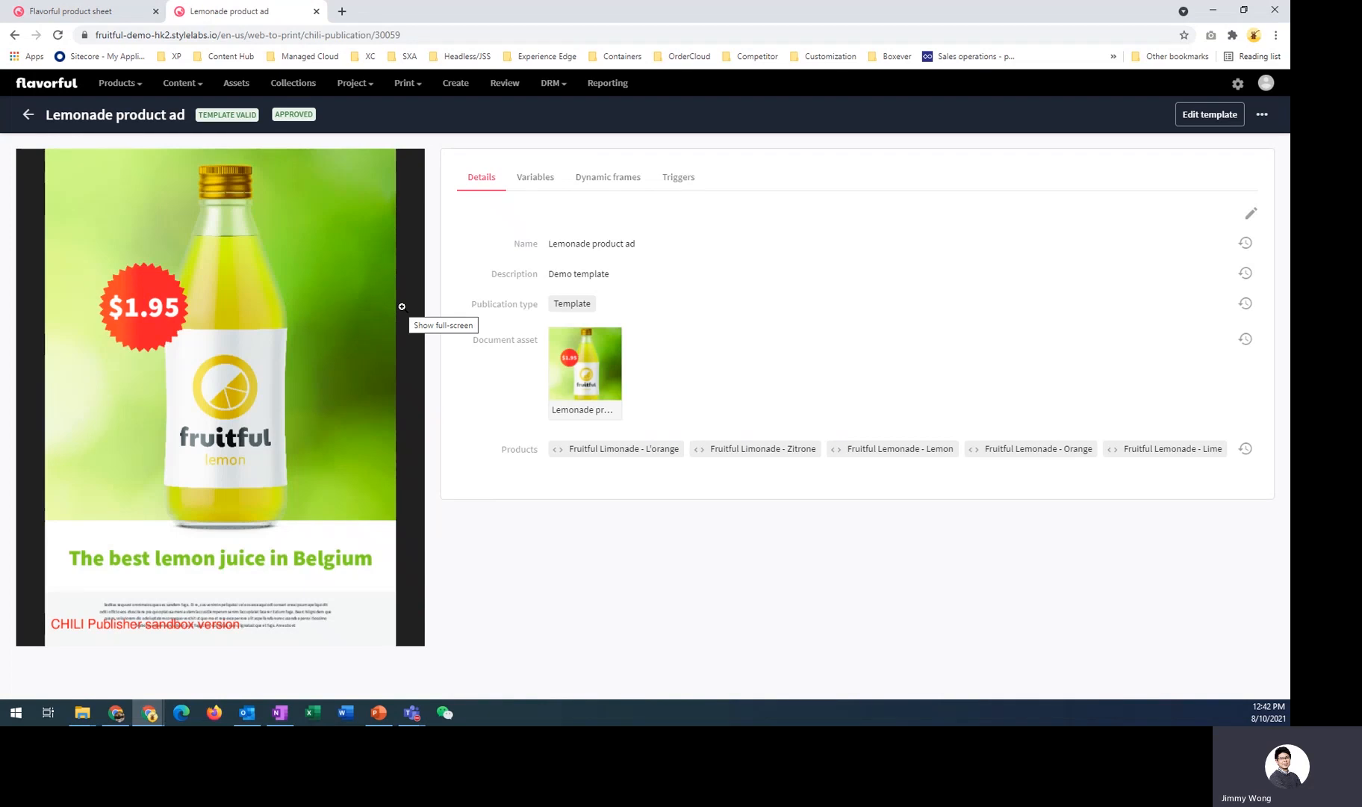
- Edit the template's exposed variables selection on its Variables section
click(545, 187)
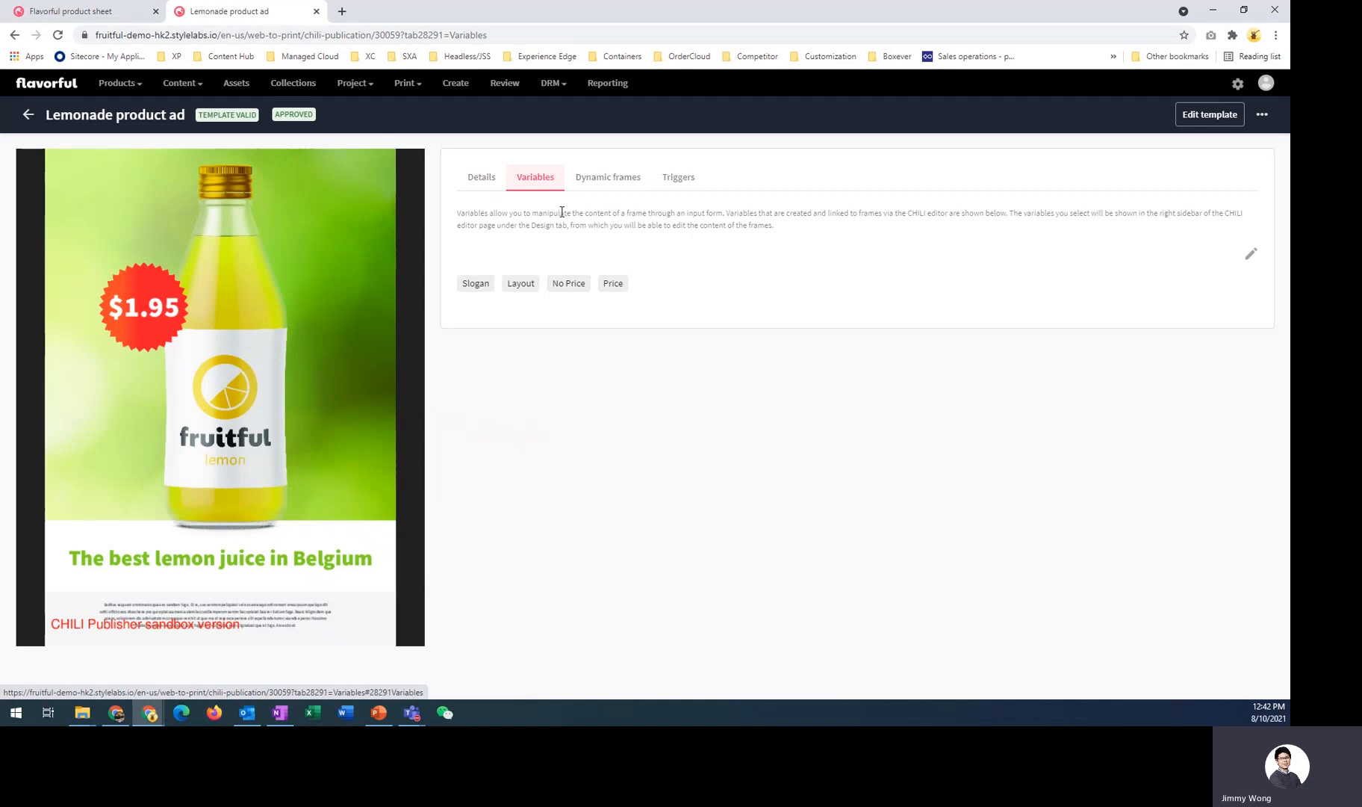
click(1251, 254)
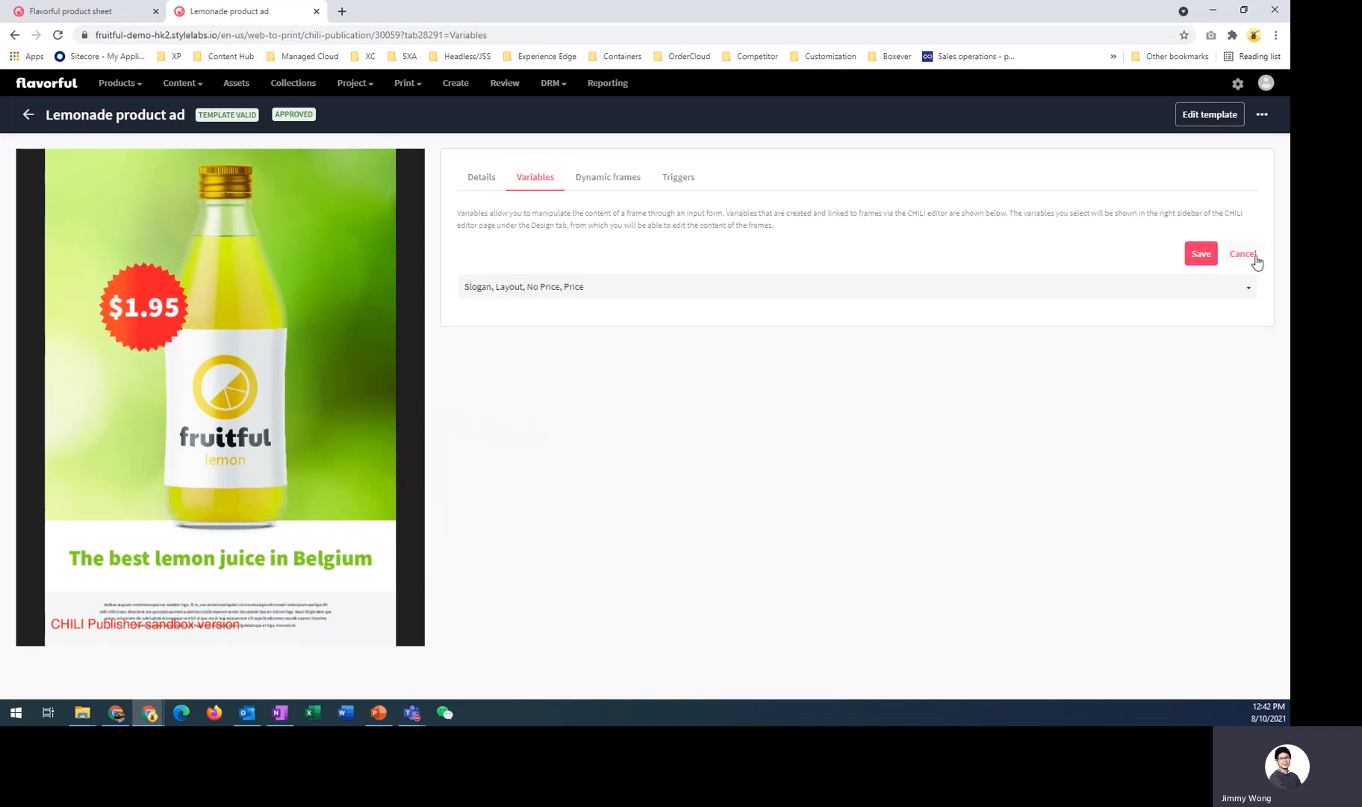
click(1244, 287)
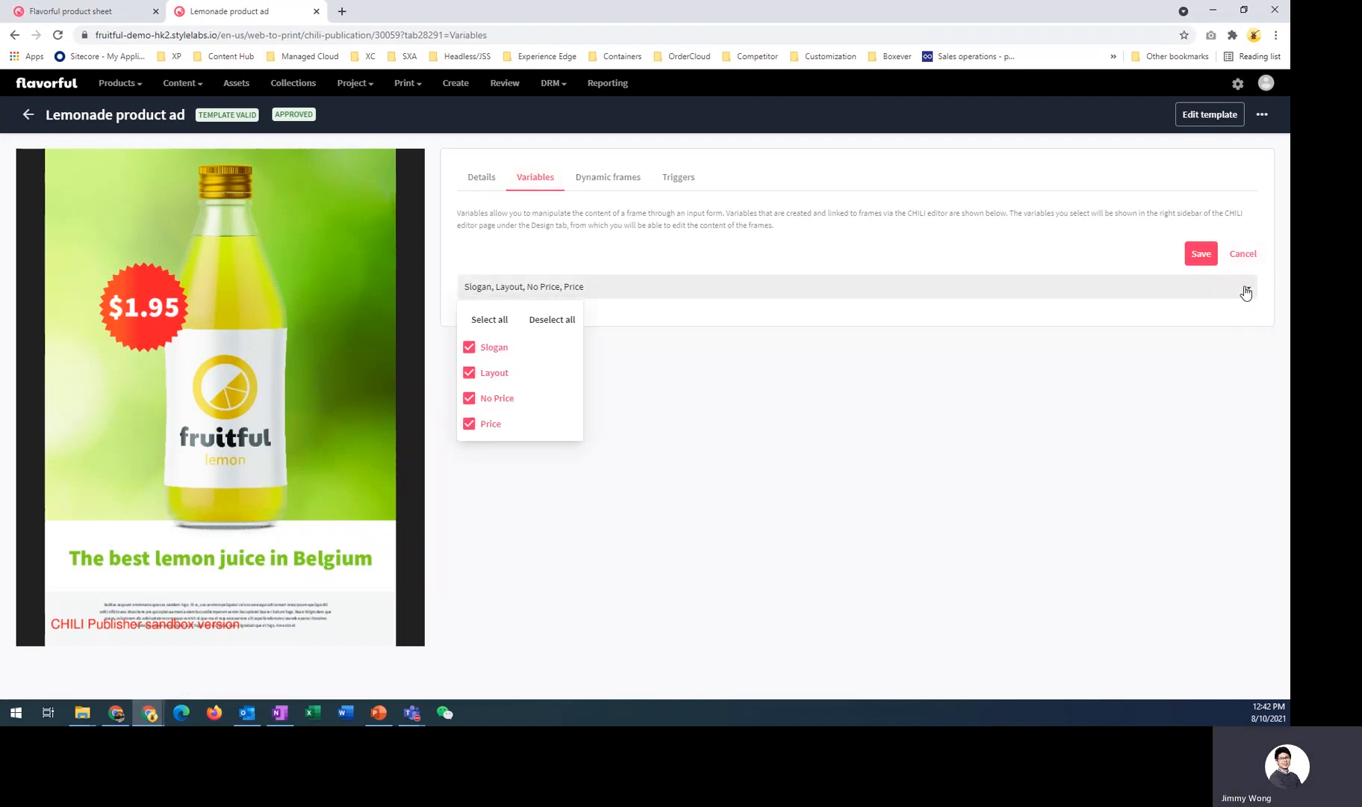
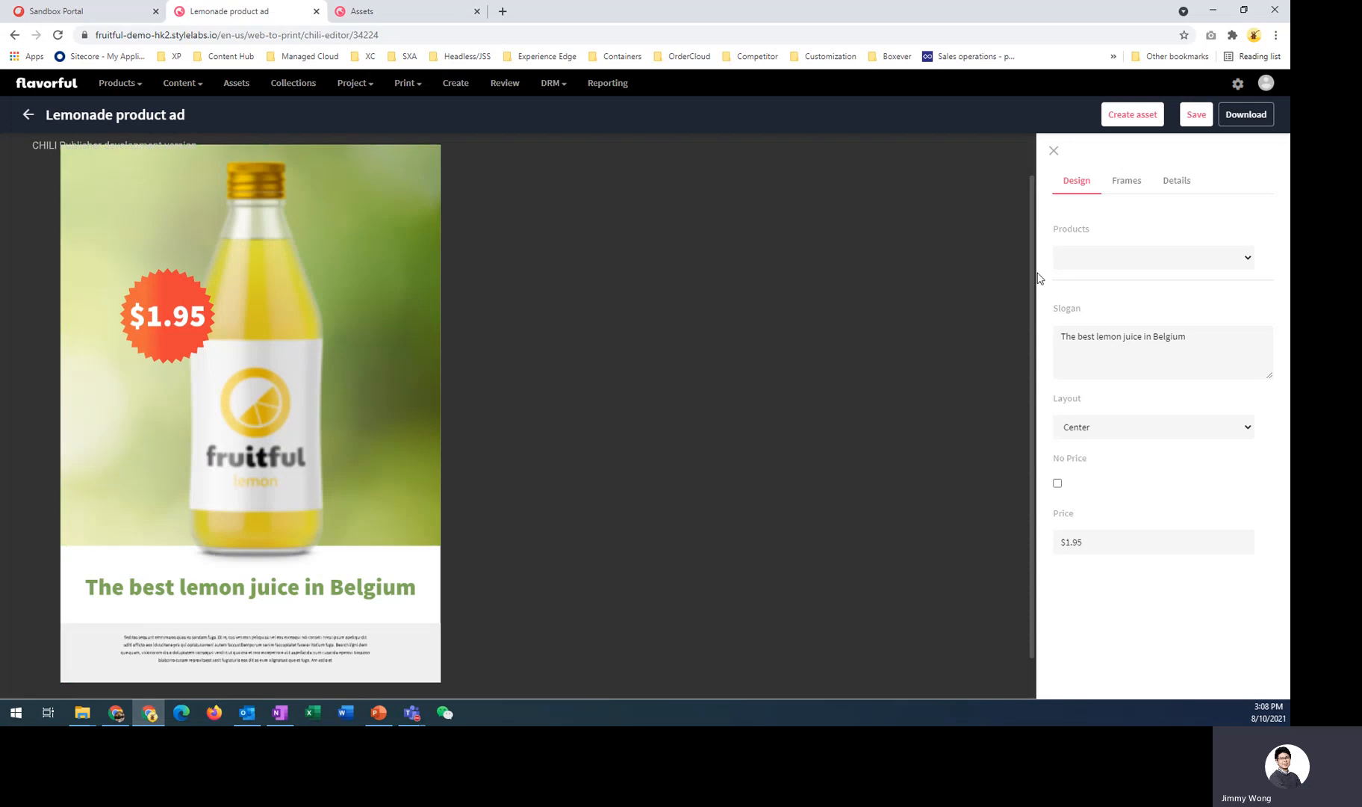
- Set the publication's product to Fruitful Lemonade - Lime
click(1089, 263)
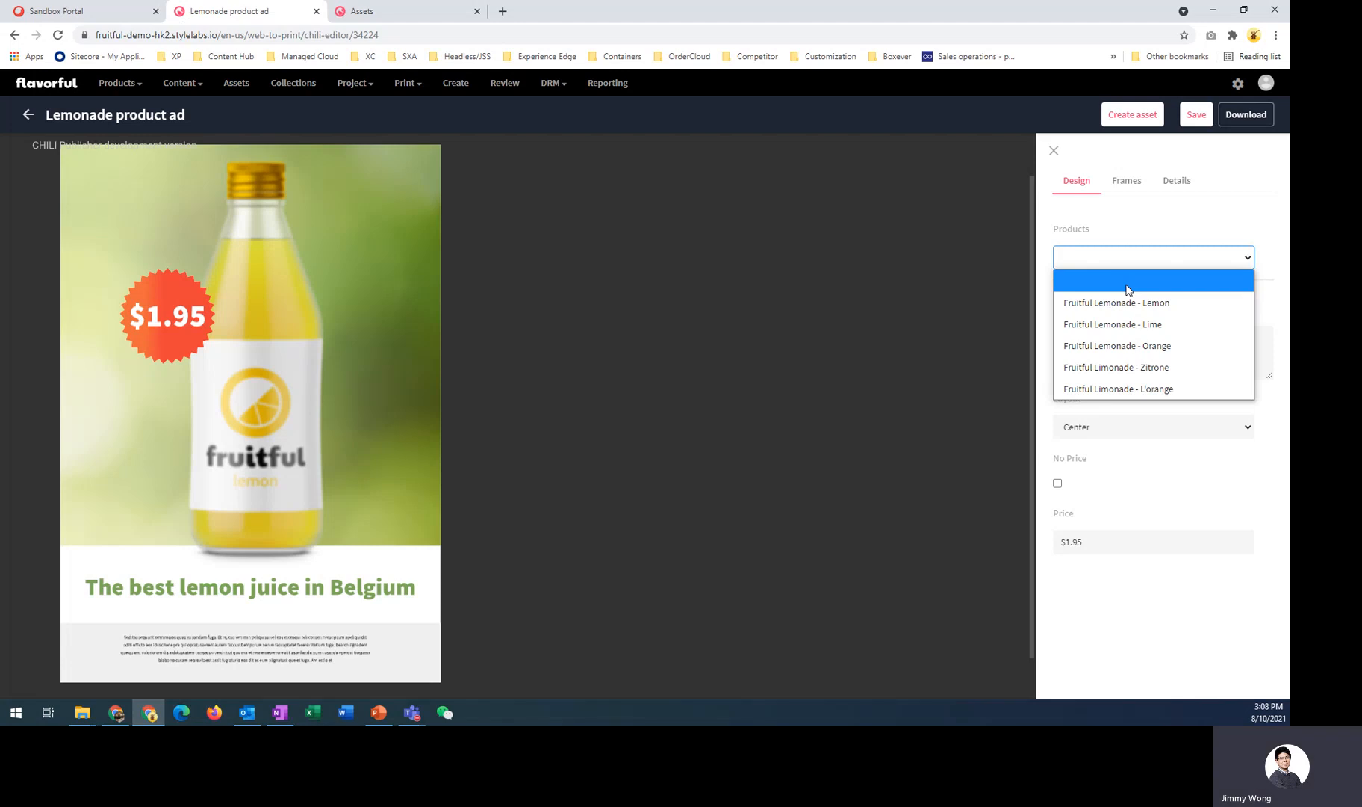
click(1147, 308)
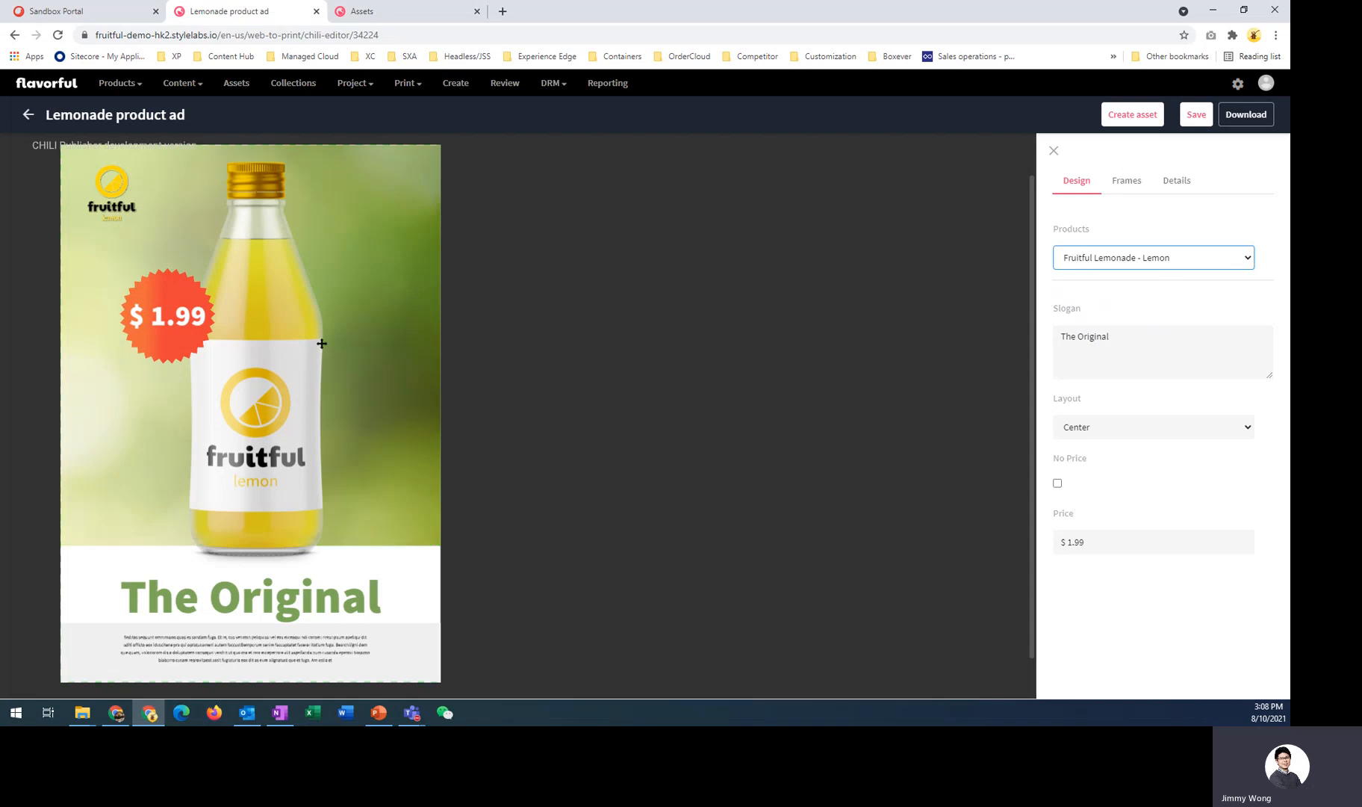
click(1182, 263)
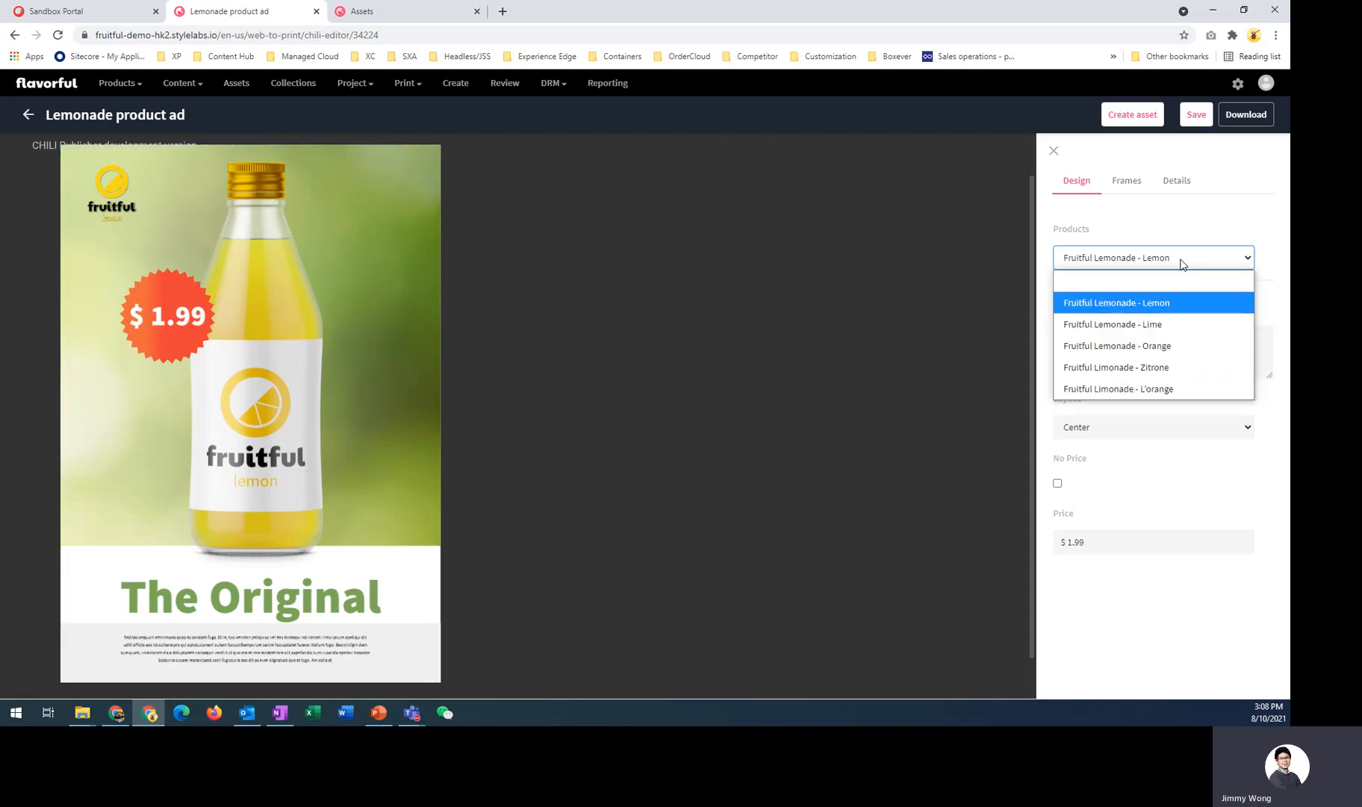
click(1189, 325)
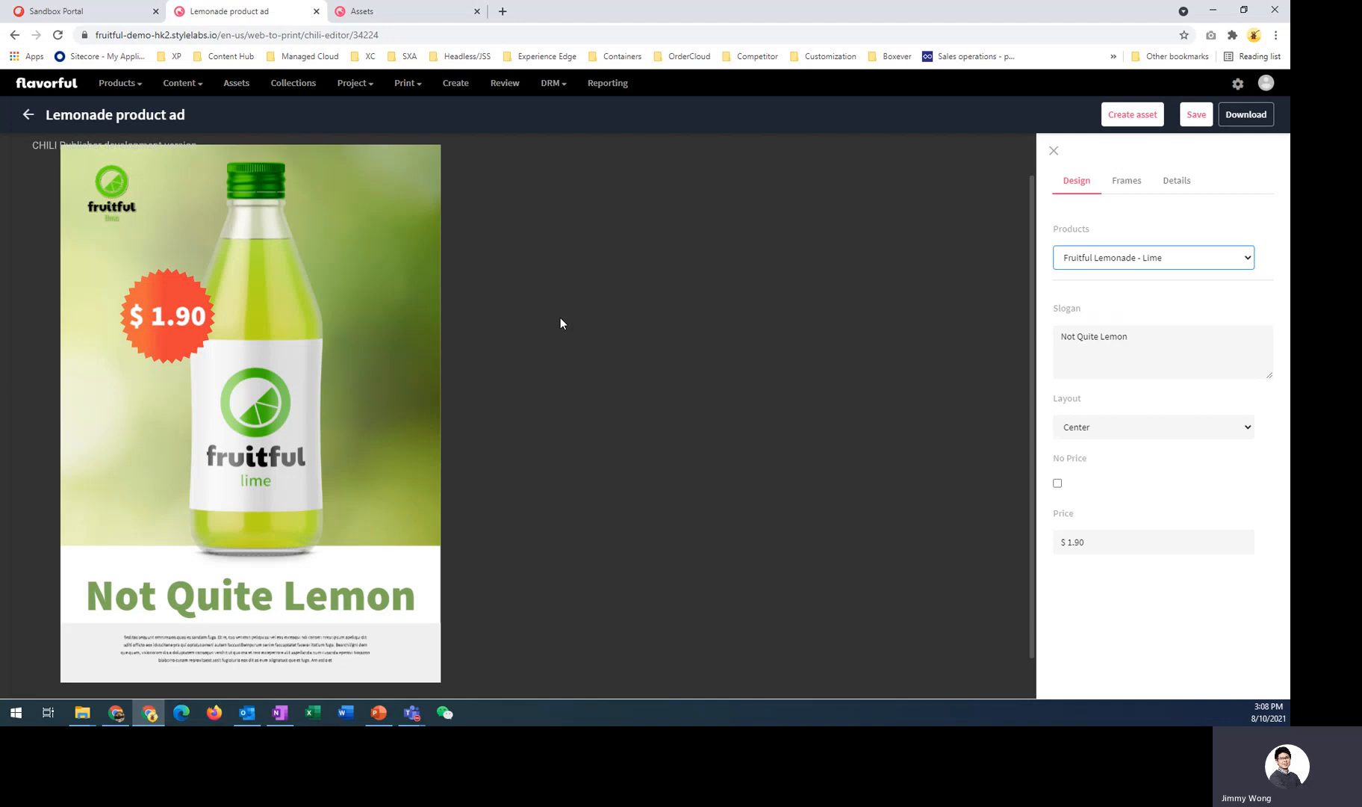
- Replace the slogan text with "A new slogan"
triple_click(1150, 350)
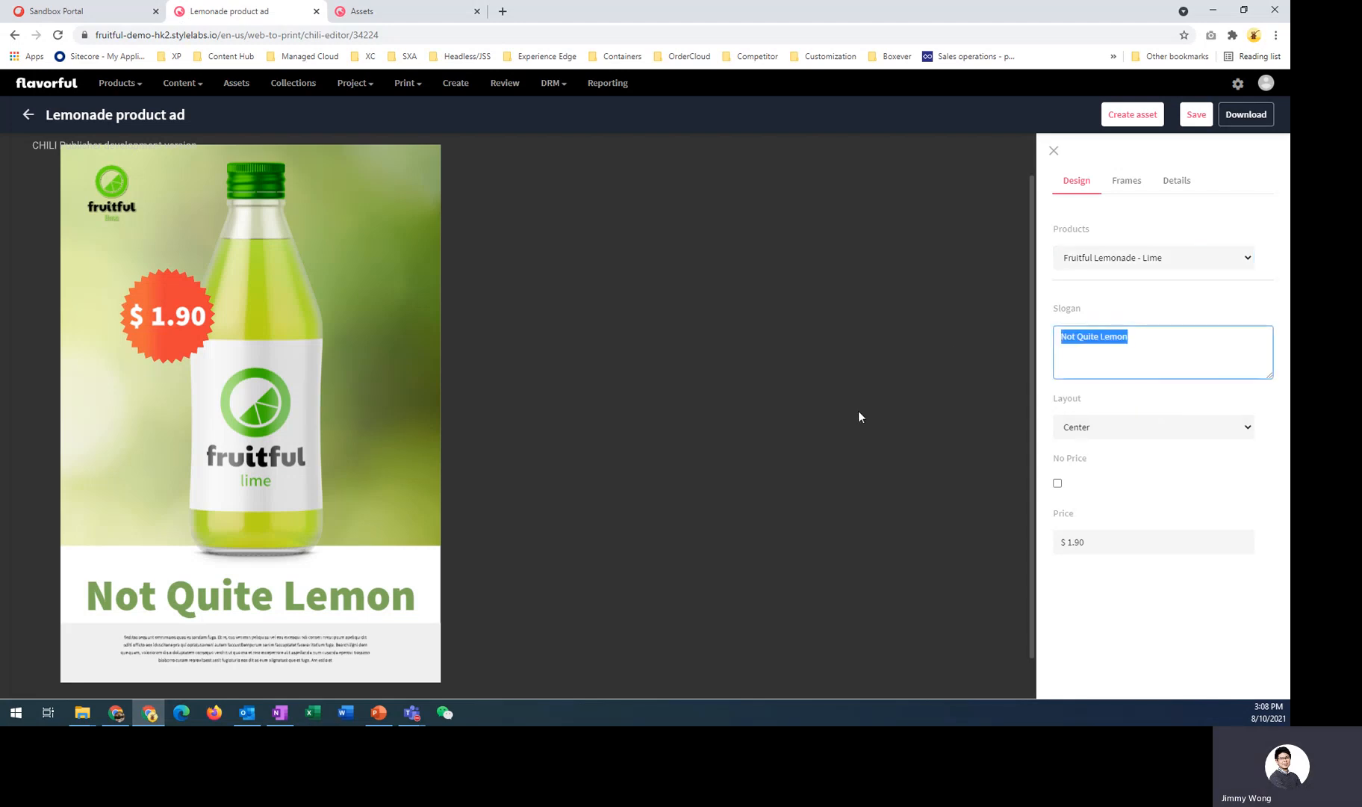
key(BackSpace)
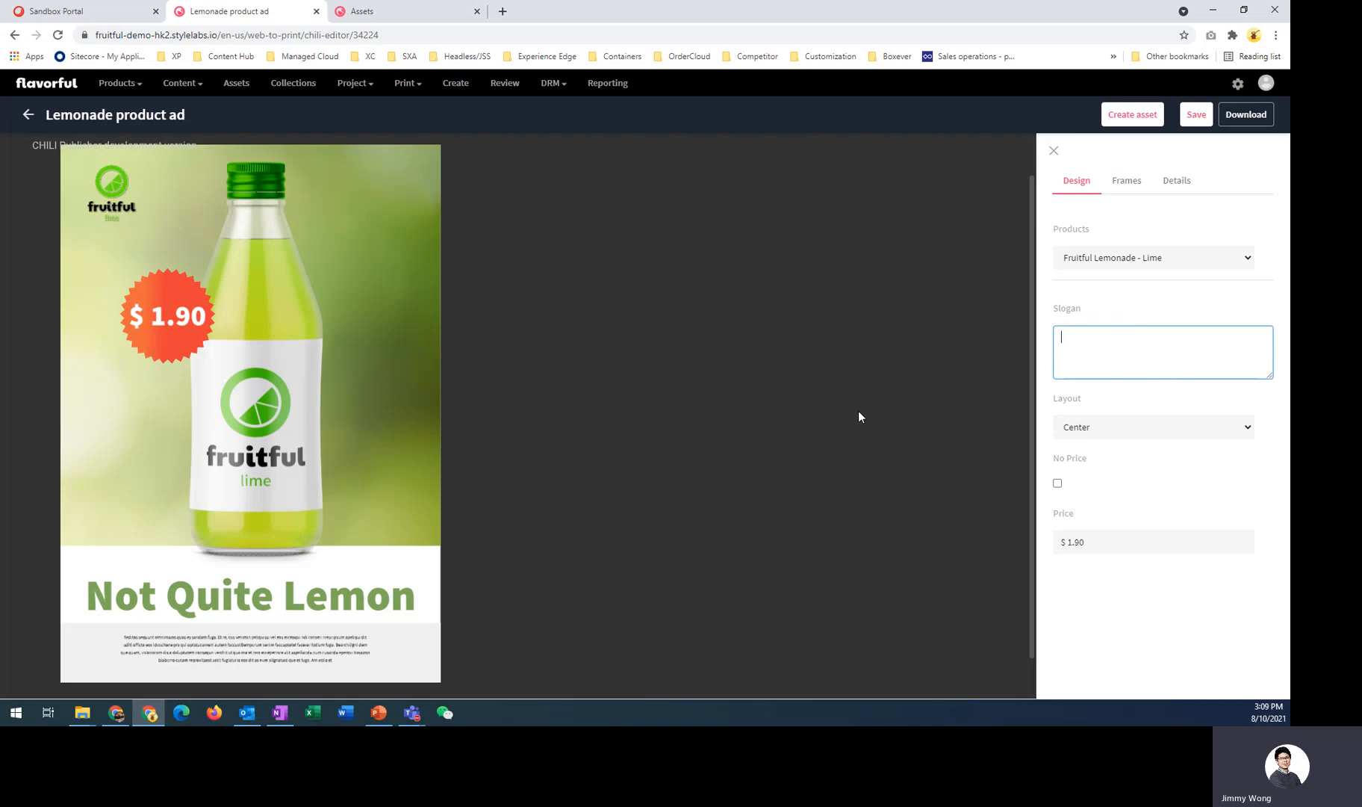
text(A new slogan)
- Try the Left and Right layouts, then set the layout back to Center
click(1103, 427)
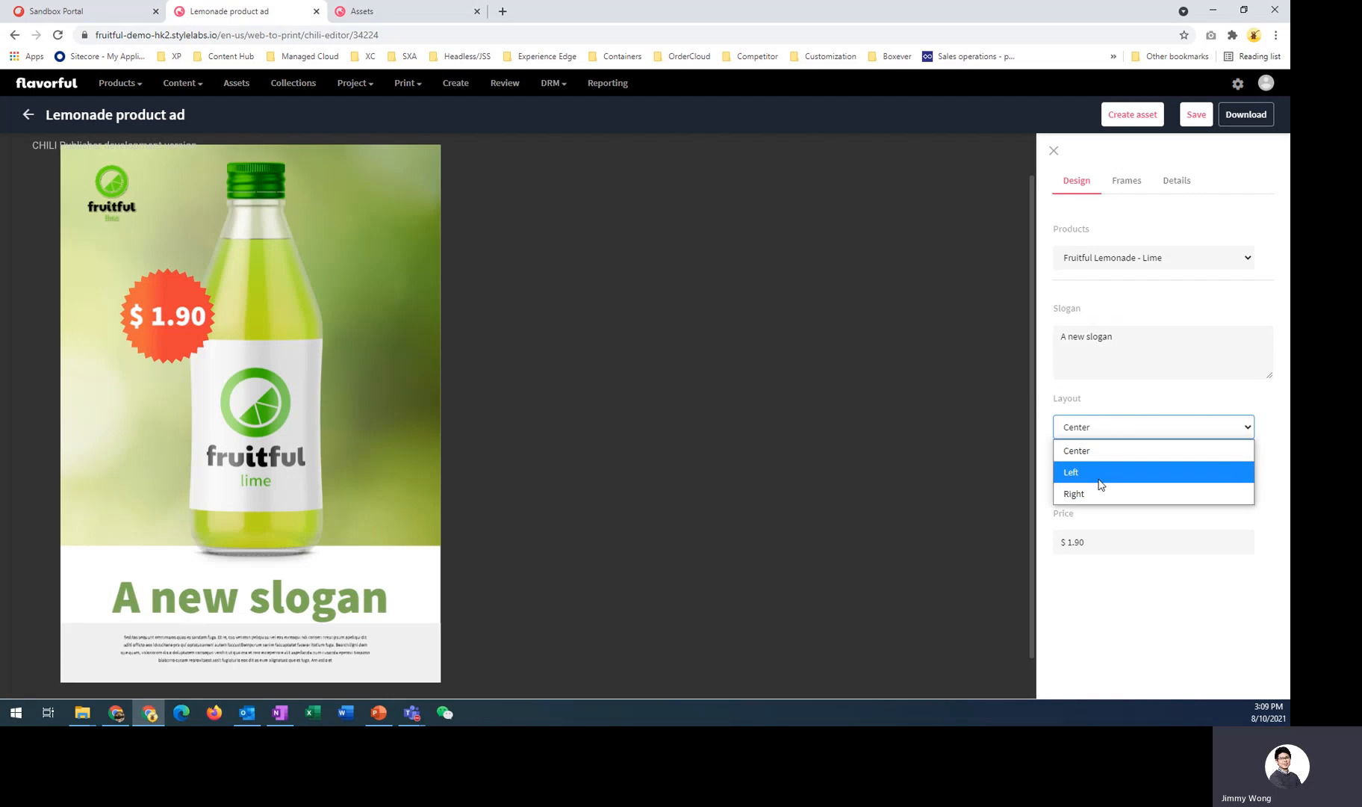
click(1100, 473)
click(1104, 431)
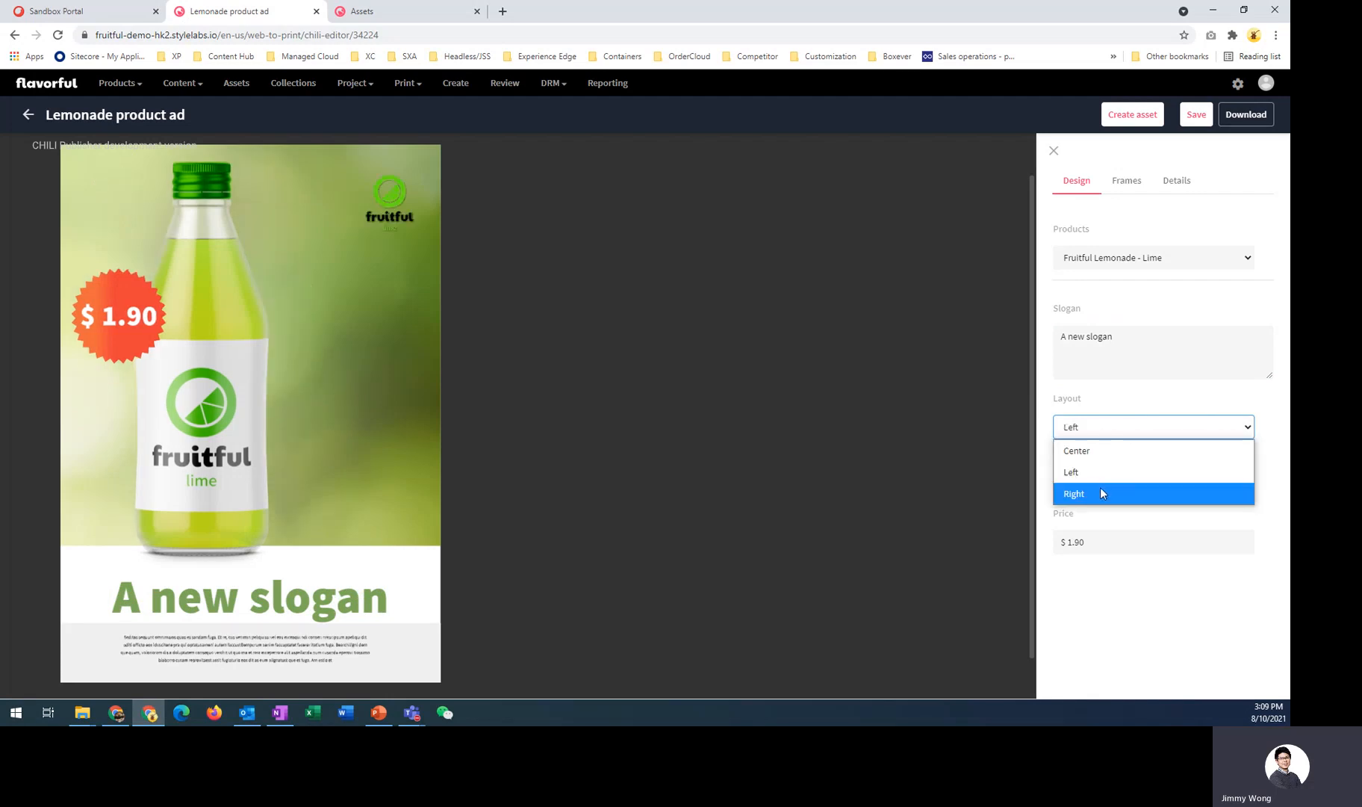
click(1100, 493)
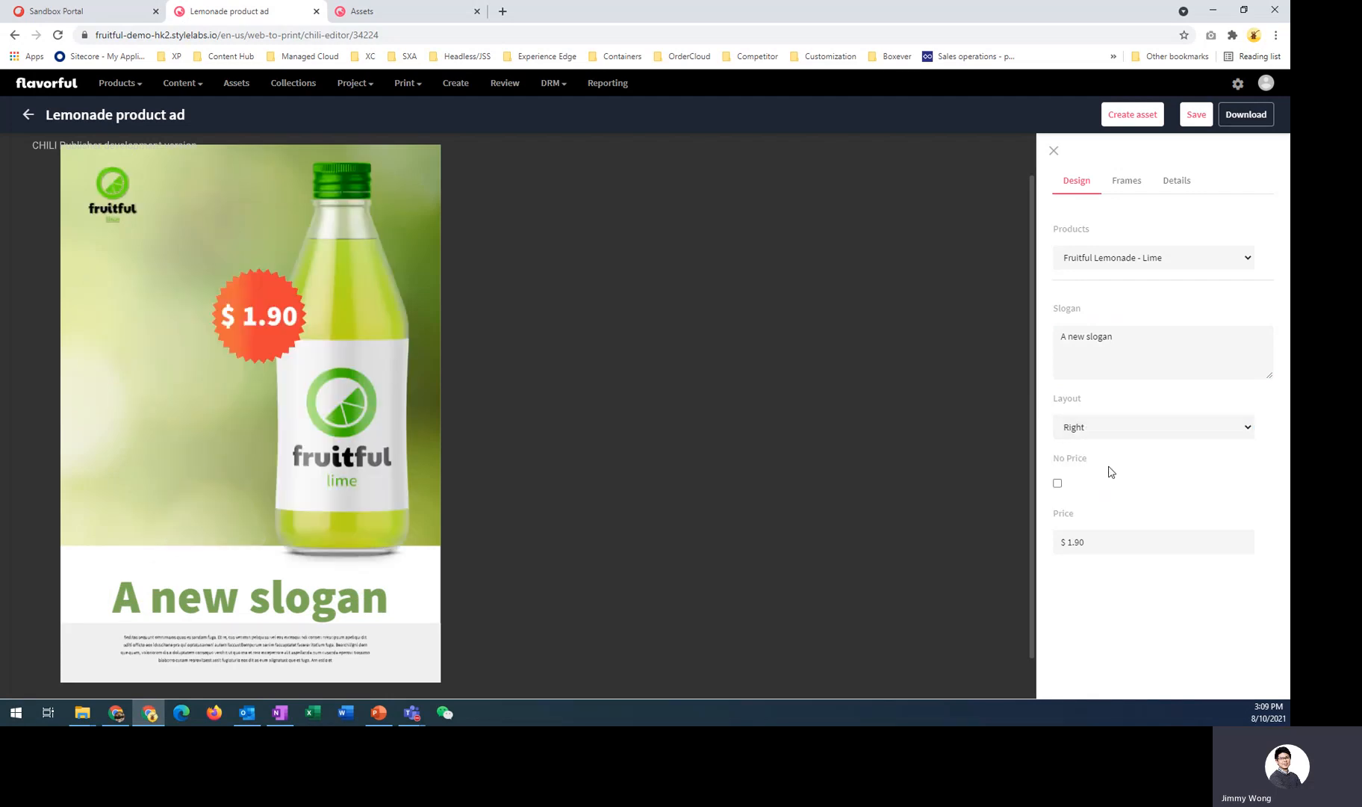
click(1097, 430)
click(1101, 475)
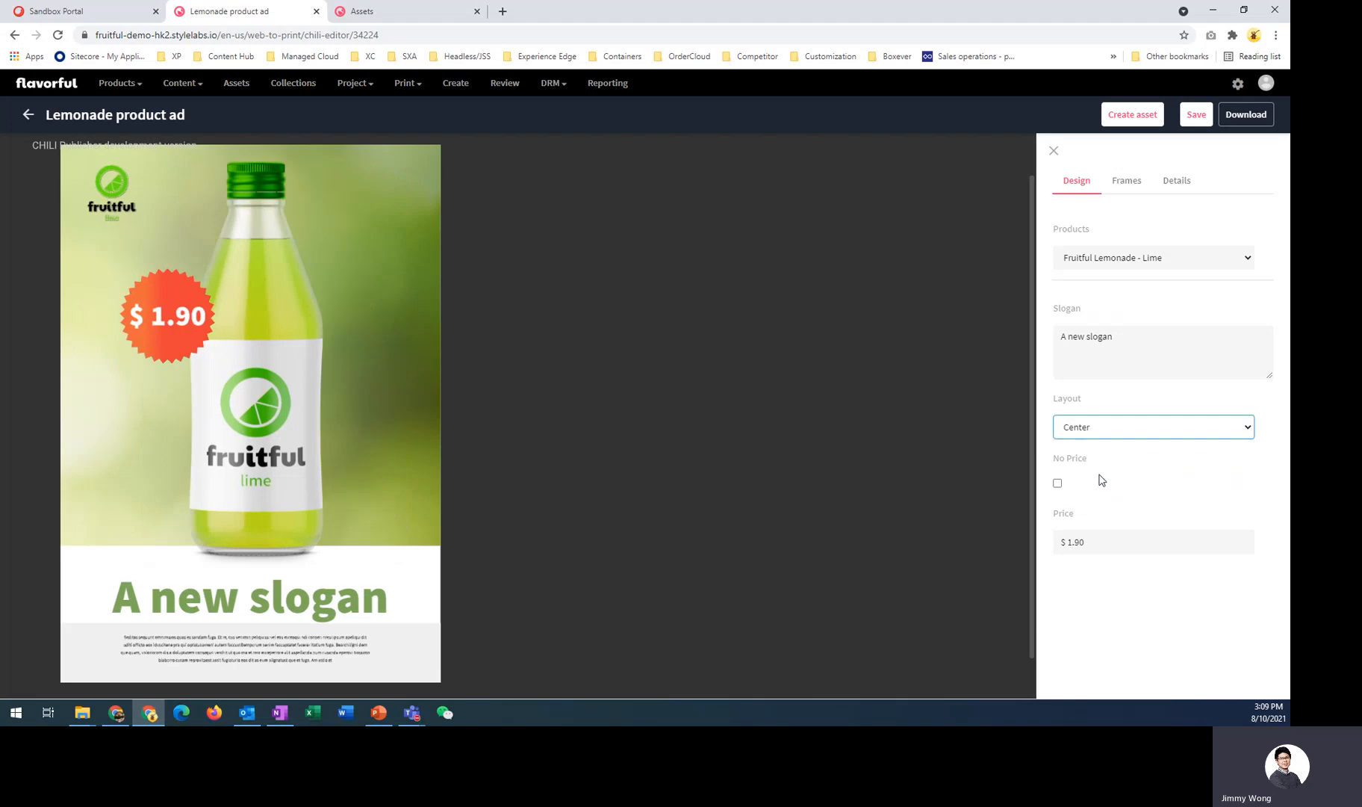
- Toggle the No Price option on and off twice
click(1058, 483)
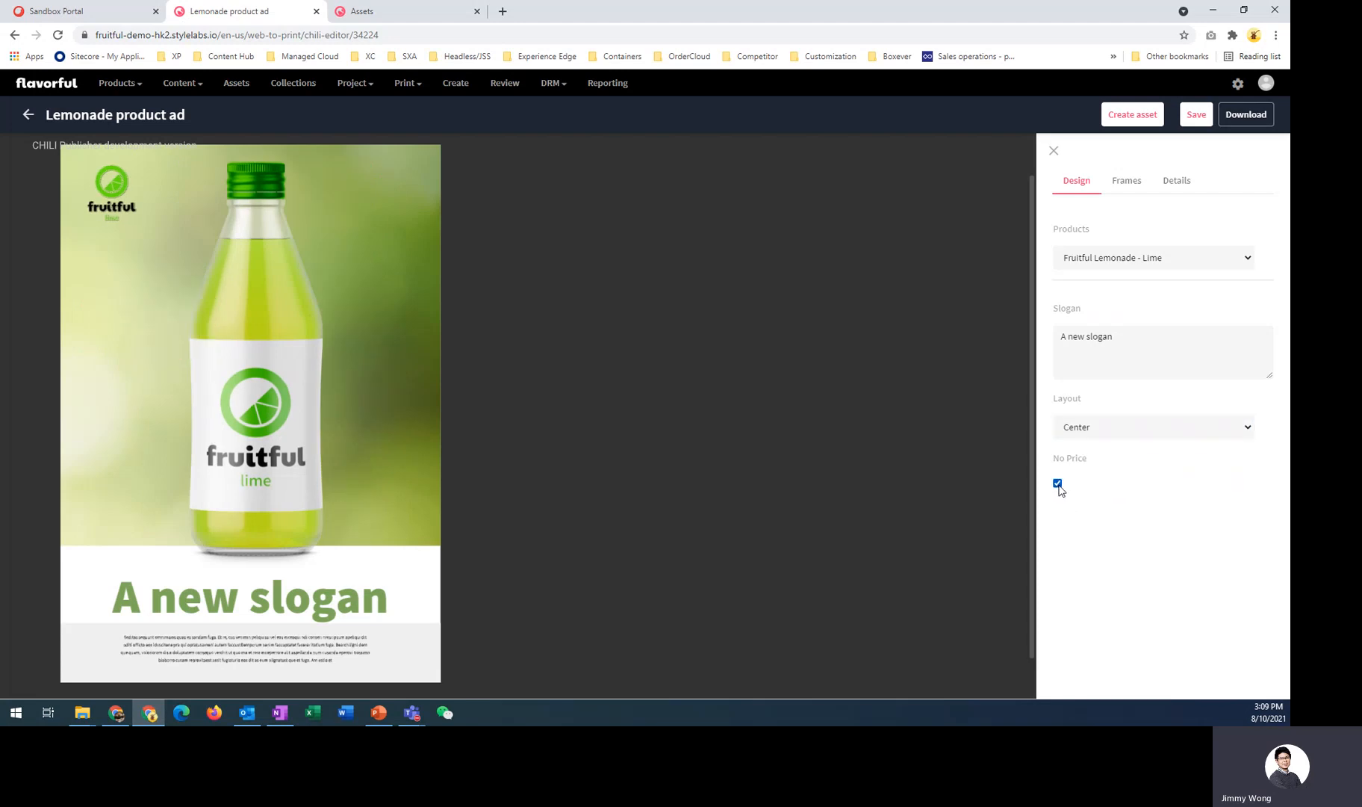
click(1057, 484)
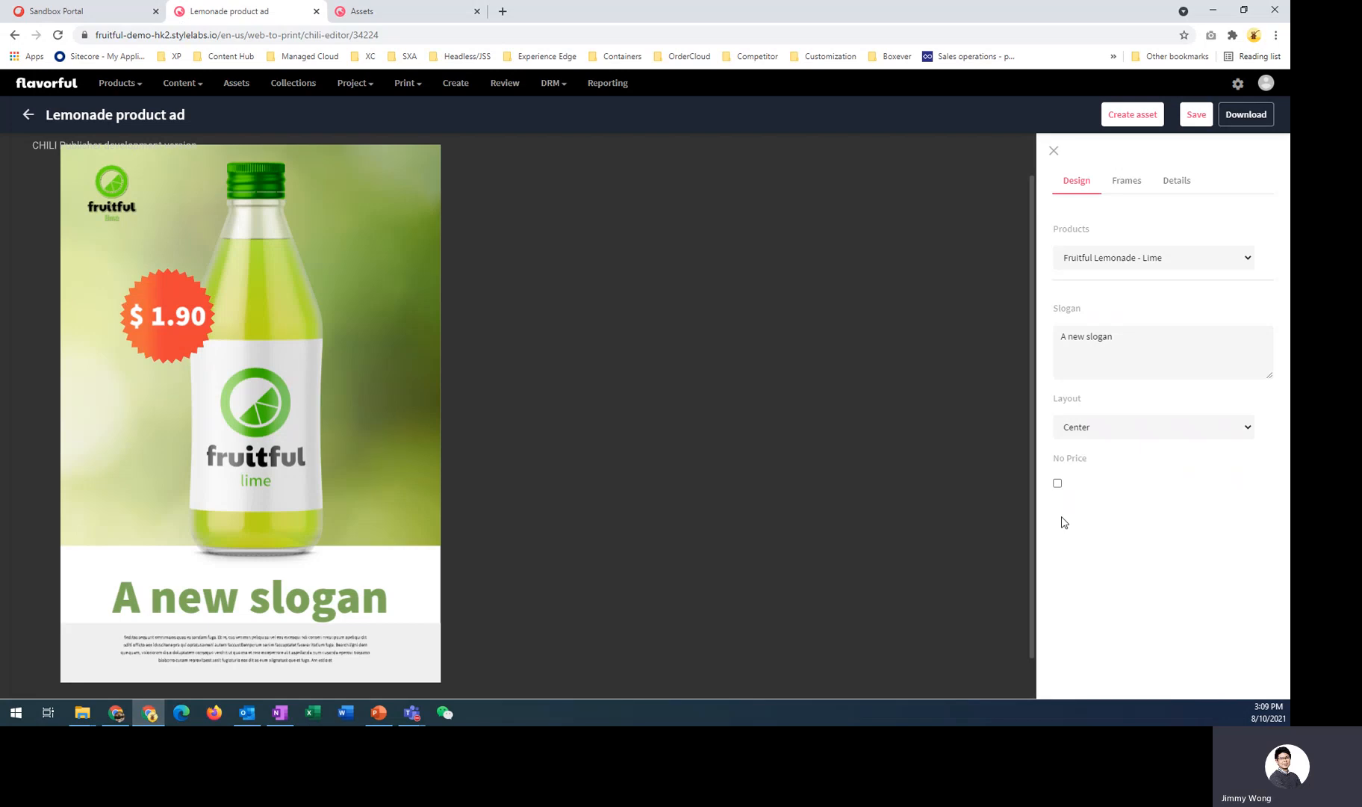
click(1057, 484)
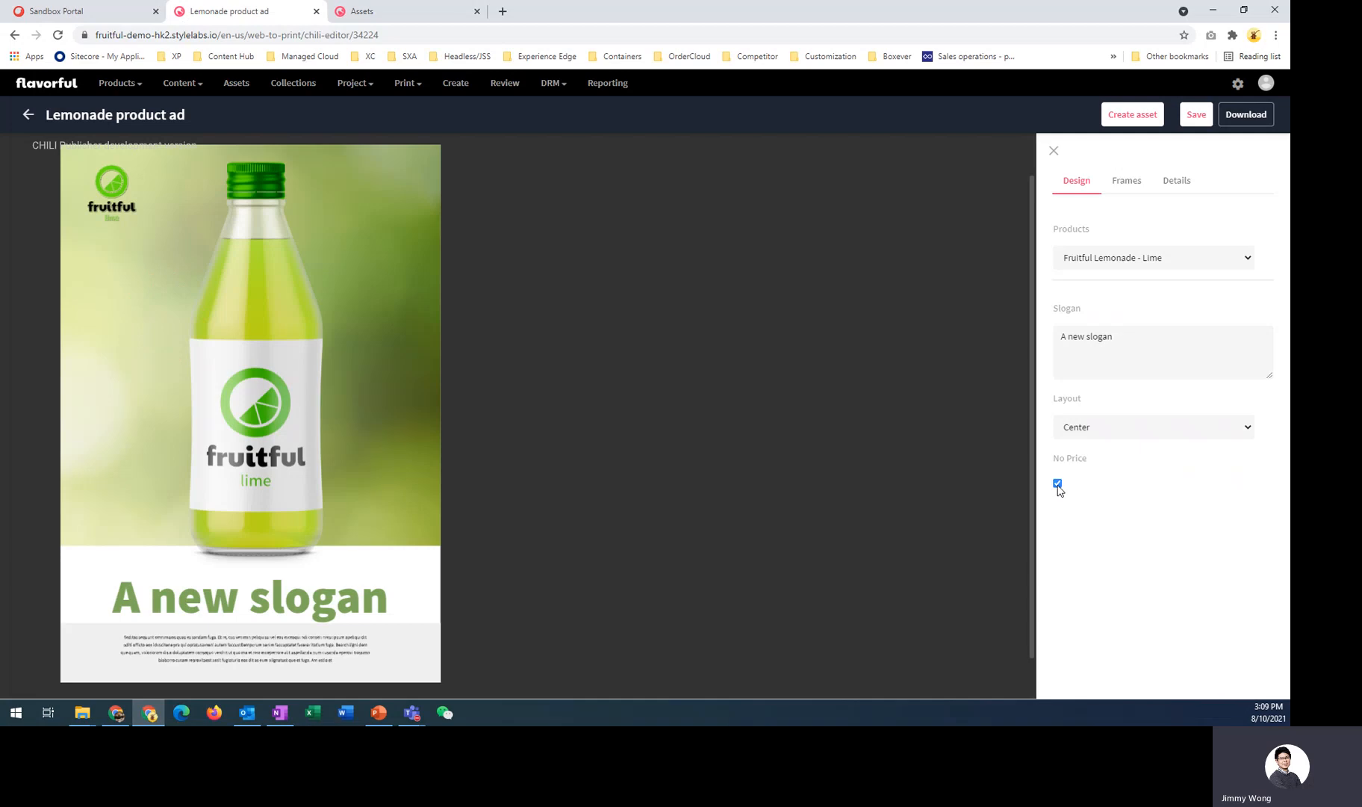
click(1057, 483)
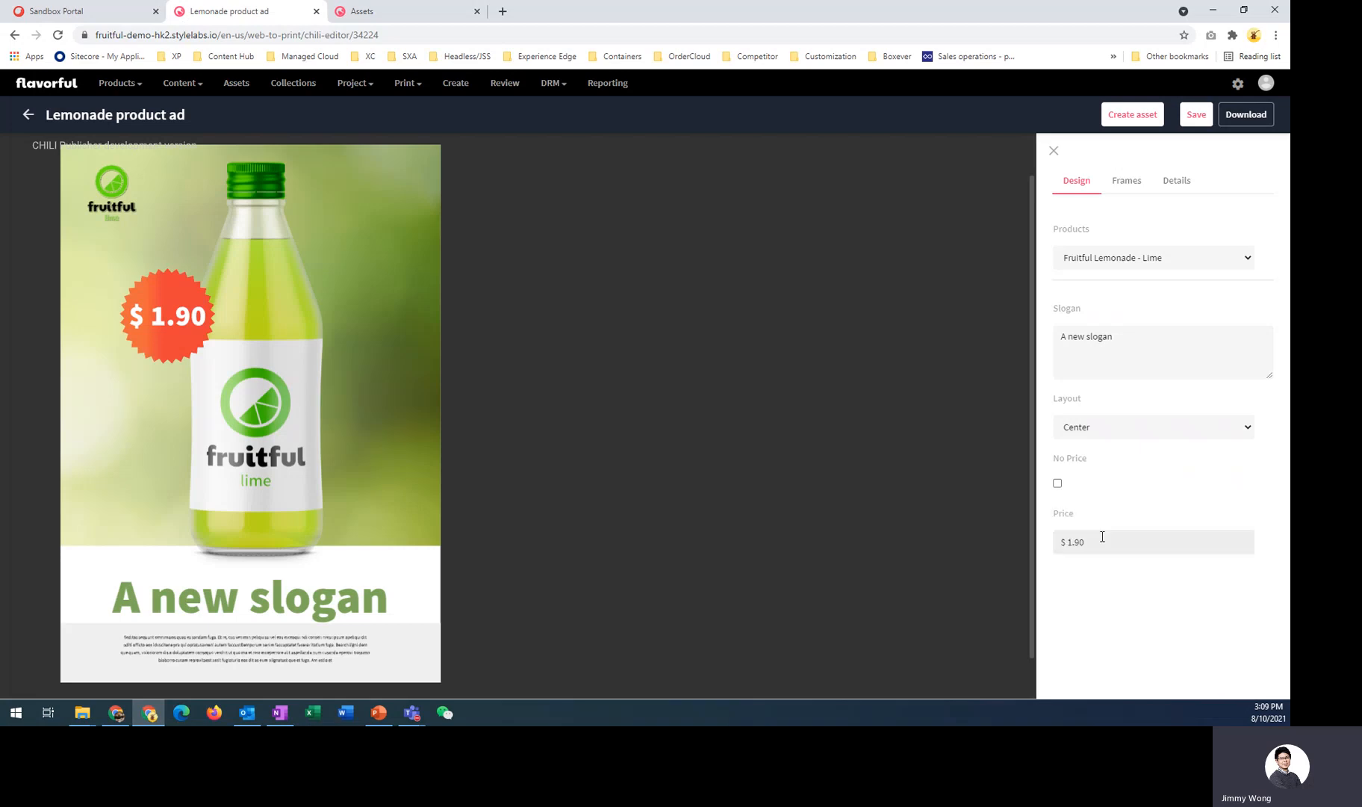
- Set the price to $ 2.19
click(1101, 542)
key(BackSpace)
key(BackSpace)
key(BackSpace)
key(BackSpace)
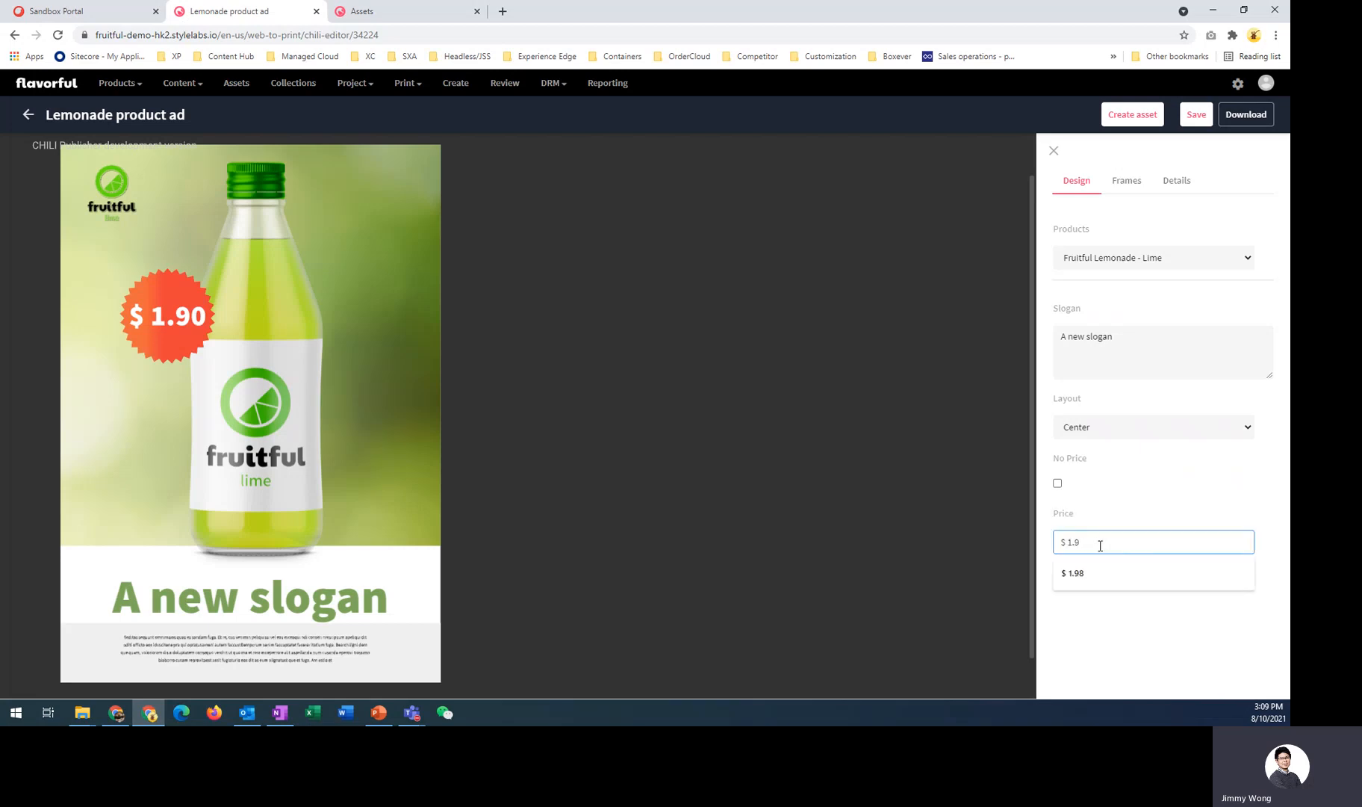
text(2.19)
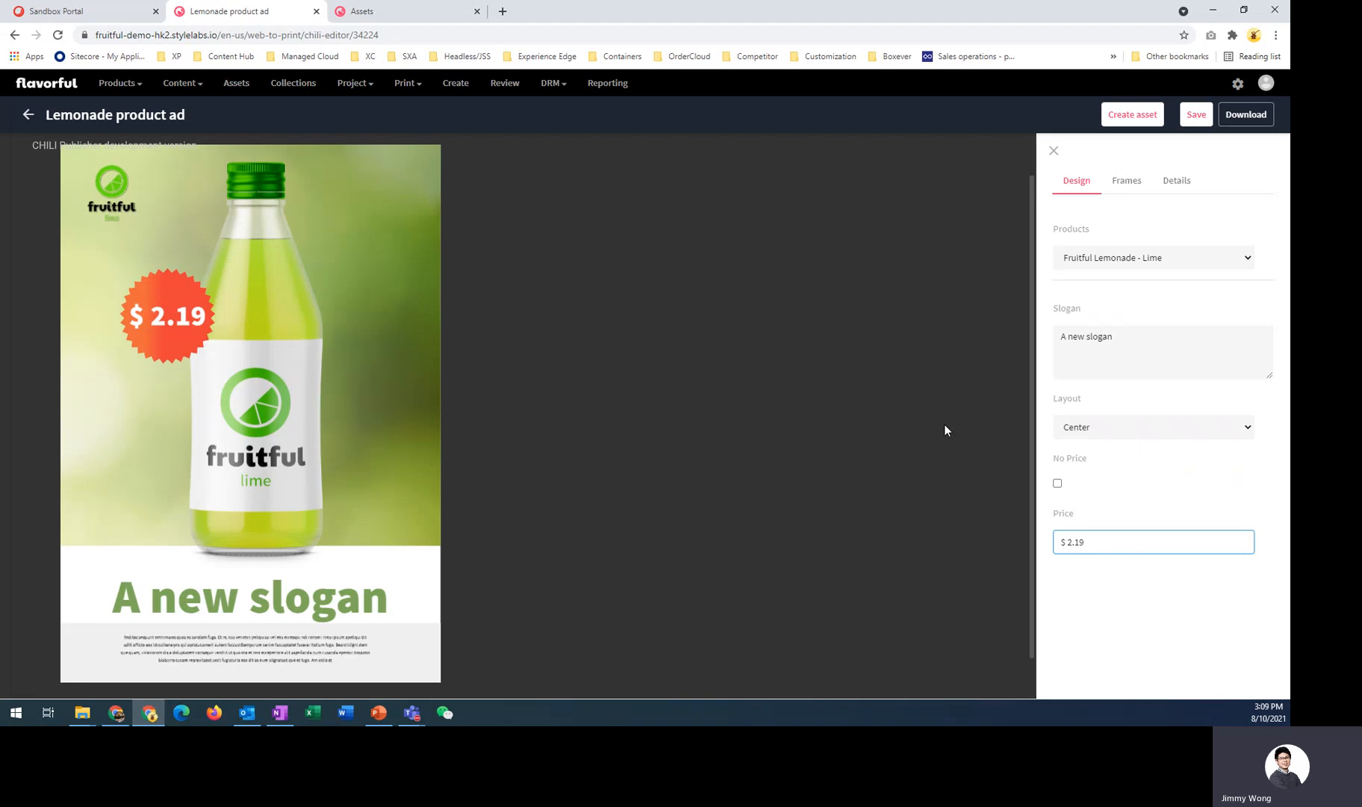
- Move the price badge slightly down and to the left on the page
click(167, 272)
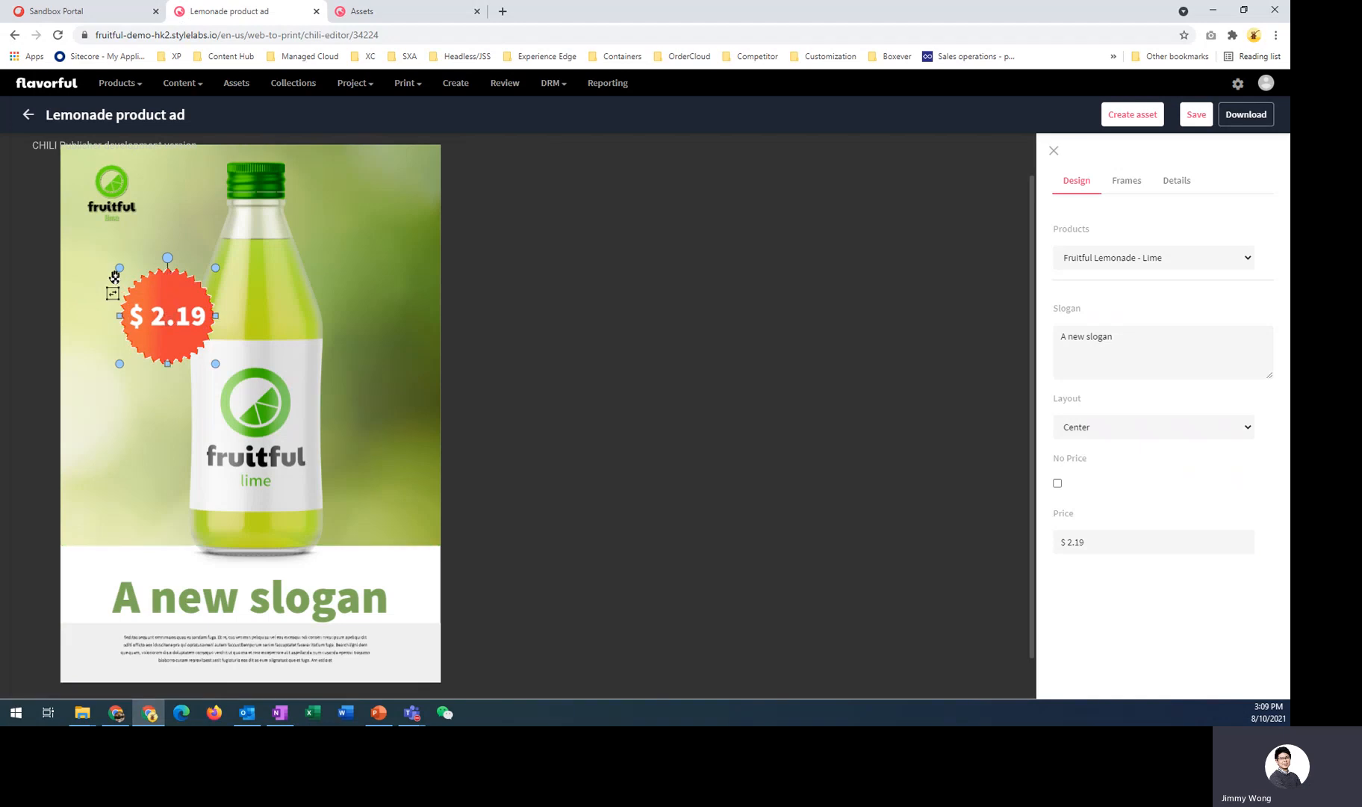
mouse_move(114, 276)
mouse_down()
mouse_move(105, 301)
mouse_move(82, 297)
mouse_move(82, 264)
mouse_move(101, 290)
mouse_up()
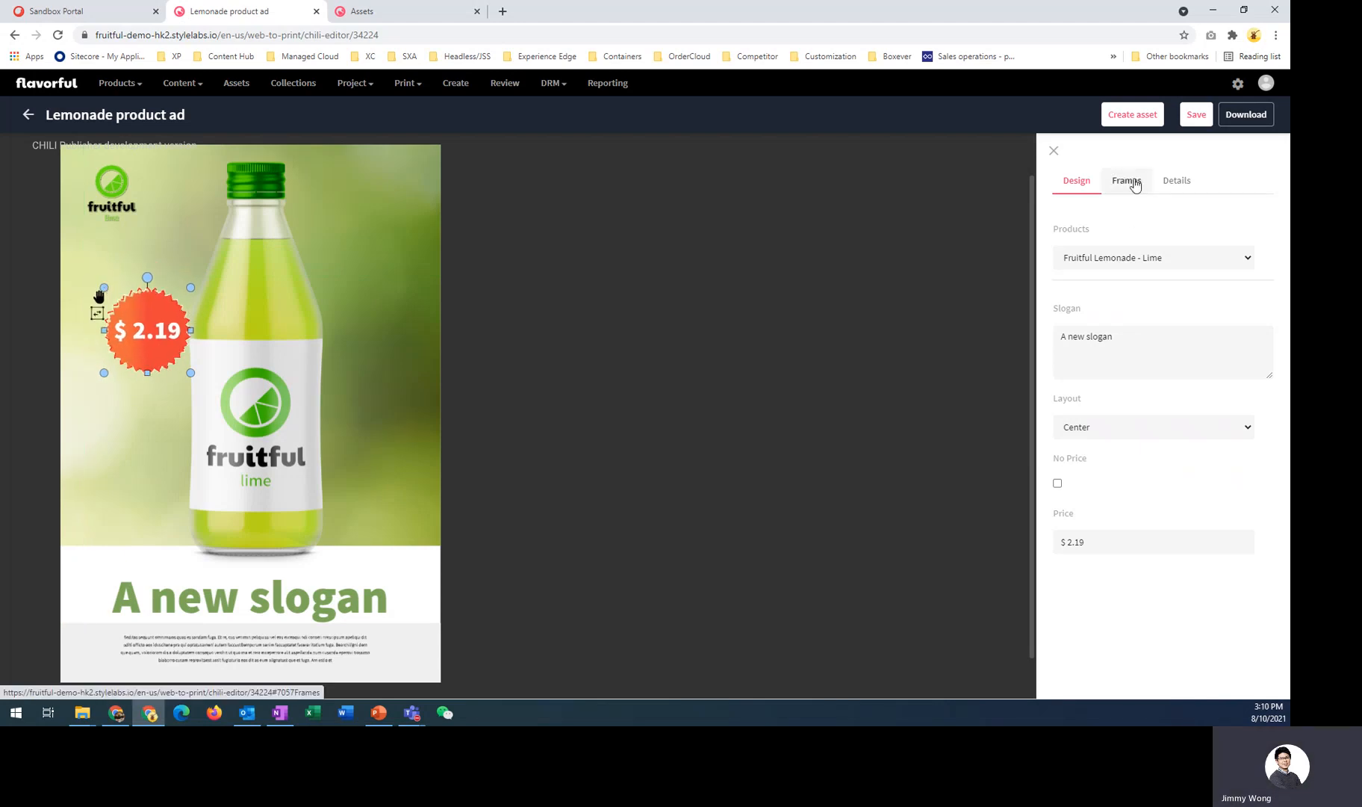
- Replace the Background frame's image with the beach palm library background
click(1130, 180)
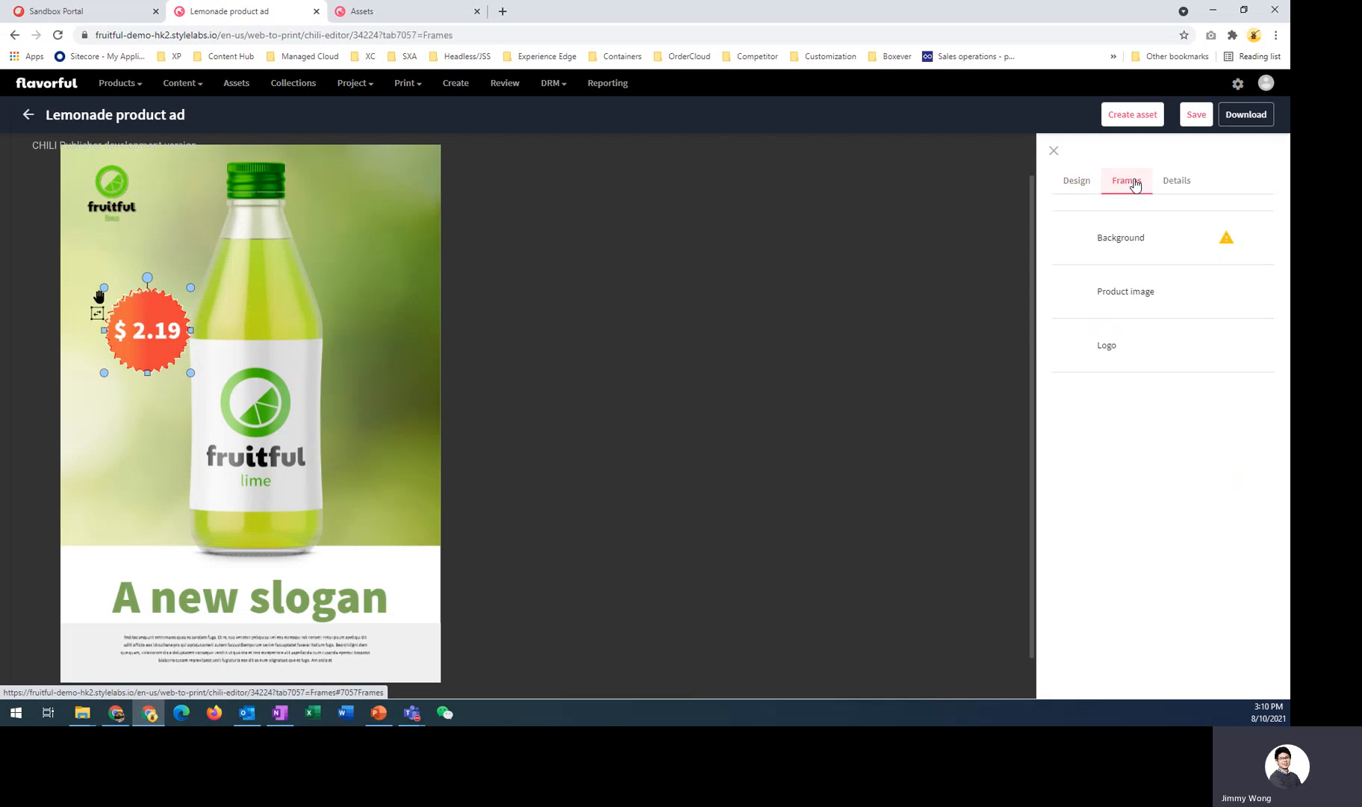
click(1146, 248)
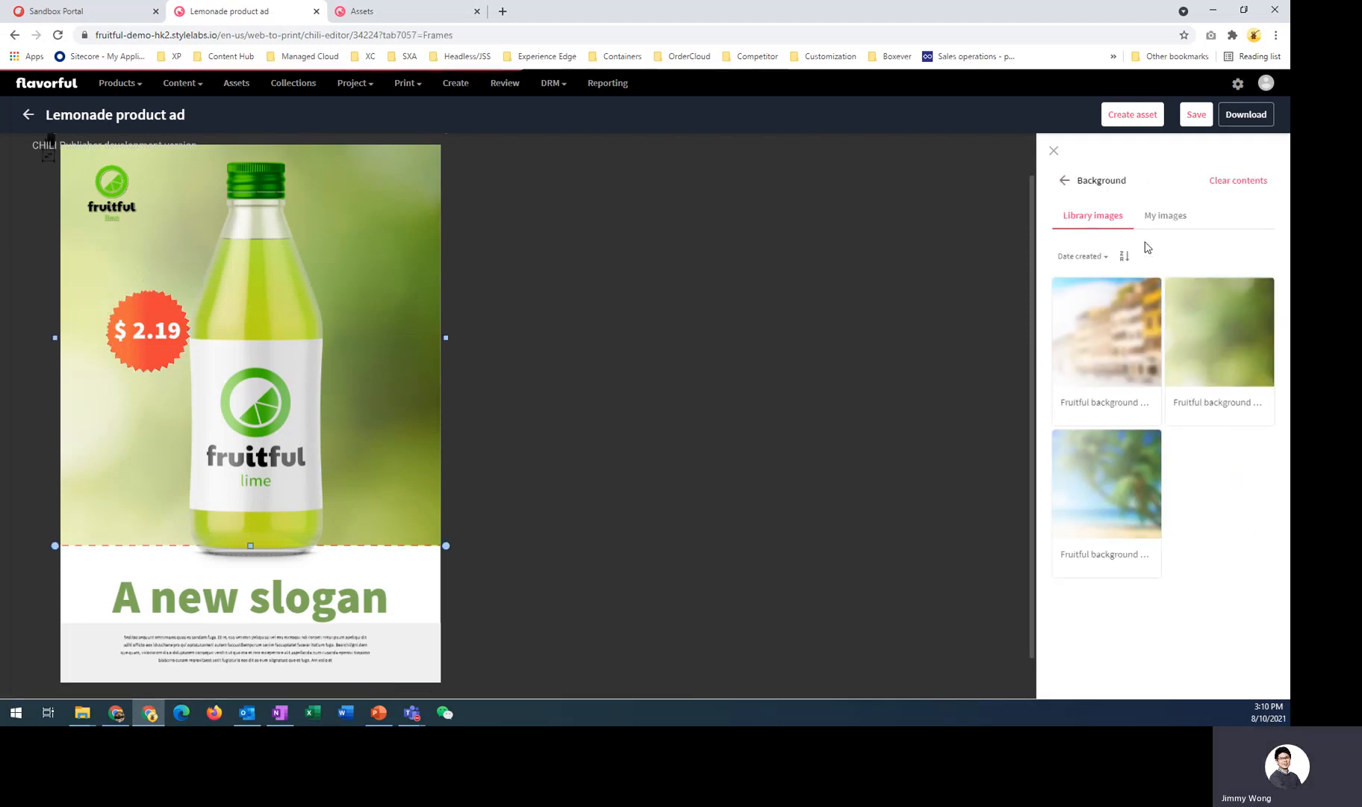
click(1109, 344)
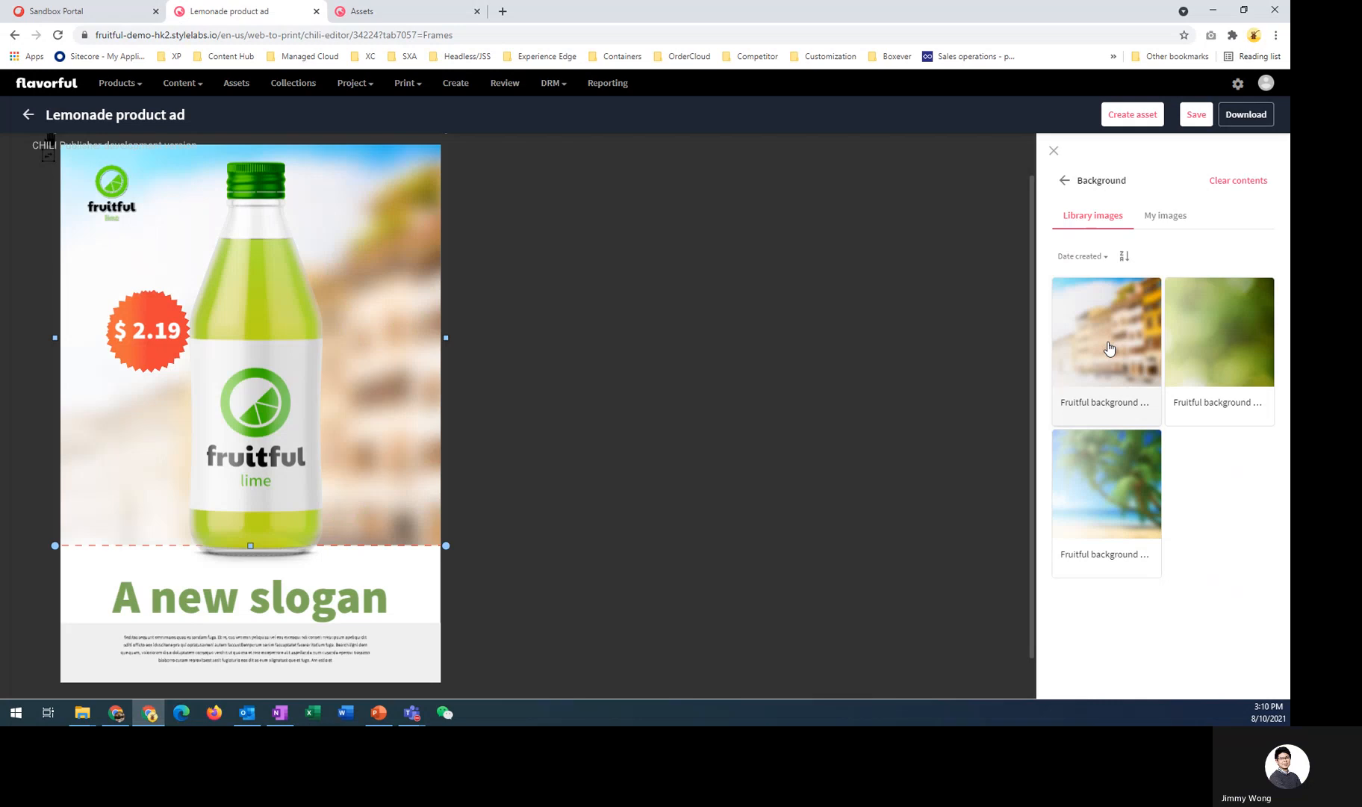
click(1103, 484)
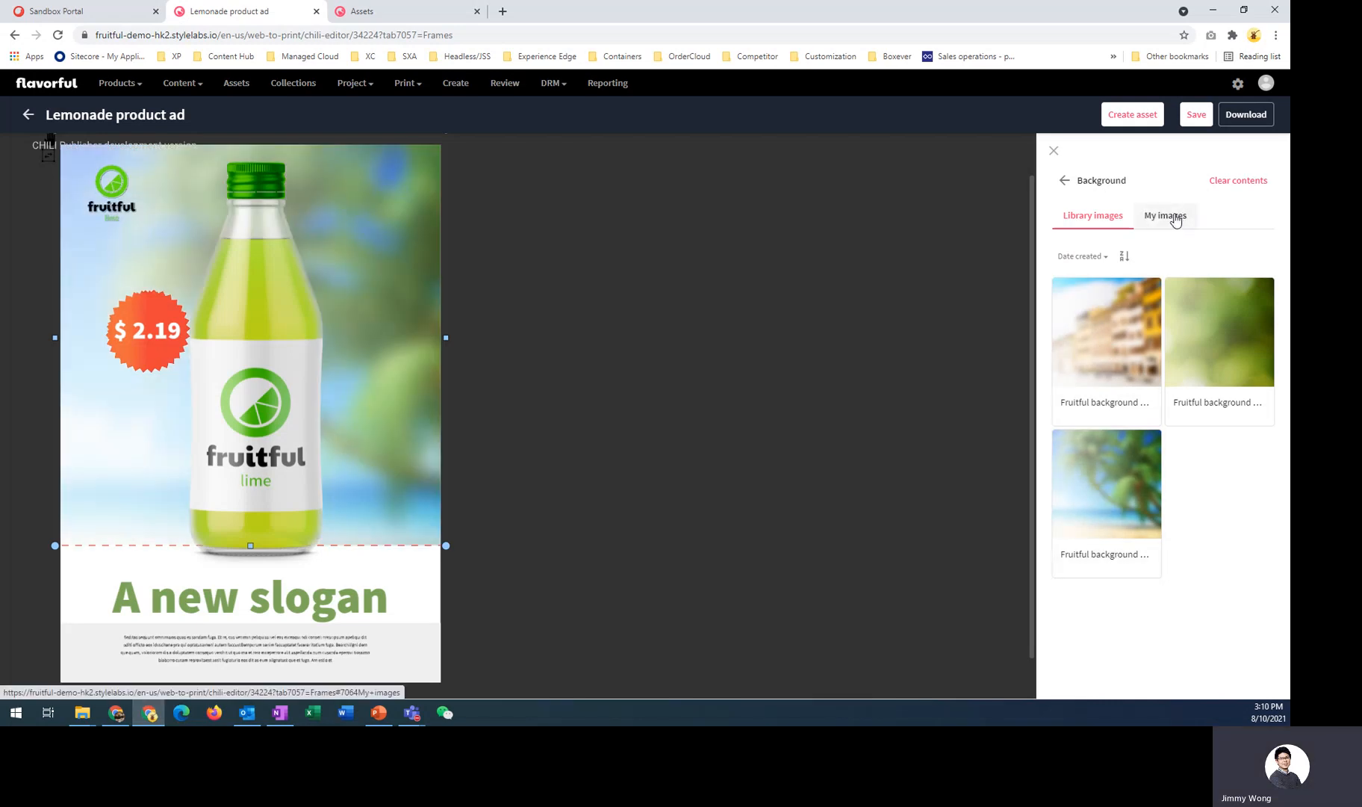
- Look at the Background frame's My images list, then return to the frames list
click(1174, 218)
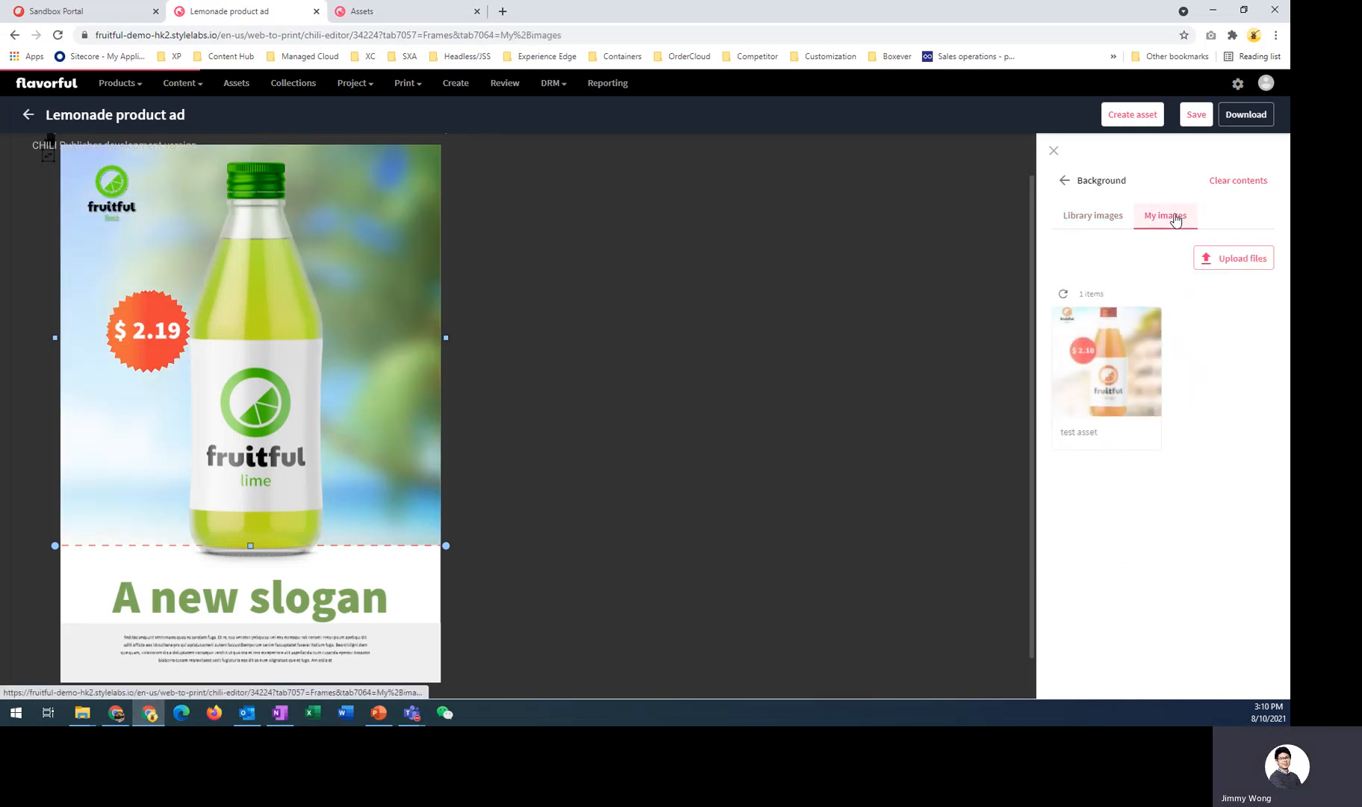
click(1064, 180)
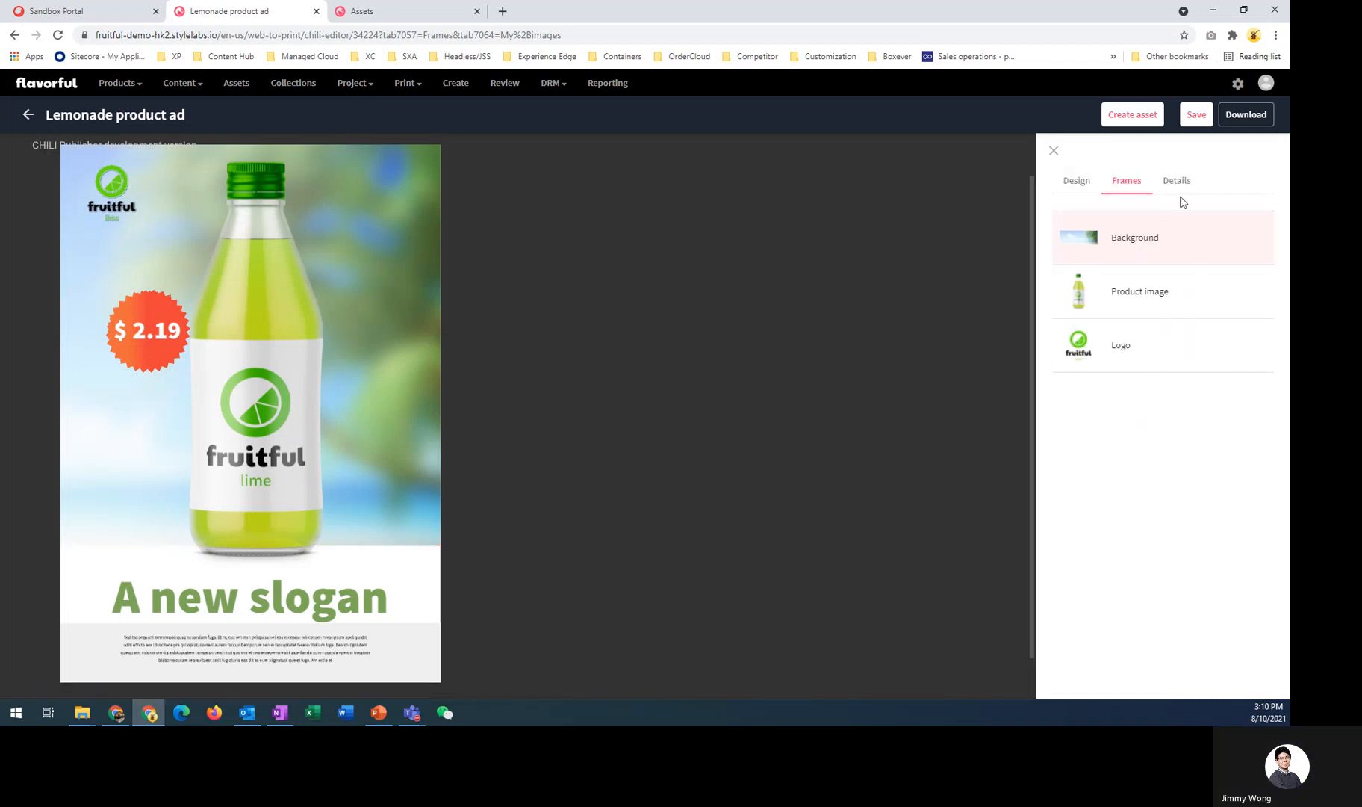
- View the publication's details and save the publication
click(1179, 186)
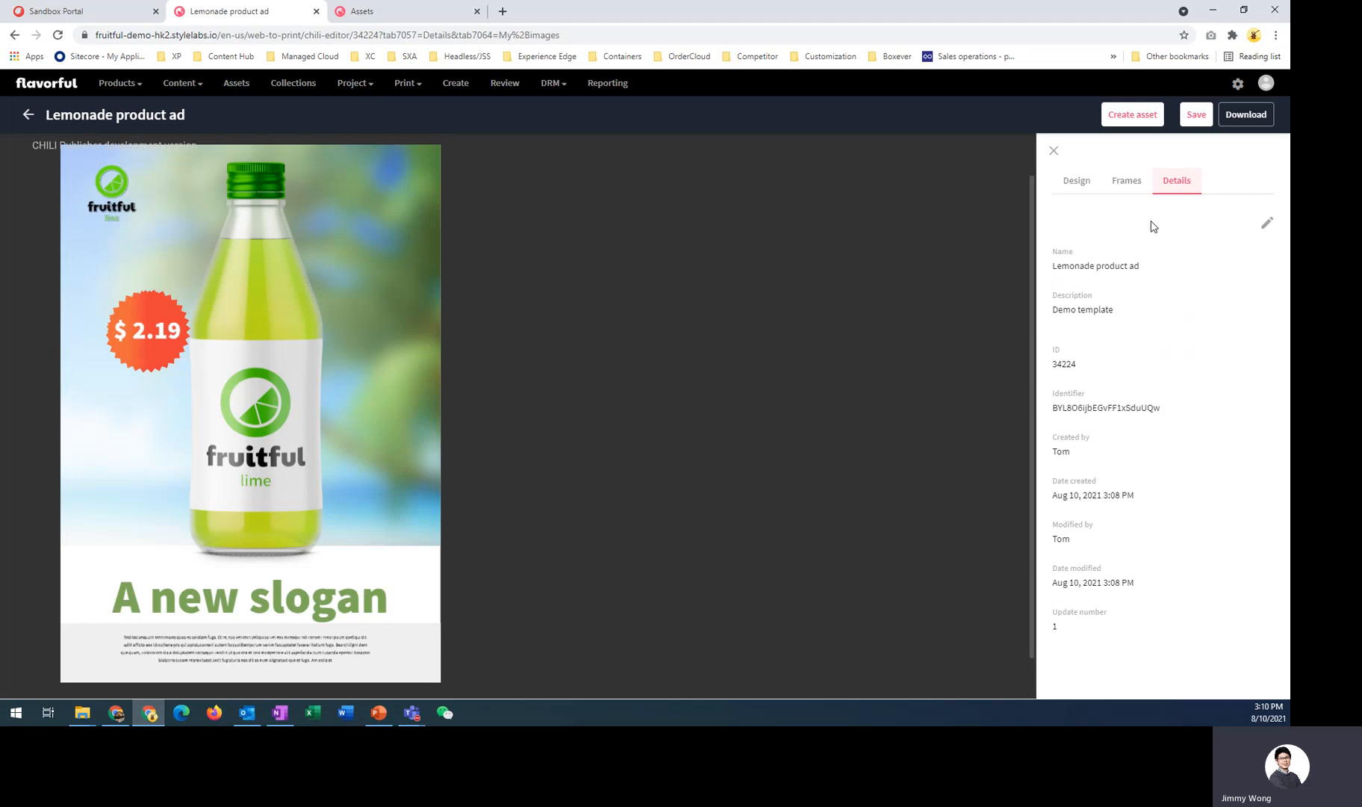
click(1196, 118)
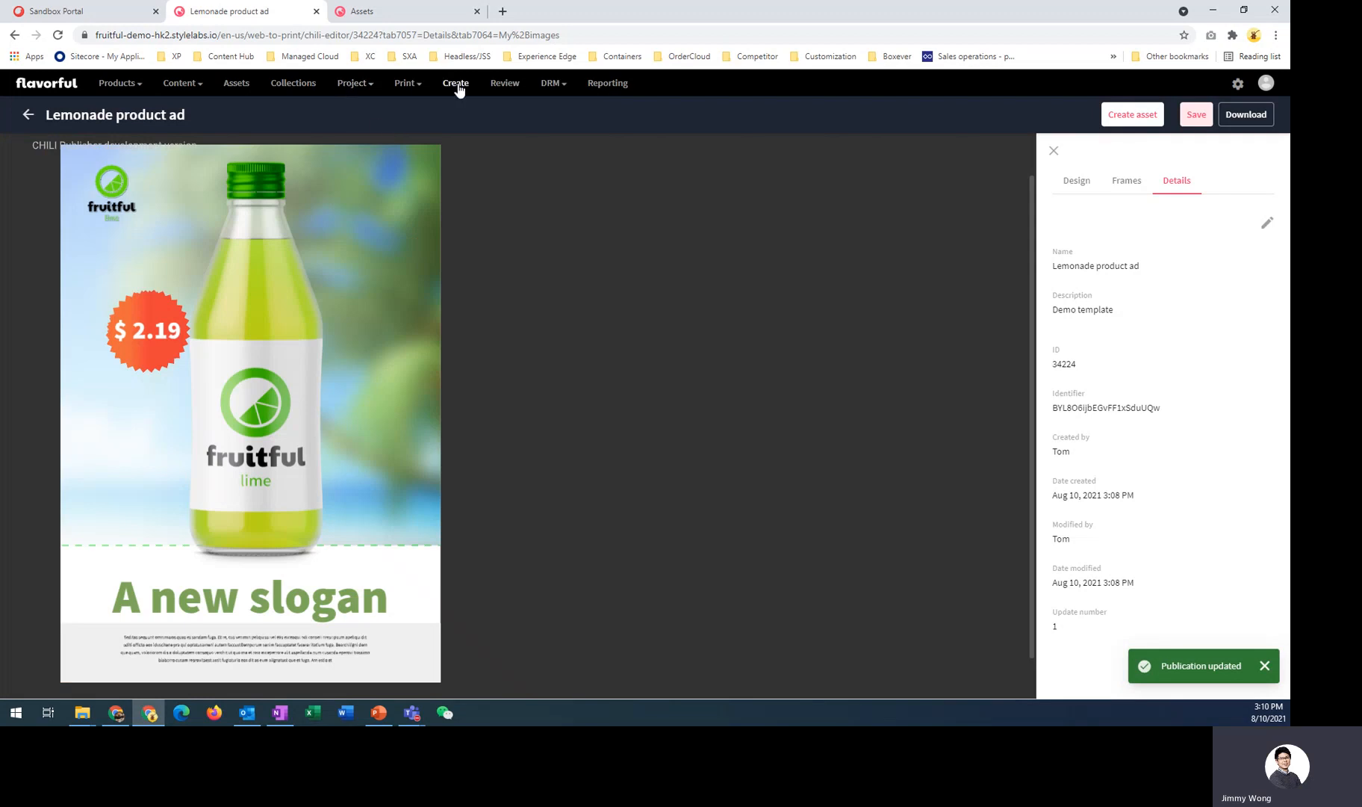
- Open the Publications list from the Print section
click(415, 85)
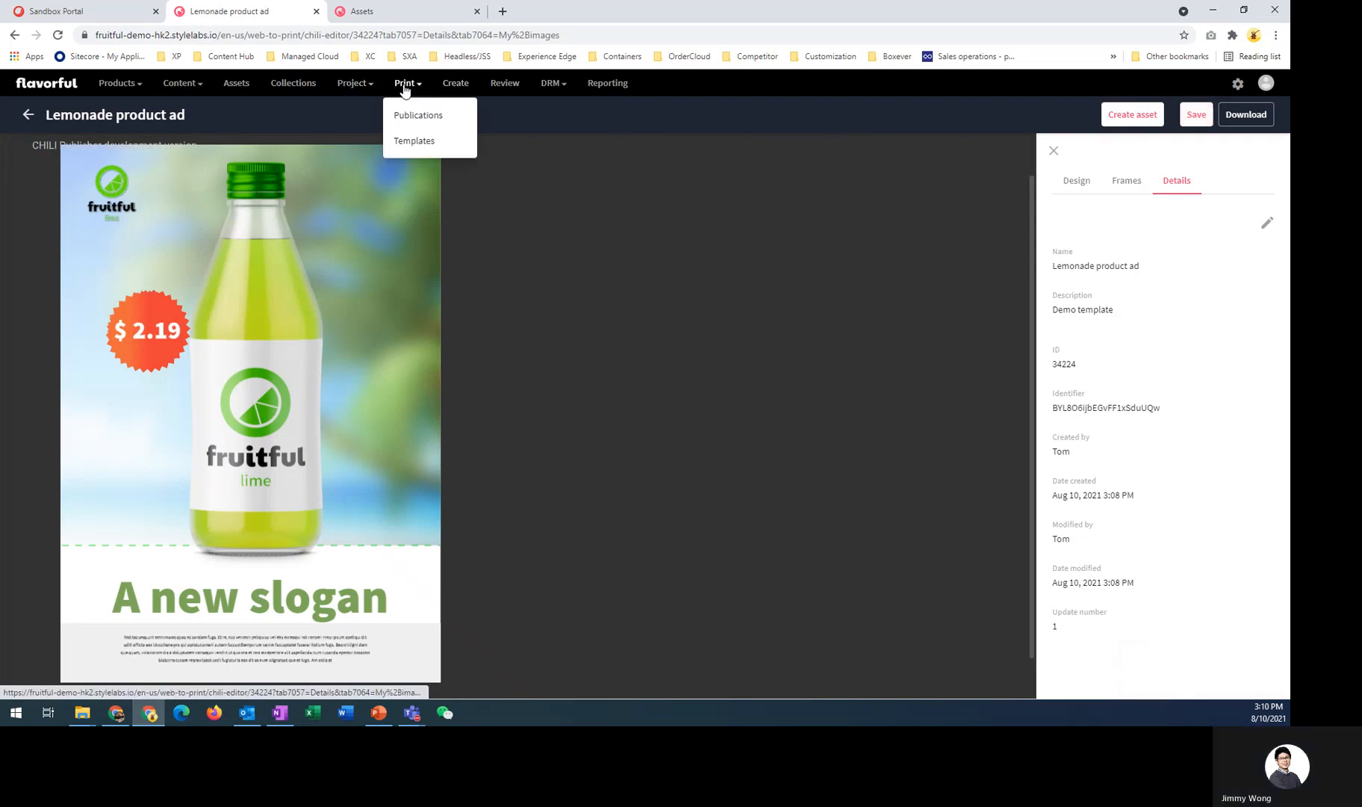
click(430, 119)
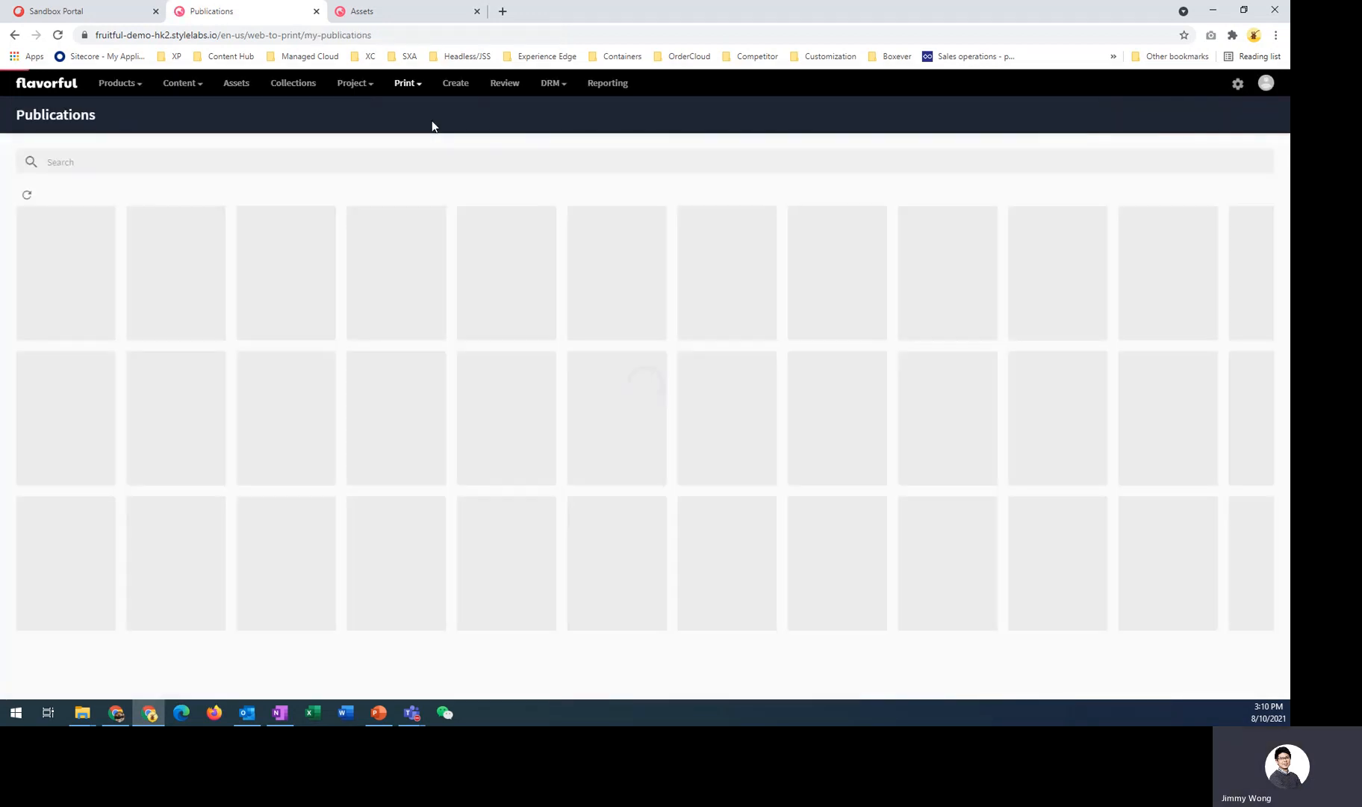